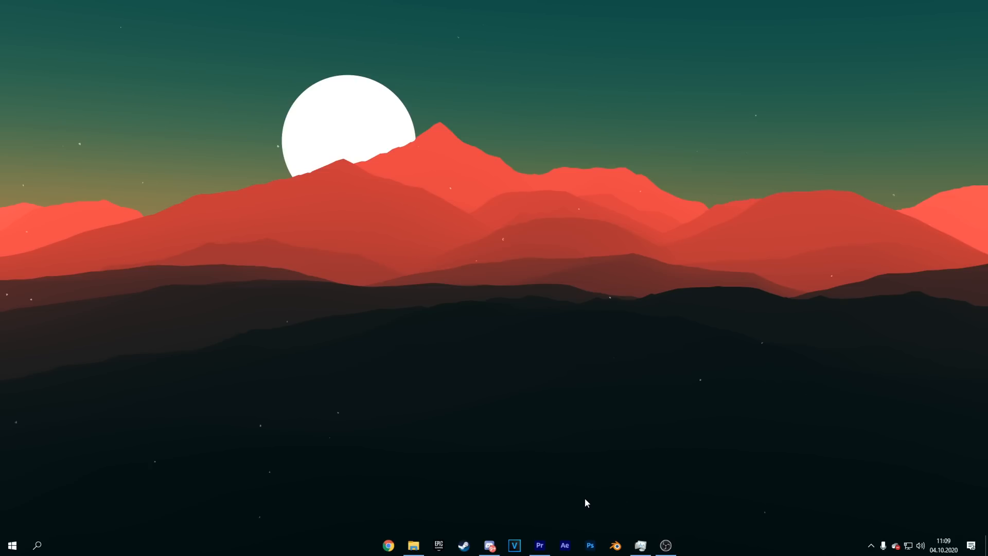
- Start a new After Effects project and create a composition named Intro at 30 fps with a duration of 0:00:03:00
{"action": "left_click", "coordinate": [565, 546]}
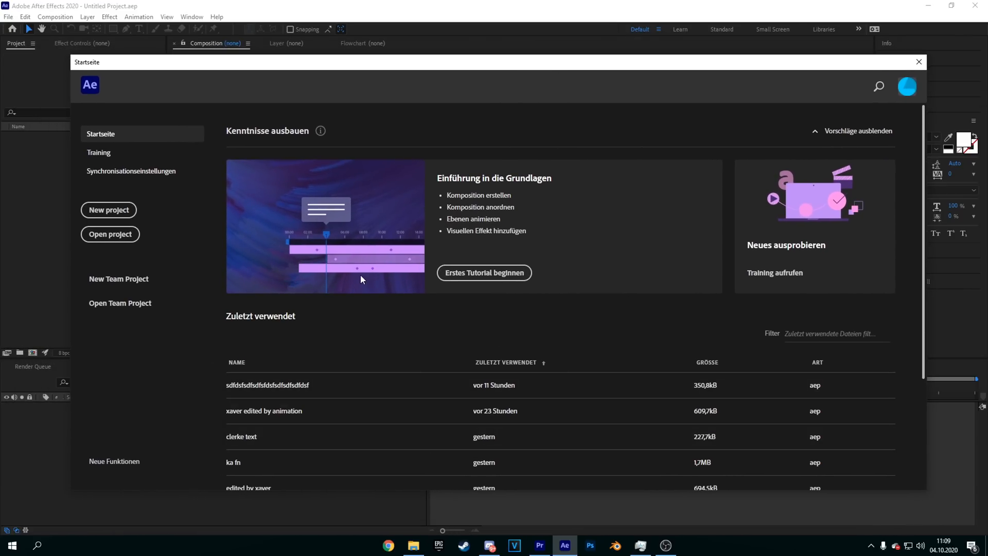
{"action": "left_click", "coordinate": [108, 209]}
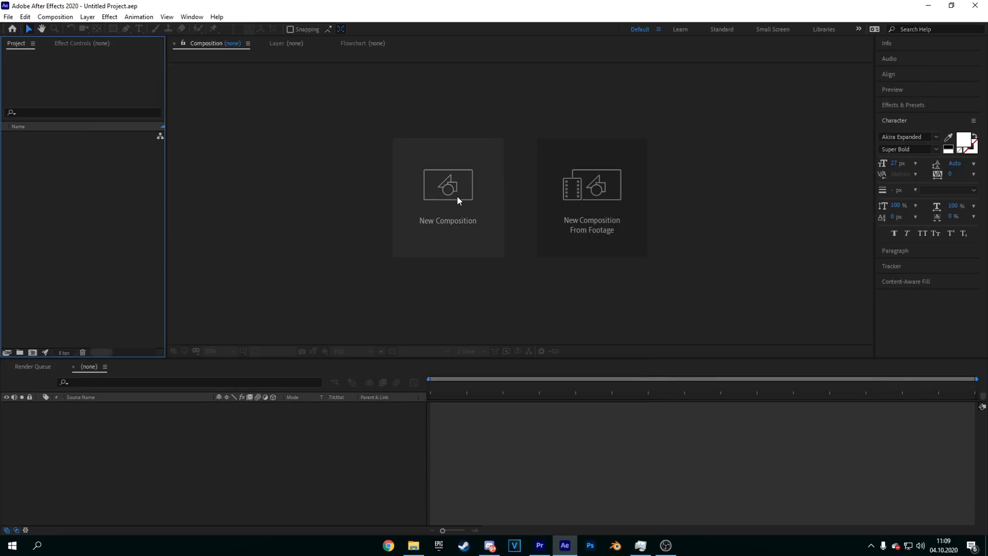
{"action": "left_click", "coordinate": [459, 194]}
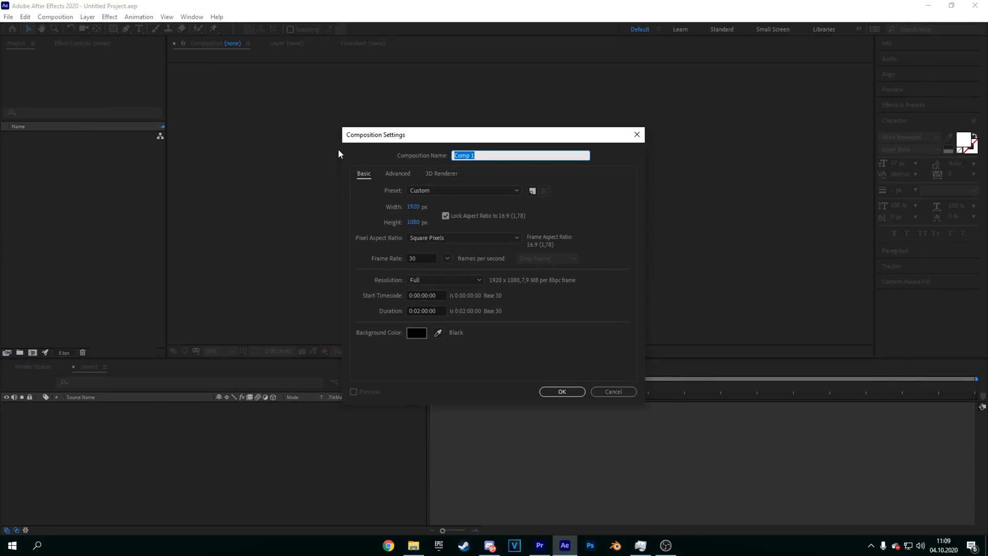
{"action": "type", "text": "Intro"}
{"action": "left_click", "coordinate": [428, 310]}
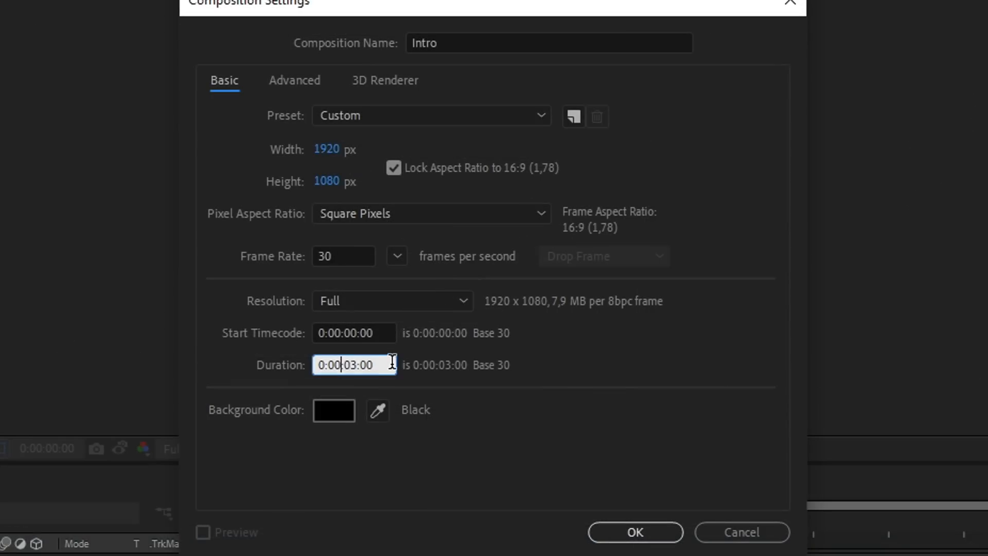
{"action": "left_click_drag", "start_coordinate": [445, 311], "coordinate": [401, 304]}
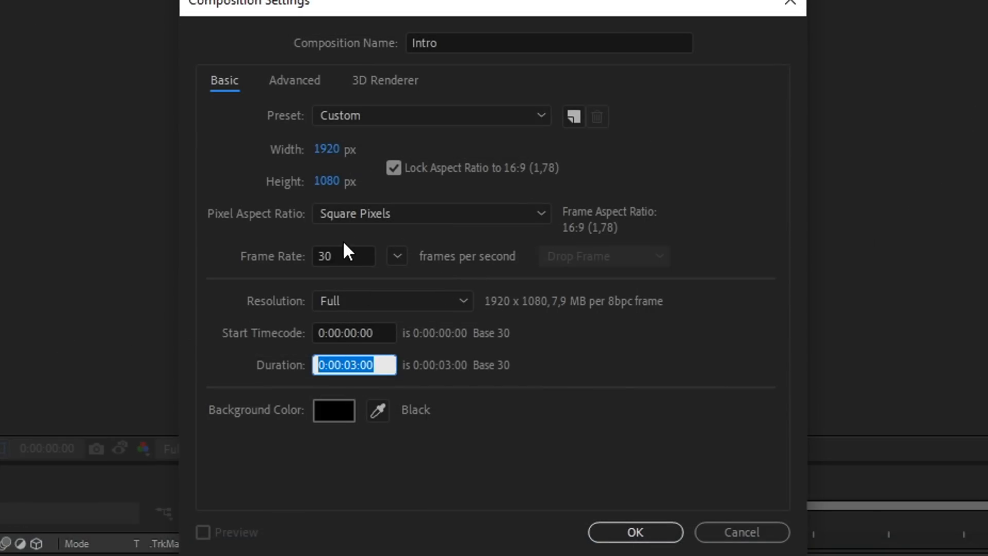
{"action": "left_click", "coordinate": [344, 256]}
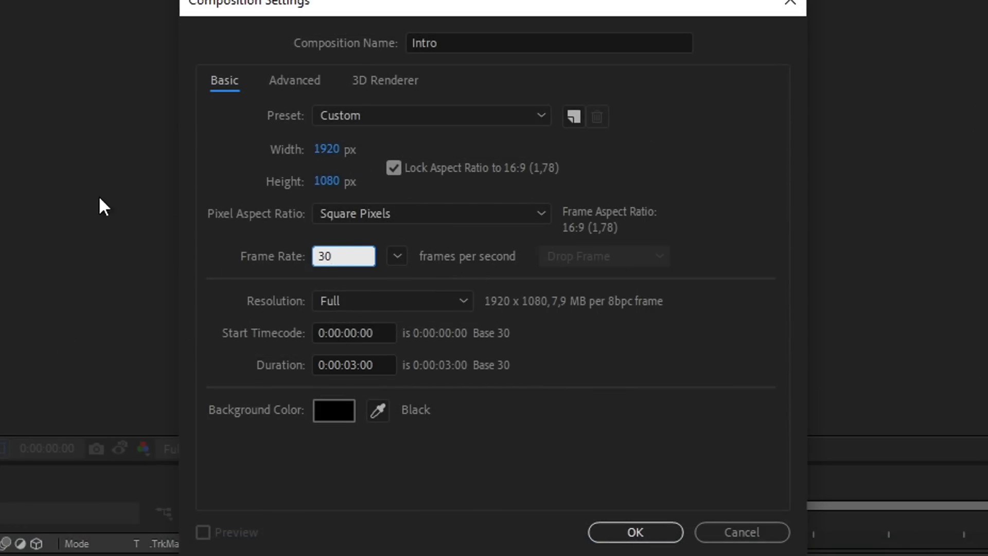
{"action": "left_click", "coordinate": [666, 521]}
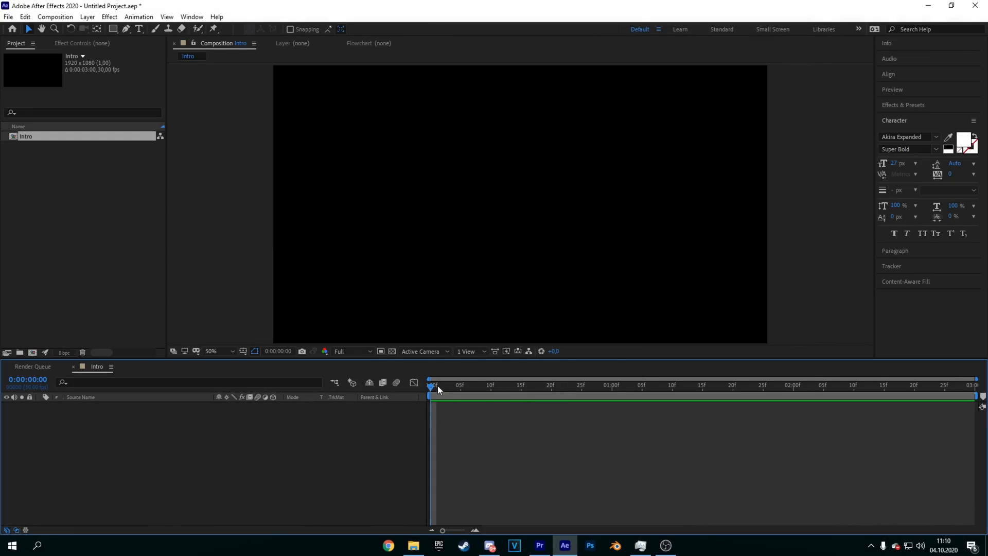
- Add an empty text layer to the Intro composition
{"action": "left_click_drag", "start_coordinate": [437, 384], "coordinate": [276, 464]}
{"action": "right_click", "coordinate": [234, 435]}
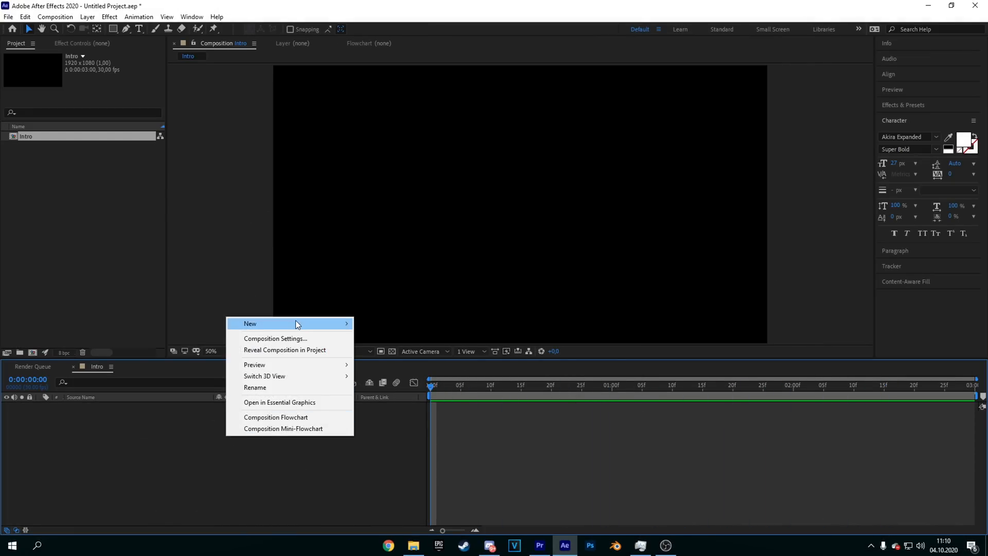
{"action": "mouse_move", "coordinate": [295, 320]}
{"action": "left_click", "coordinate": [420, 341]}
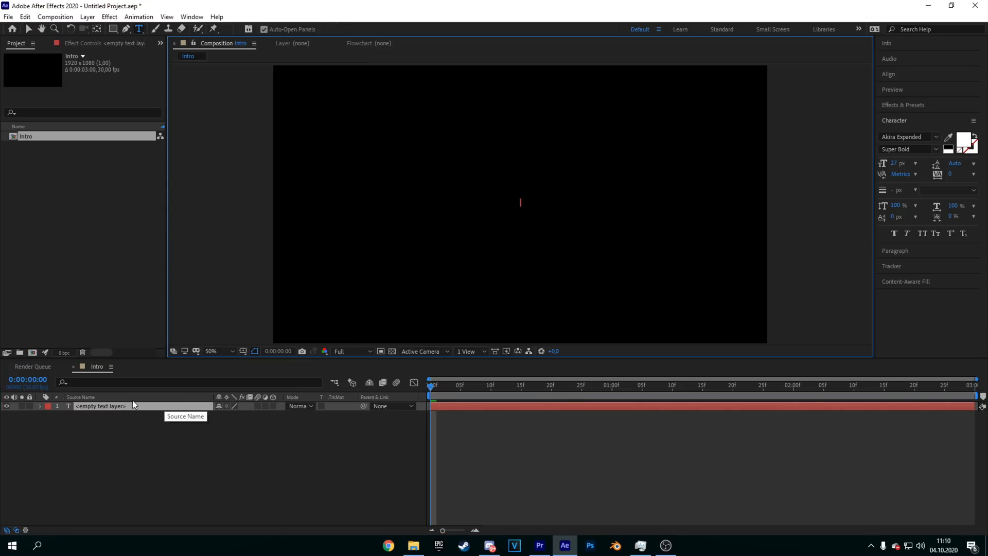
{"action": "left_click", "coordinate": [935, 137]}
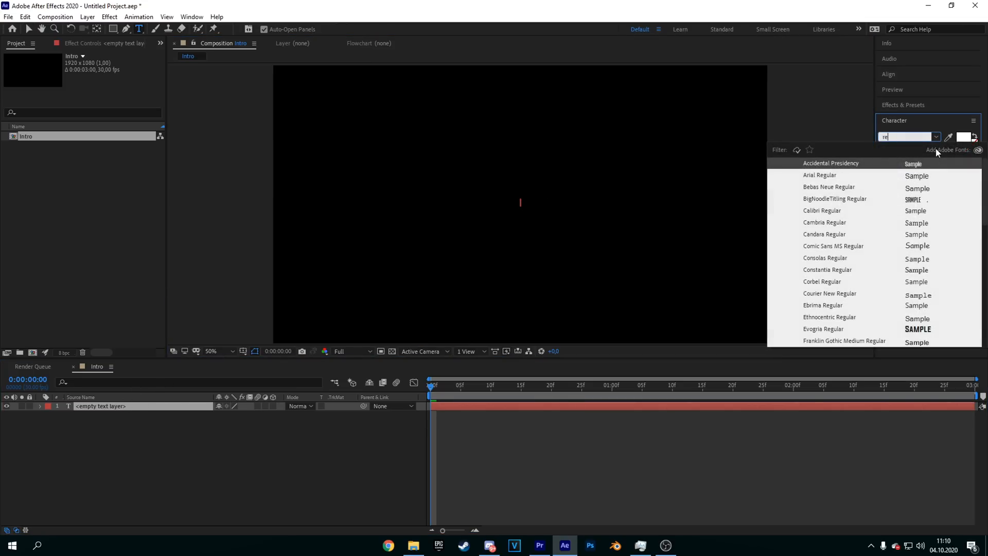
{"action": "type", "text": "re"}
{"action": "key", "text": "BackSpace"}
{"action": "key", "text": "BackSpace"}
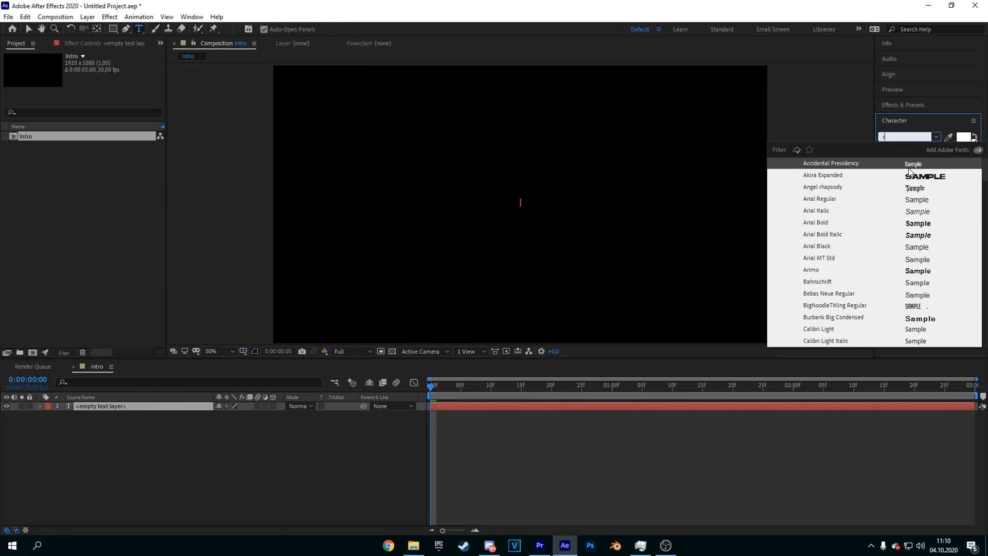
{"action": "key", "text": "Return"}
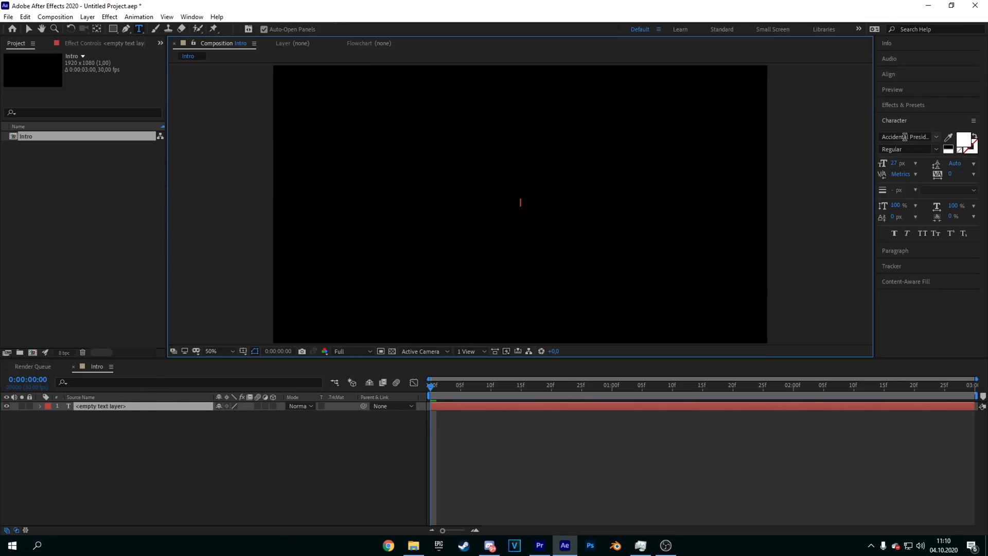
- Set the text font to Retroica at 119 px and enter "cloud" in the text layer
{"action": "left_click", "coordinate": [905, 136]}
{"action": "type", "text": "ret"}
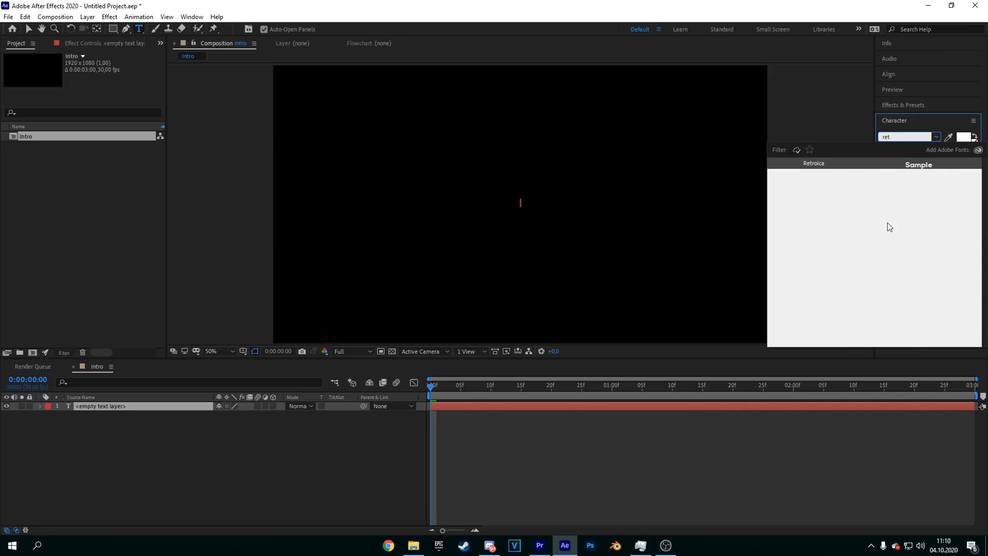
{"action": "left_click", "coordinate": [863, 165]}
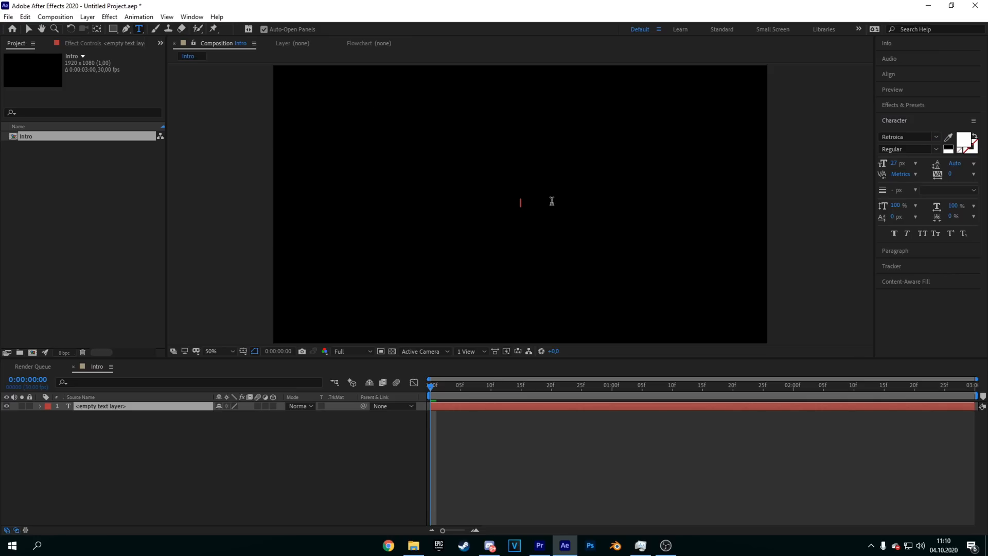
{"action": "left_click_drag", "start_coordinate": [894, 163], "coordinate": [958, 164]}
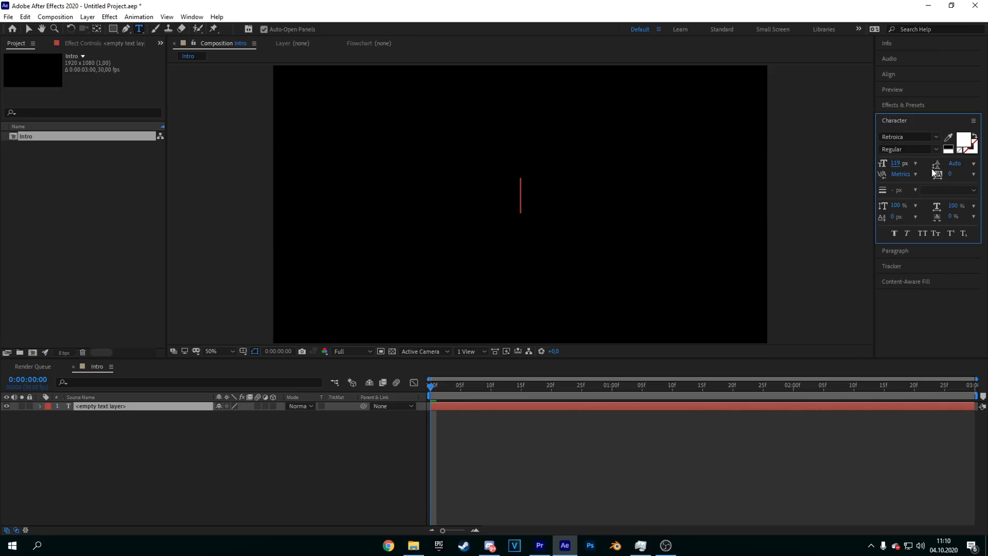
{"action": "type", "text": "cloud"}
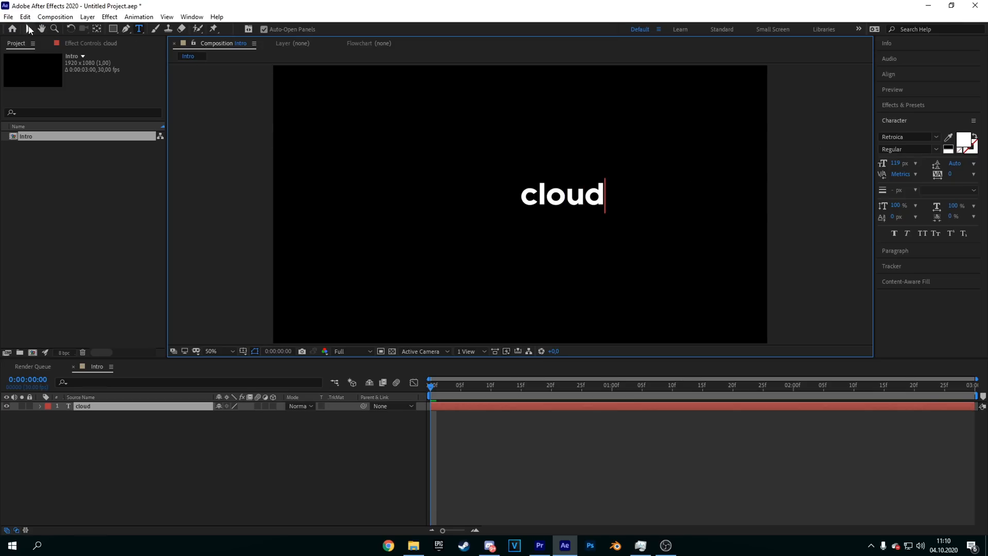
{"action": "left_click", "coordinate": [29, 29]}
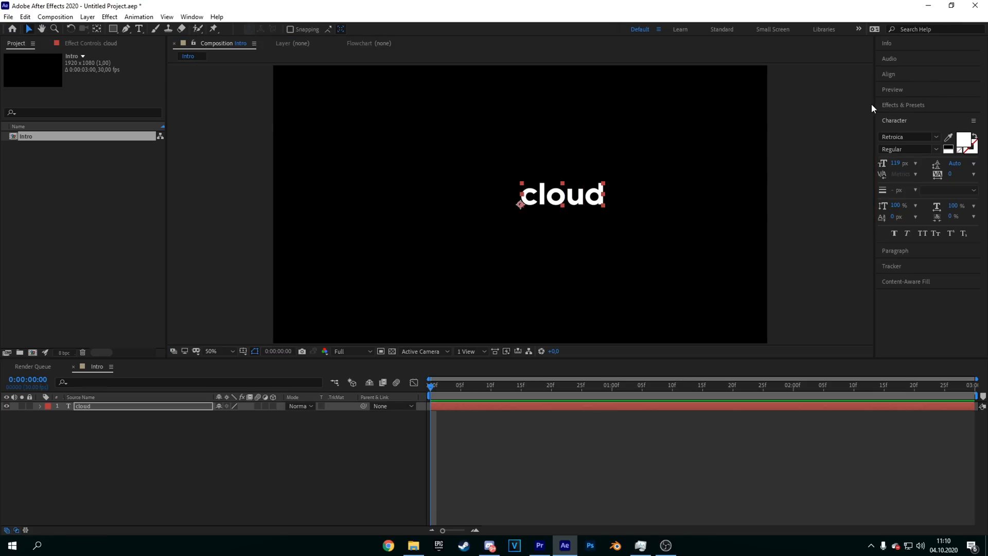
- Centre the cloud text horizontally and vertically in the composition
{"action": "left_click", "coordinate": [893, 73]}
{"action": "left_click", "coordinate": [903, 100]}
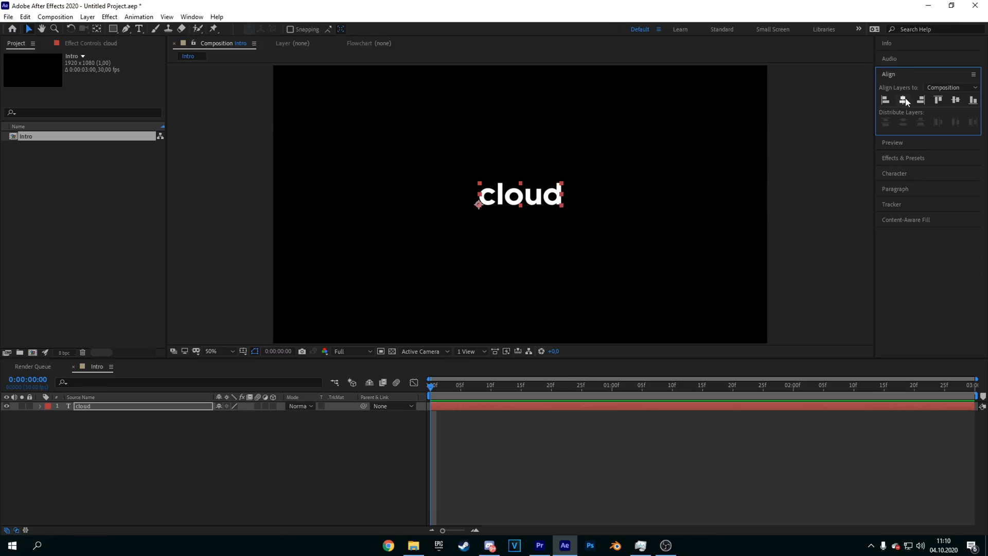
{"action": "left_click", "coordinate": [960, 100]}
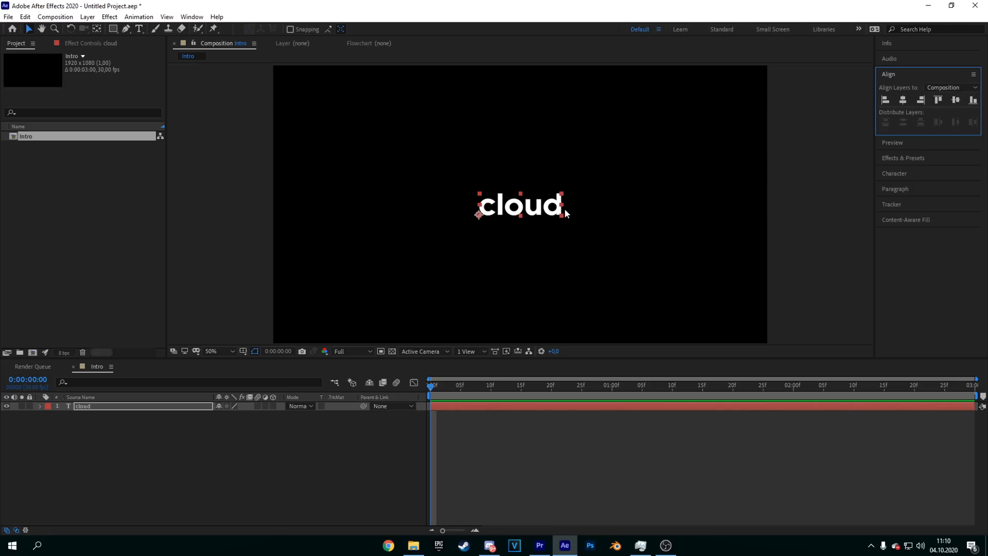
{"action": "scroll", "coordinate": [565, 210], "scroll_direction": "up", "scroll_amount": 2}
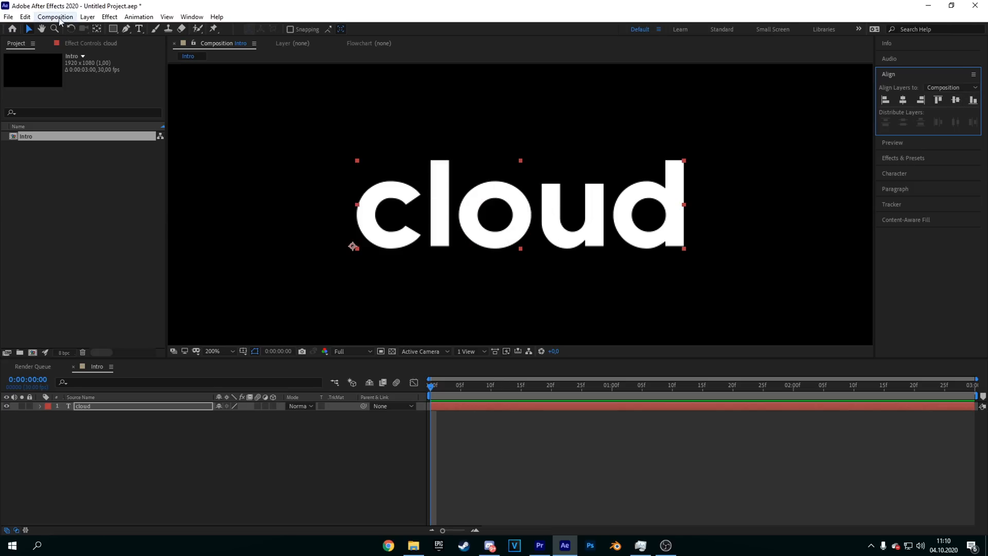
{"action": "left_click", "coordinate": [822, 181]}
{"action": "scroll", "coordinate": [653, 201], "scroll_direction": "down", "scroll_amount": 5}
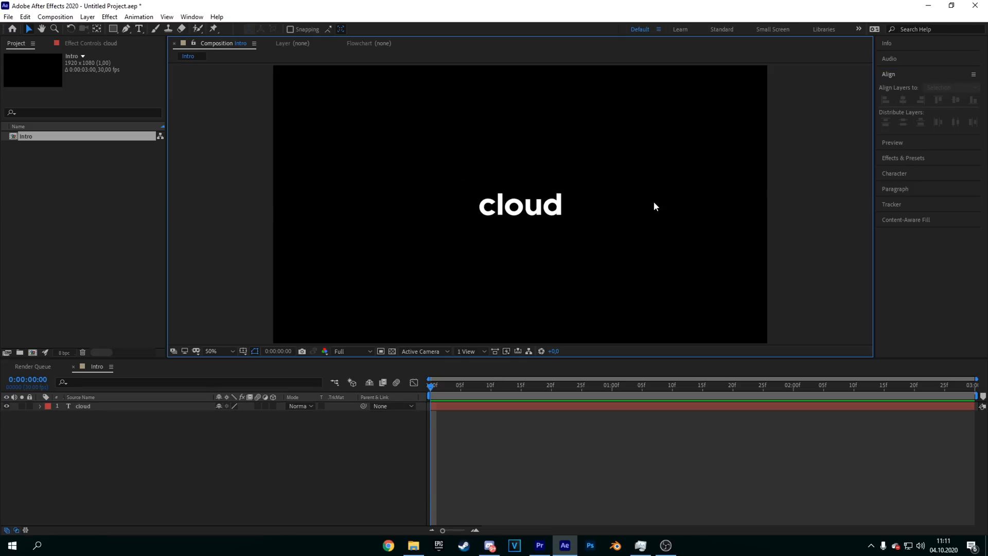
{"action": "scroll", "coordinate": [649, 207], "scroll_direction": "up", "scroll_amount": 4}
{"action": "scroll", "coordinate": [585, 208], "scroll_direction": "down", "scroll_amount": 7}
{"action": "scroll", "coordinate": [558, 221], "scroll_direction": "up", "scroll_amount": 5}
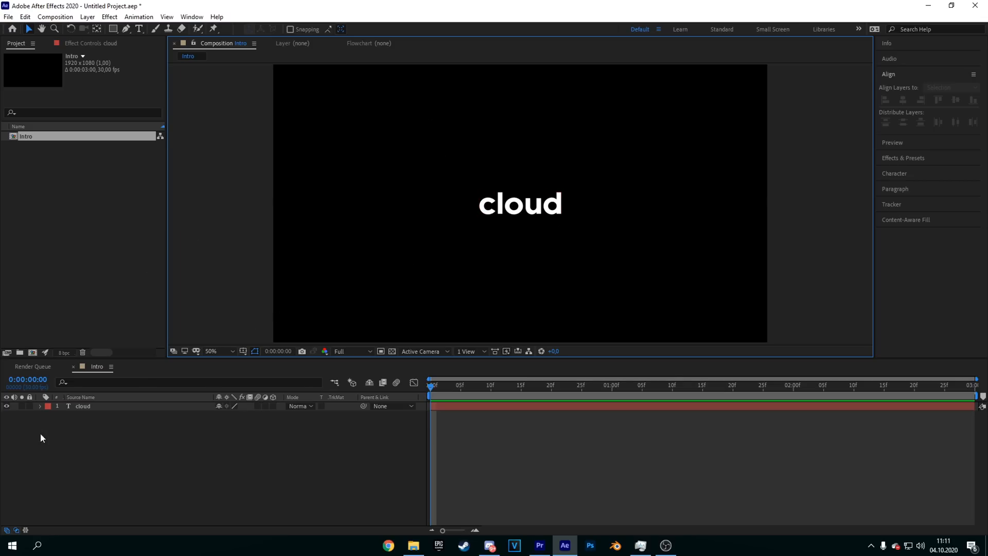
{"action": "left_click", "coordinate": [119, 429]}
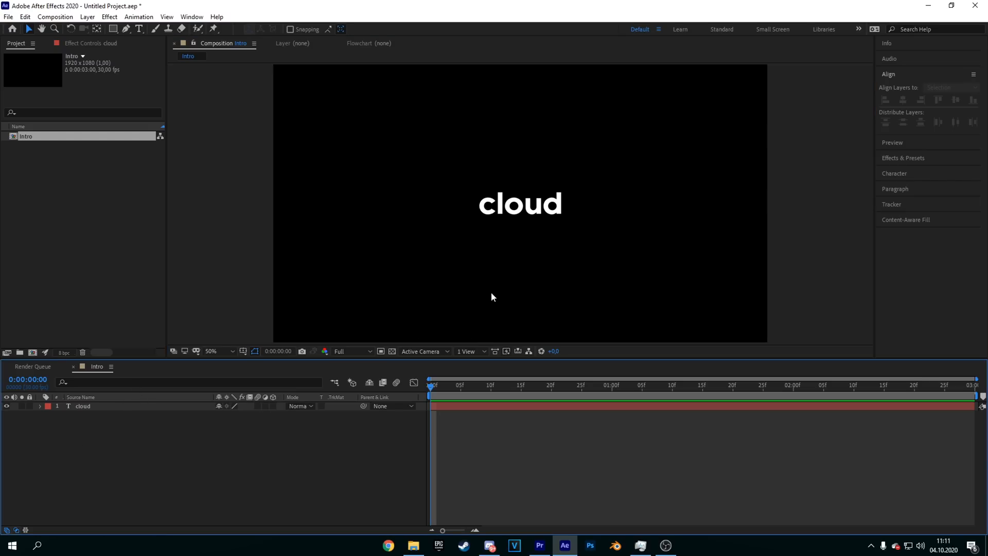
{"action": "left_click", "coordinate": [28, 29]}
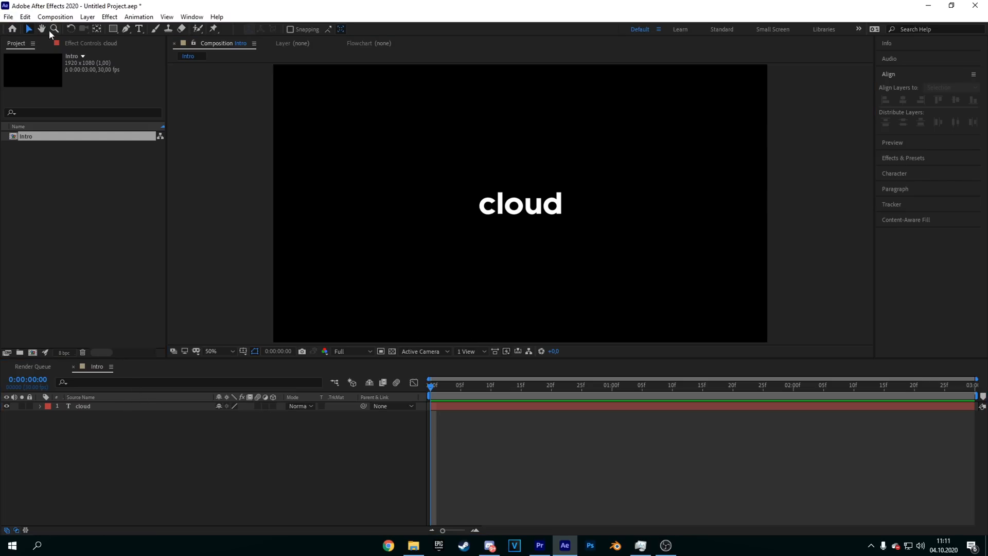
{"action": "left_click", "coordinate": [234, 439]}
{"action": "left_click_drag", "start_coordinate": [84, 415], "coordinate": [324, 470]}
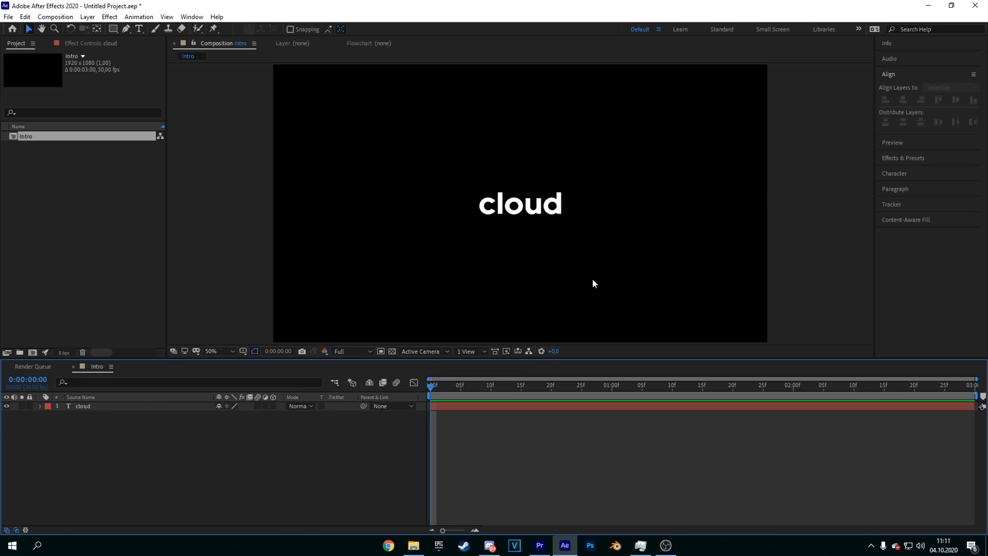
- Choose the Pen tool and set the shape fill to None
{"action": "left_click", "coordinate": [126, 28]}
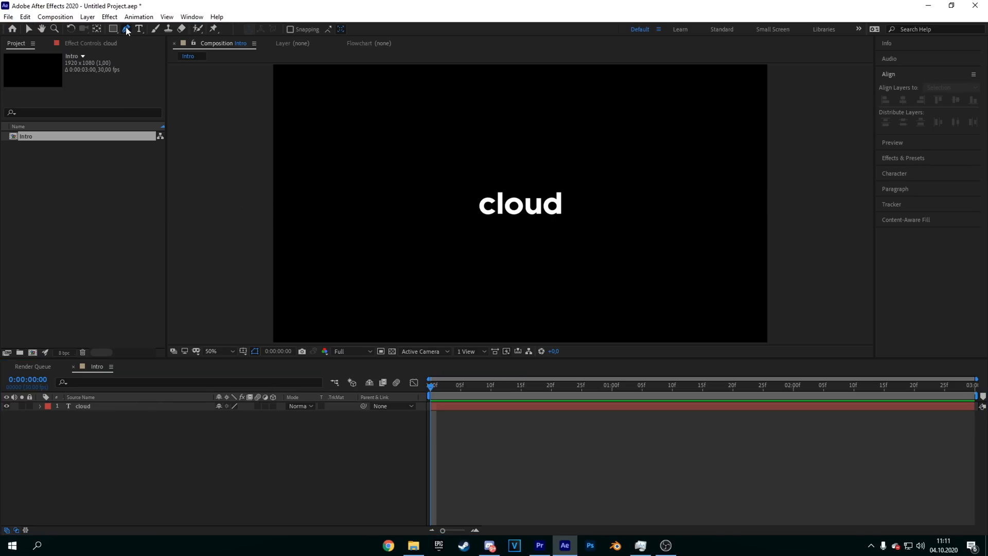
{"action": "scroll", "coordinate": [504, 183], "scroll_direction": "up", "scroll_amount": 5}
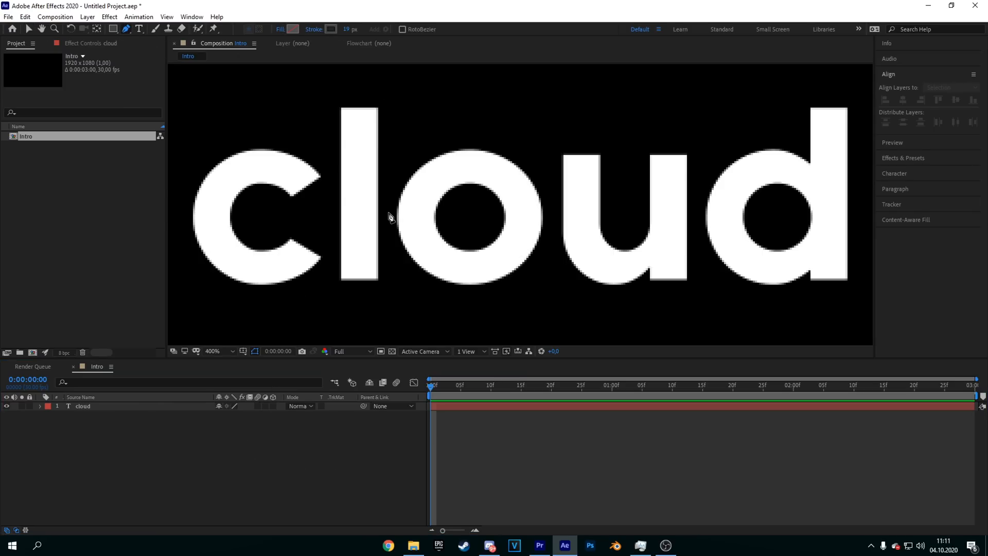
{"action": "left_click", "coordinate": [291, 30]}
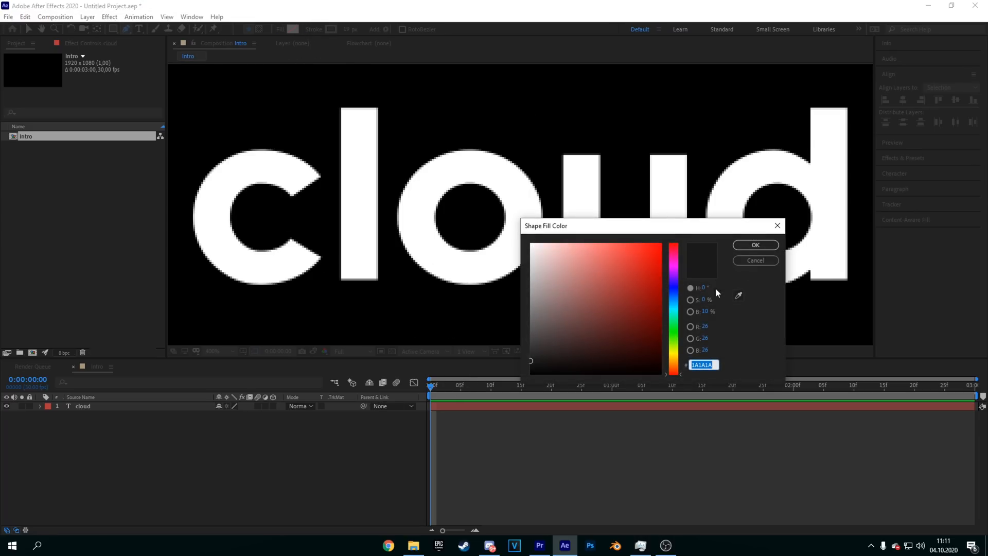
{"action": "left_click", "coordinate": [755, 261]}
{"action": "left_click", "coordinate": [280, 29]}
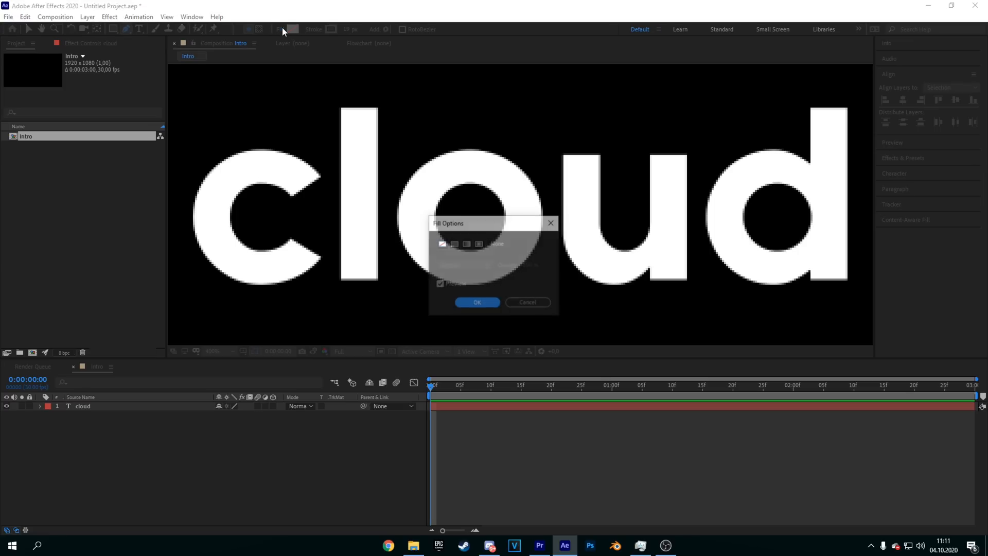
{"action": "left_click", "coordinate": [484, 303]}
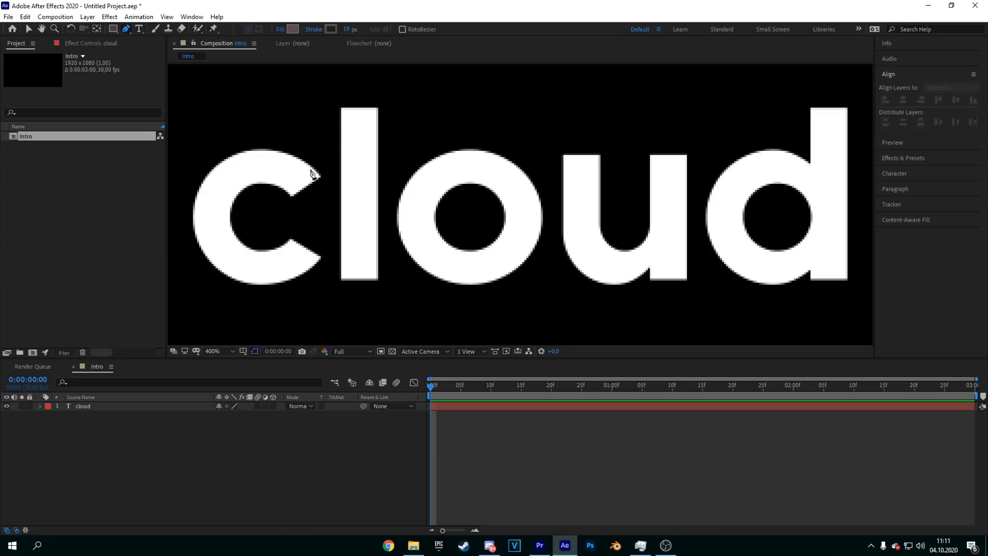
- Trace the letter c with a curved pen path from its upper end around the outer side to its base
{"action": "key", "text": "comma"}
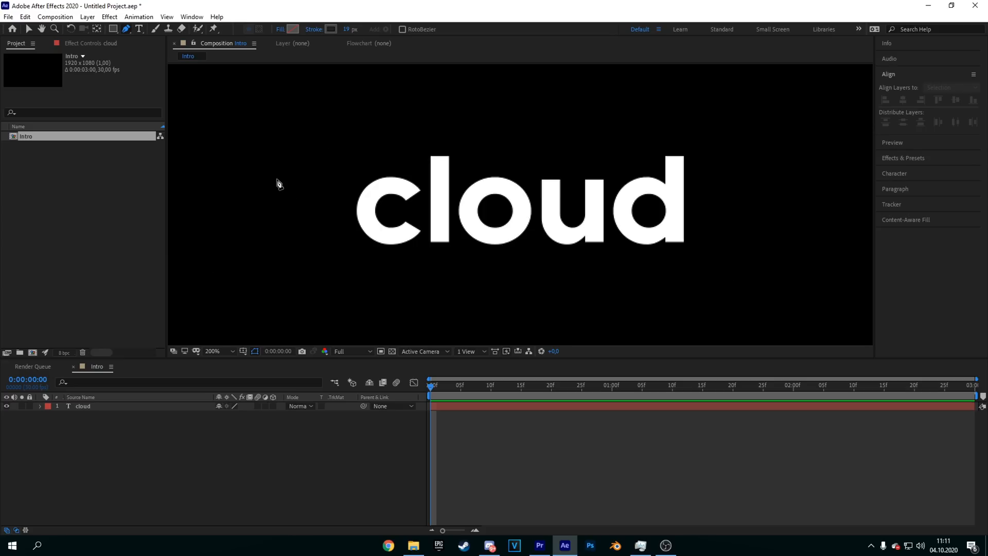
{"action": "key", "text": "period"}
{"action": "left_click_drag", "start_coordinate": [350, 211], "coordinate": [591, 199]}
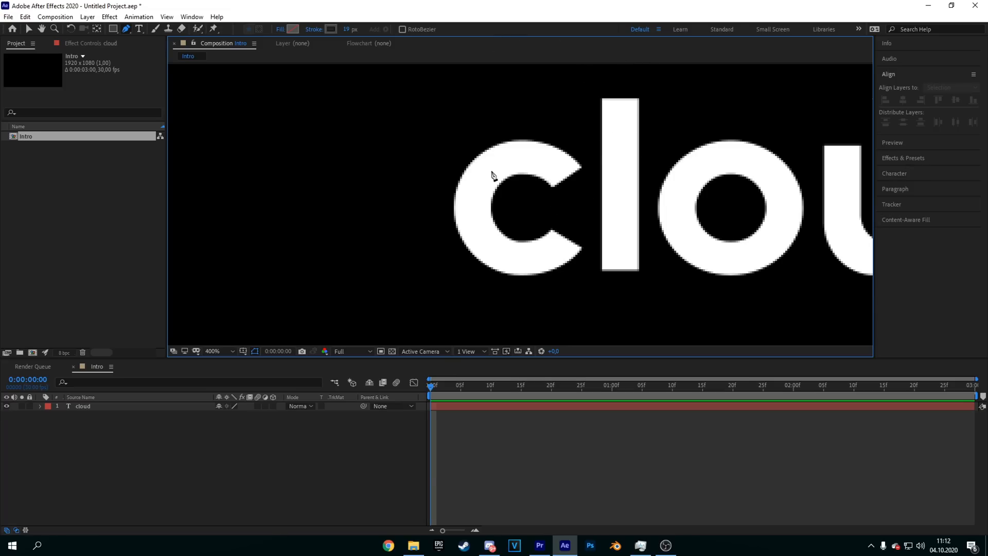
{"action": "left_click", "coordinate": [570, 182]}
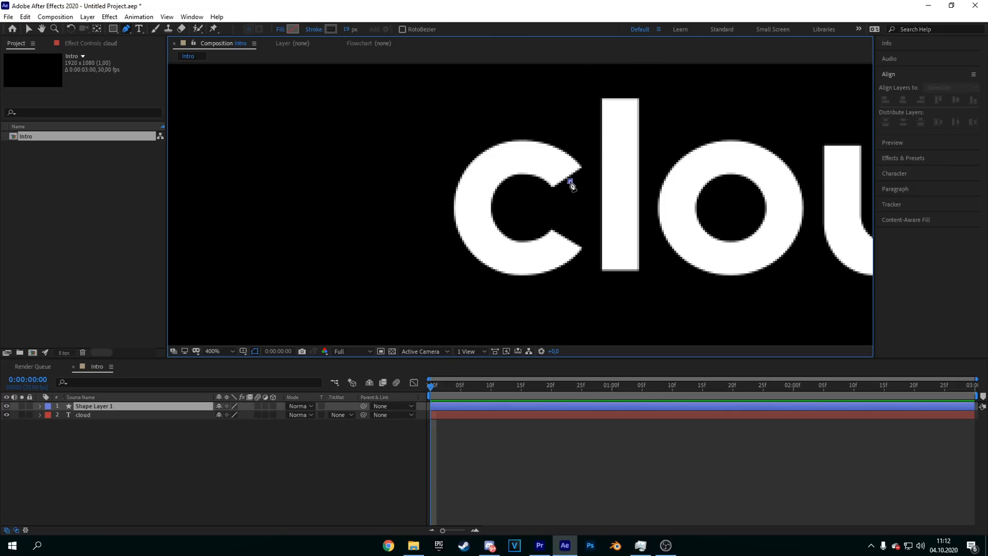
{"action": "left_click", "coordinate": [519, 157]}
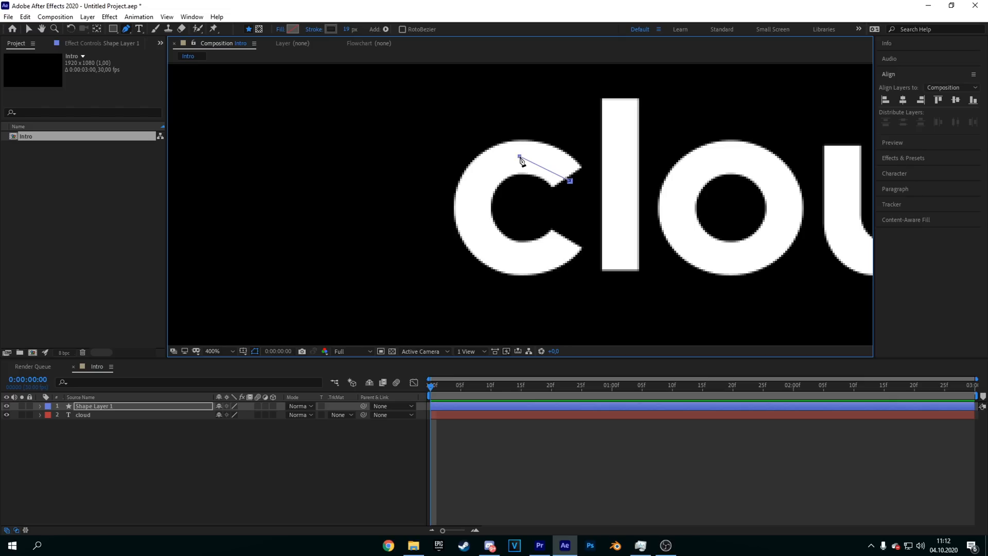
{"action": "mouse_move", "coordinate": [520, 158]}
{"action": "left_mouse_down"}
{"action": "mouse_move", "coordinate": [532, 153]}
{"action": "mouse_move", "coordinate": [475, 161]}
{"action": "mouse_move", "coordinate": [498, 160]}
{"action": "mouse_move", "coordinate": [490, 159]}
{"action": "left_mouse_up"}
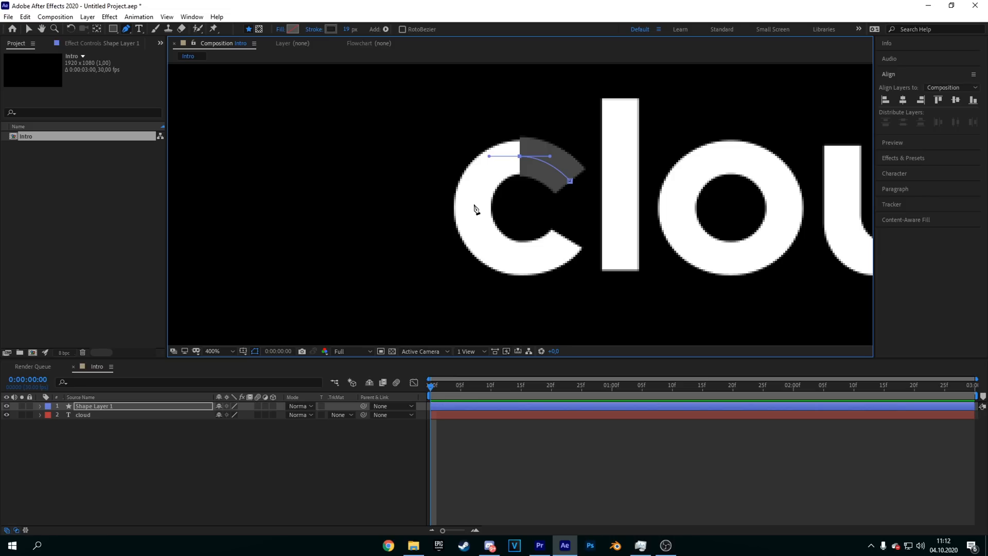
{"action": "left_click_drag", "start_coordinate": [474, 203], "coordinate": [473, 223]}
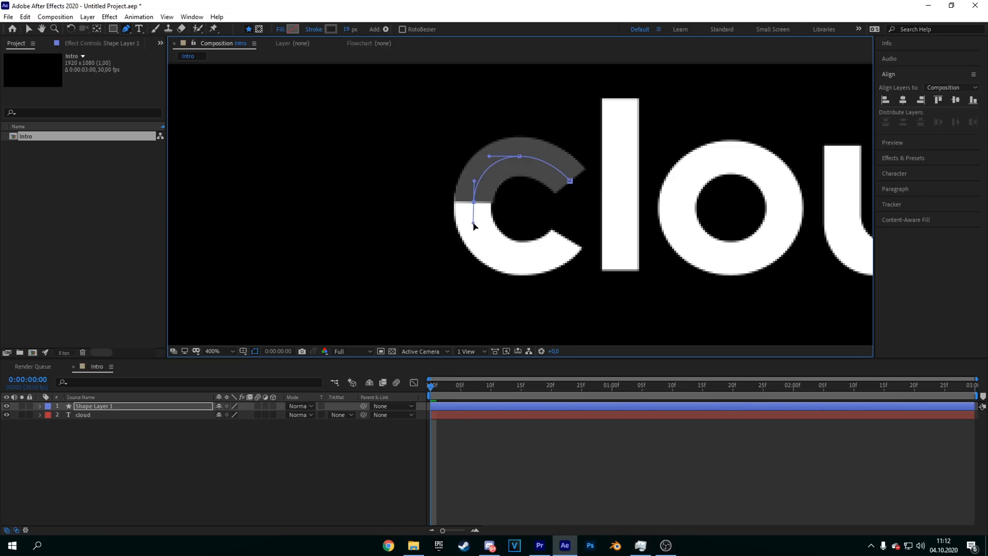
{"action": "left_click_drag", "start_coordinate": [519, 257], "coordinate": [556, 256]}
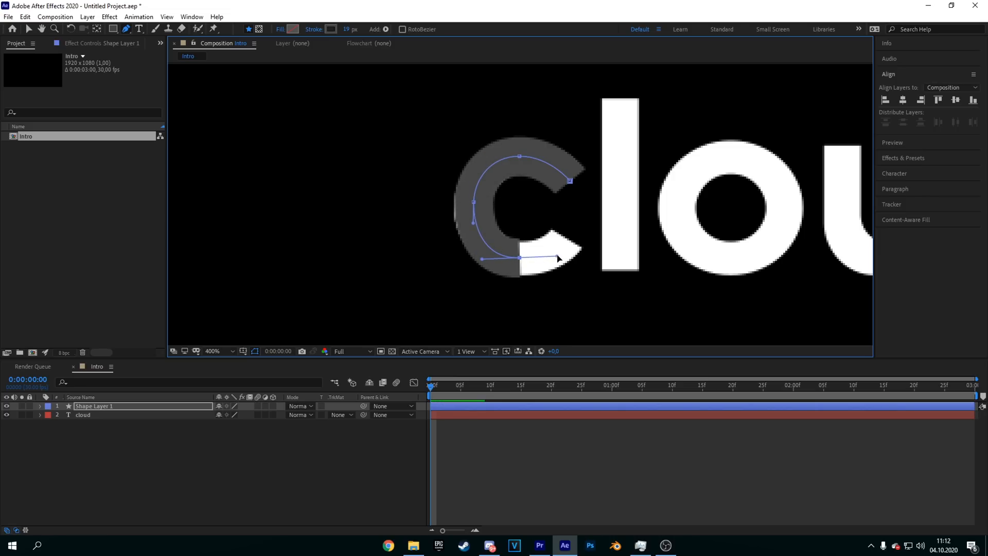
{"action": "left_click_drag", "start_coordinate": [474, 203], "coordinate": [474, 202]}
- Set the stroke width to 20 px and extend the path to the lower end of the letter c
{"action": "left_click", "coordinate": [346, 30]}
{"action": "type", "text": "20"}
{"action": "key", "text": "Return"}
{"action": "left_click", "coordinate": [520, 262]}
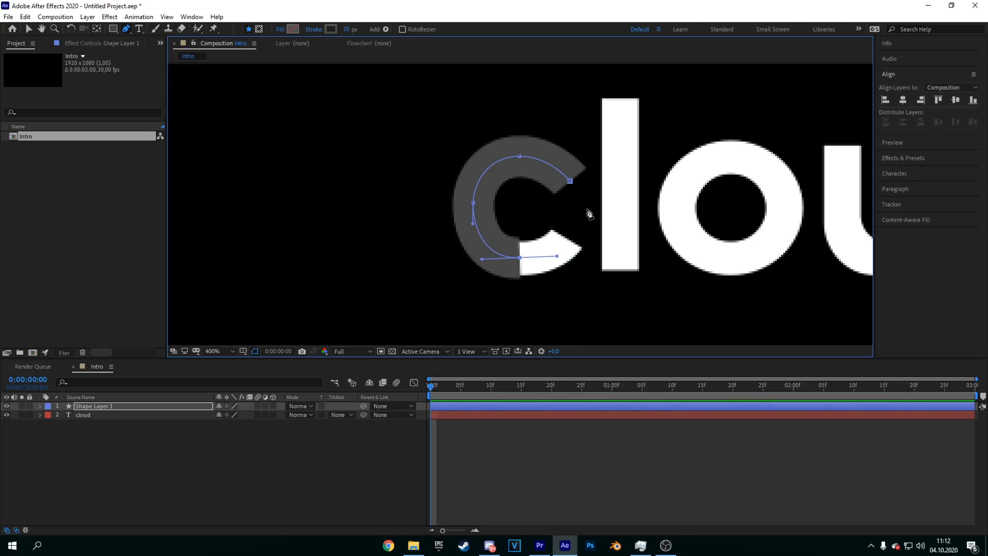
{"action": "left_click", "coordinate": [570, 234]}
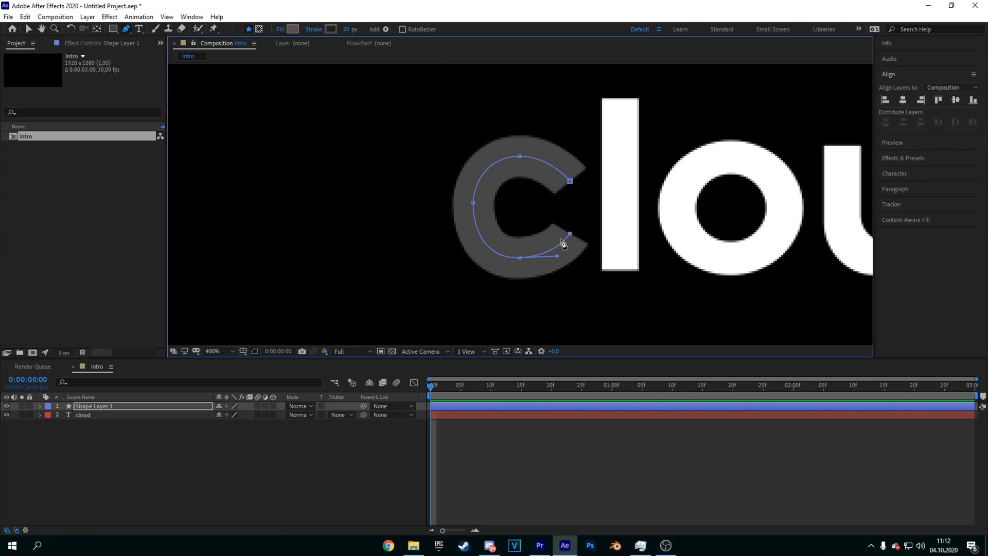
- Rename the shape layer tracing the letter c as C Main
{"action": "scroll", "coordinate": [562, 170], "scroll_direction": "down", "scroll_amount": 4}
{"action": "scroll", "coordinate": [560, 190], "scroll_direction": "up", "scroll_amount": 2}
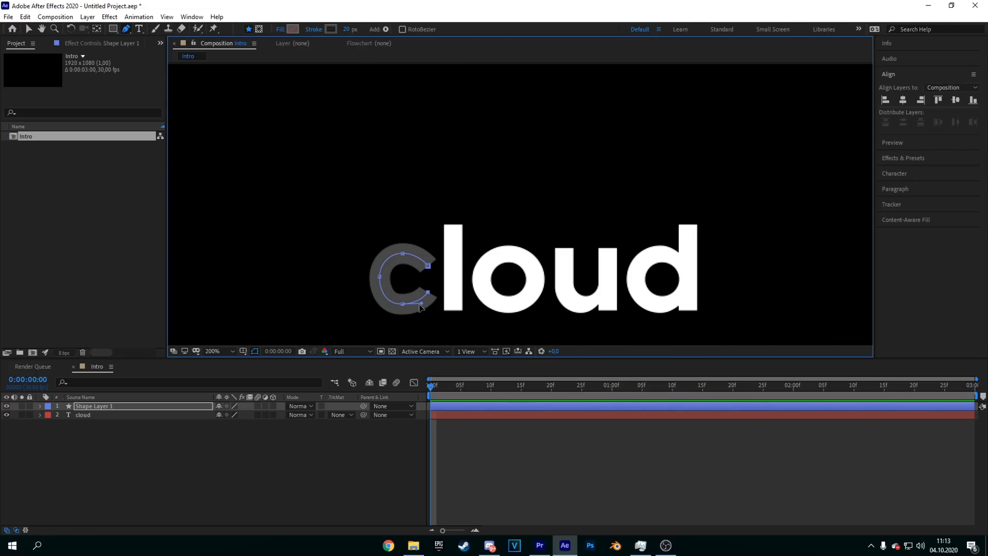
{"action": "scroll", "coordinate": [386, 321], "scroll_direction": "down", "scroll_amount": 3}
{"action": "scroll", "coordinate": [486, 241], "scroll_direction": "up", "scroll_amount": 3}
{"action": "scroll", "coordinate": [486, 241], "scroll_direction": "down", "scroll_amount": 2}
{"action": "scroll", "coordinate": [591, 198], "scroll_direction": "up", "scroll_amount": 2}
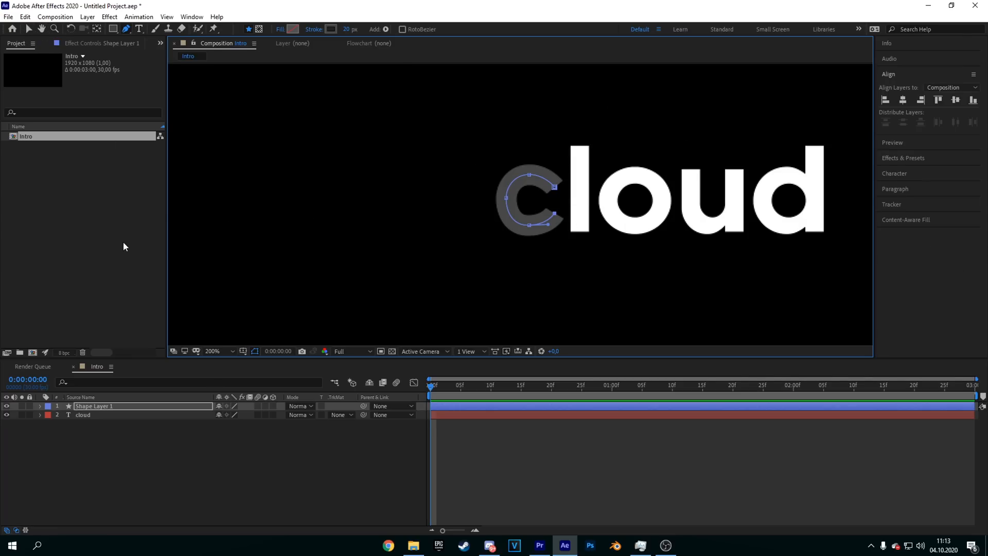
{"action": "right_click", "coordinate": [86, 406]}
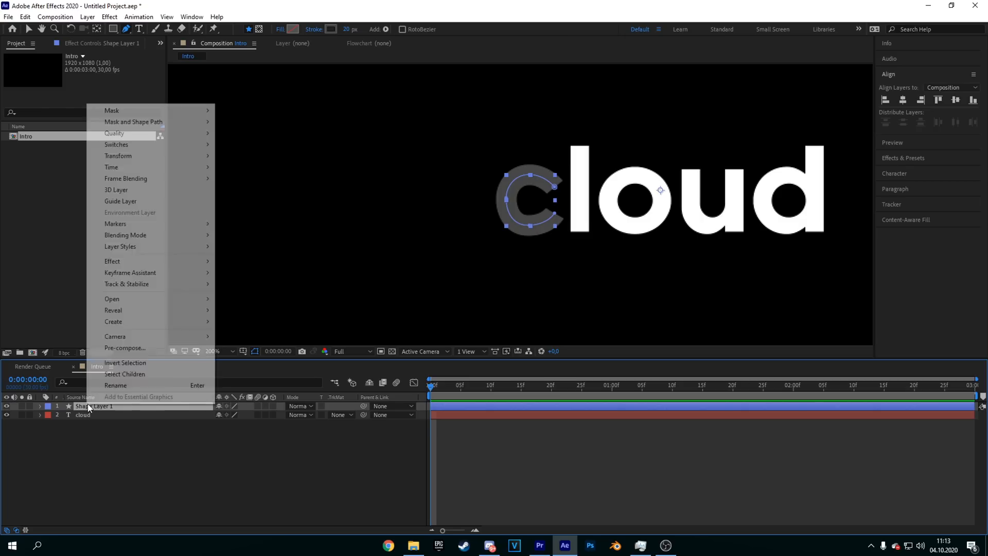
{"action": "left_click", "coordinate": [116, 388]}
{"action": "type", "text": "c"}
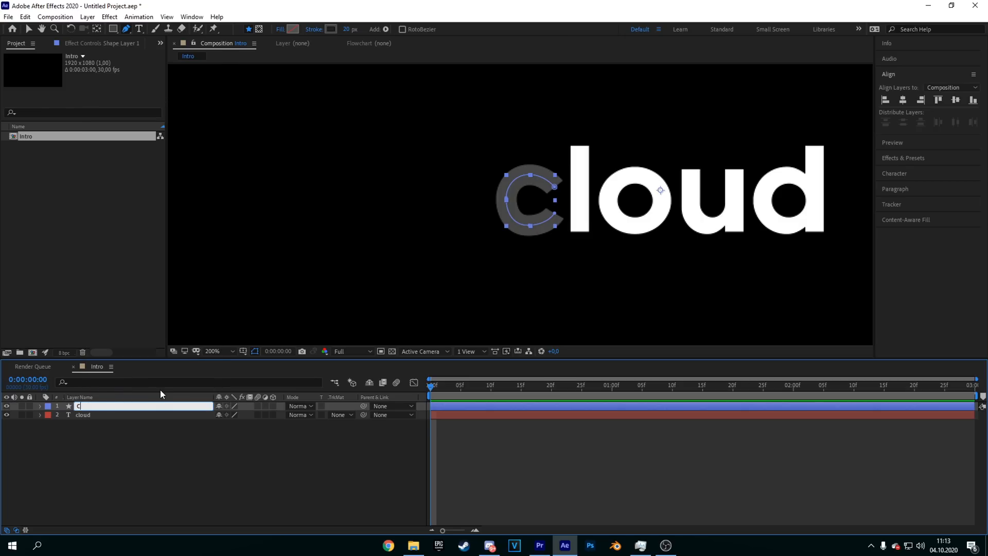
{"action": "key", "text": "Return"}
{"action": "right_click", "coordinate": [111, 404]}
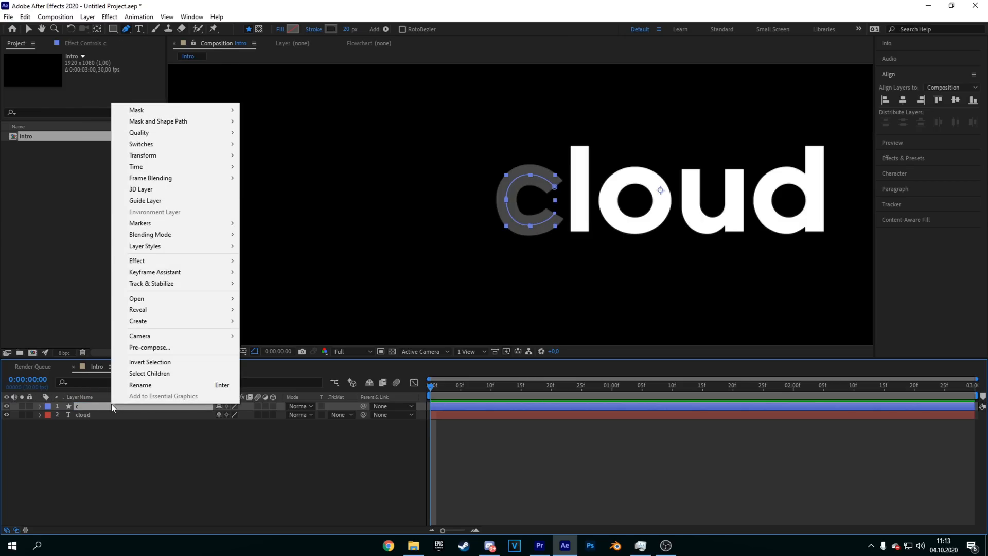
{"action": "left_click", "coordinate": [162, 388]}
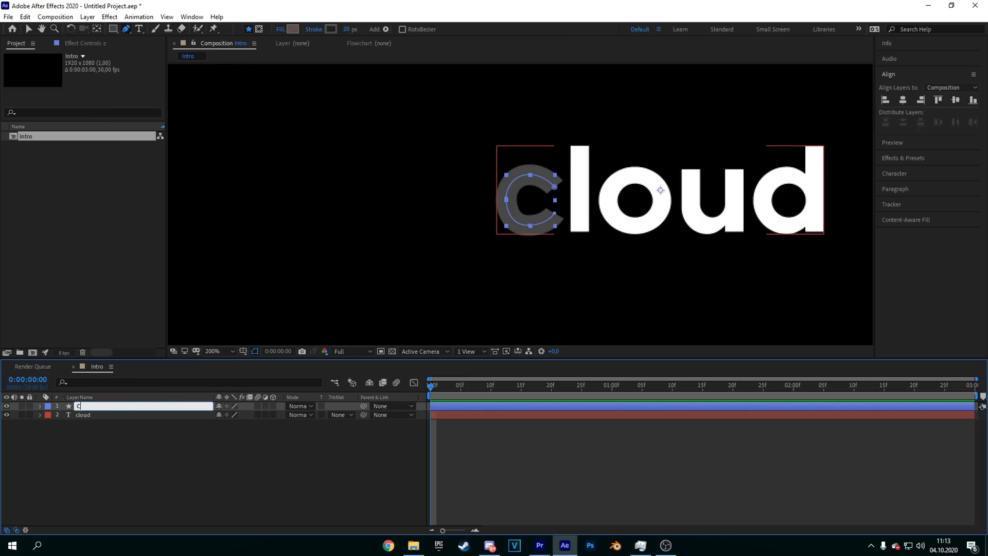
{"action": "type", "text": "C Main"}
{"action": "key", "text": "Return"}
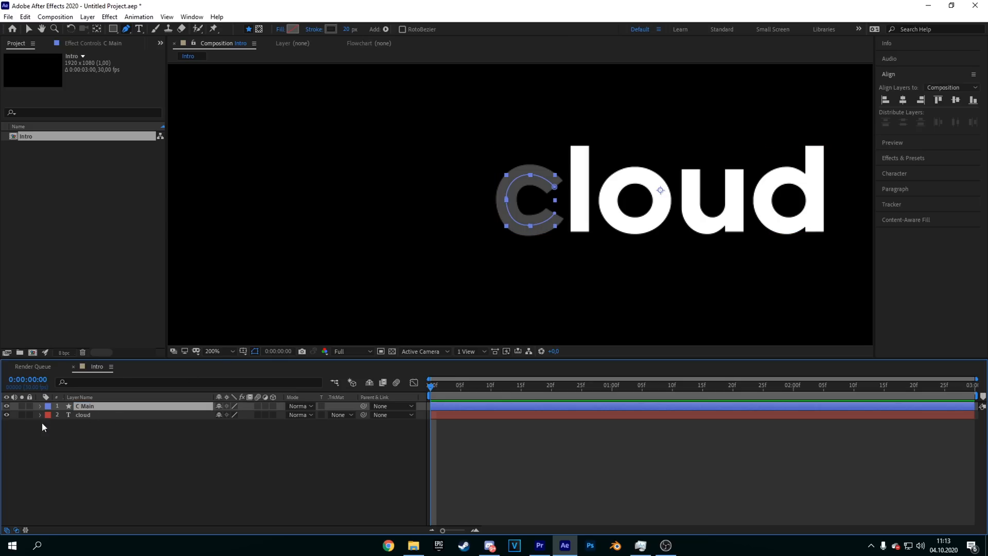
- Deselect all layers and trace the letter l with a straight vertical pen path on a new shape layer
{"action": "left_click", "coordinate": [78, 414]}
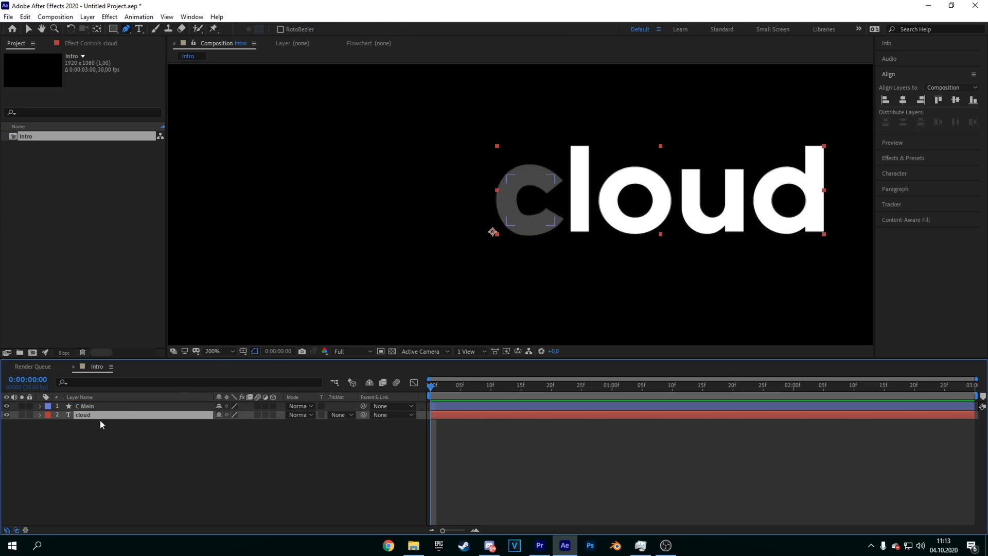
{"action": "left_click", "coordinate": [118, 459]}
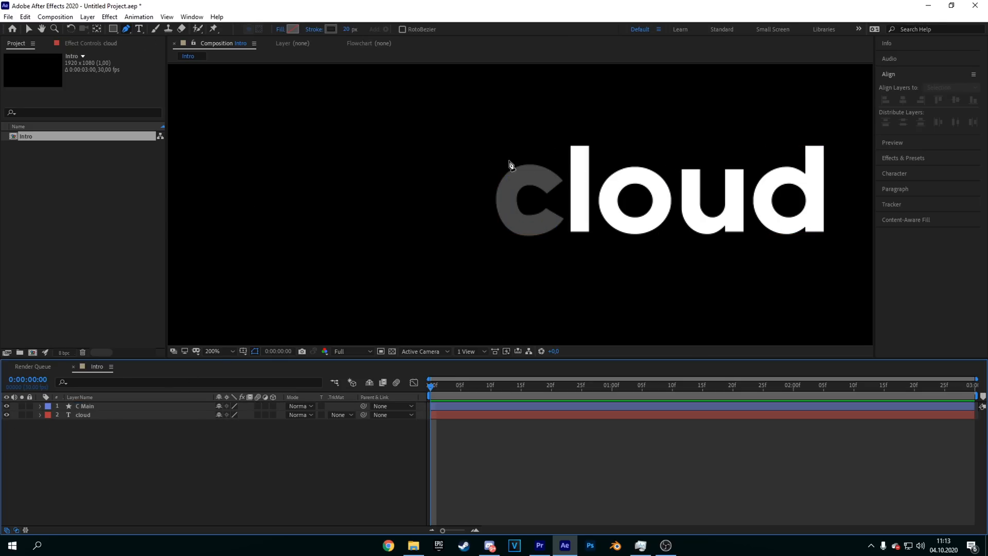
{"action": "left_click", "coordinate": [127, 28]}
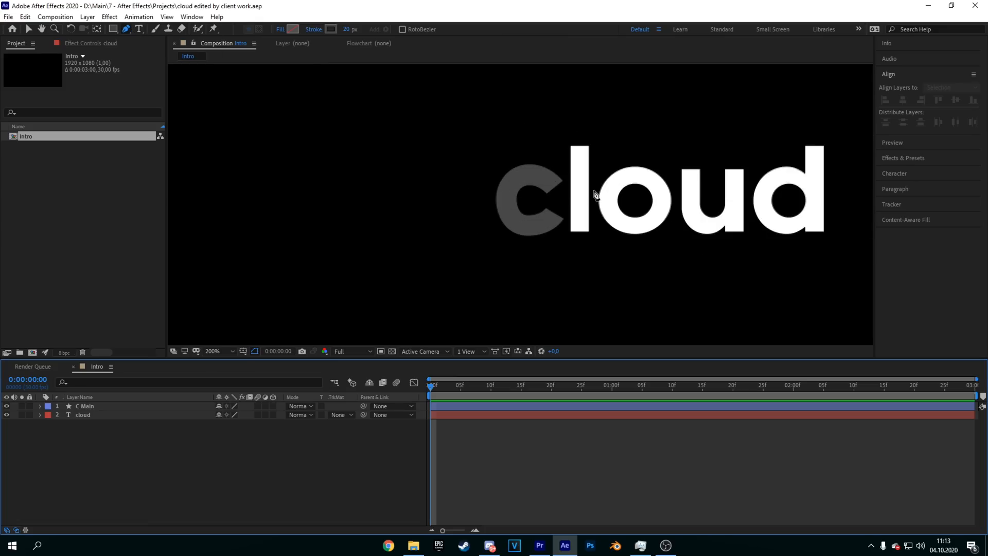
{"action": "scroll", "coordinate": [772, 228], "scroll_direction": "up", "scroll_amount": 2}
{"action": "scroll", "coordinate": [774, 229], "scroll_direction": "down", "scroll_amount": 3}
{"action": "scroll", "coordinate": [787, 222], "scroll_direction": "up", "scroll_amount": 1}
{"action": "key", "text": "period"}
{"action": "scroll", "coordinate": [698, 137], "scroll_direction": "down", "scroll_amount": 1}
{"action": "scroll", "coordinate": [698, 138], "scroll_direction": "up", "scroll_amount": 1}
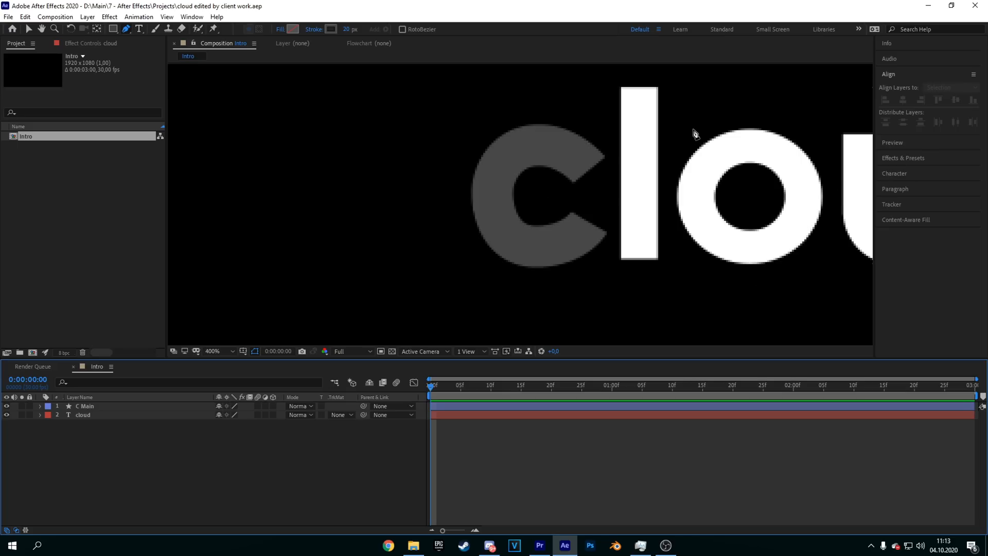
{"action": "left_click_drag", "start_coordinate": [661, 109], "coordinate": [567, 137]}
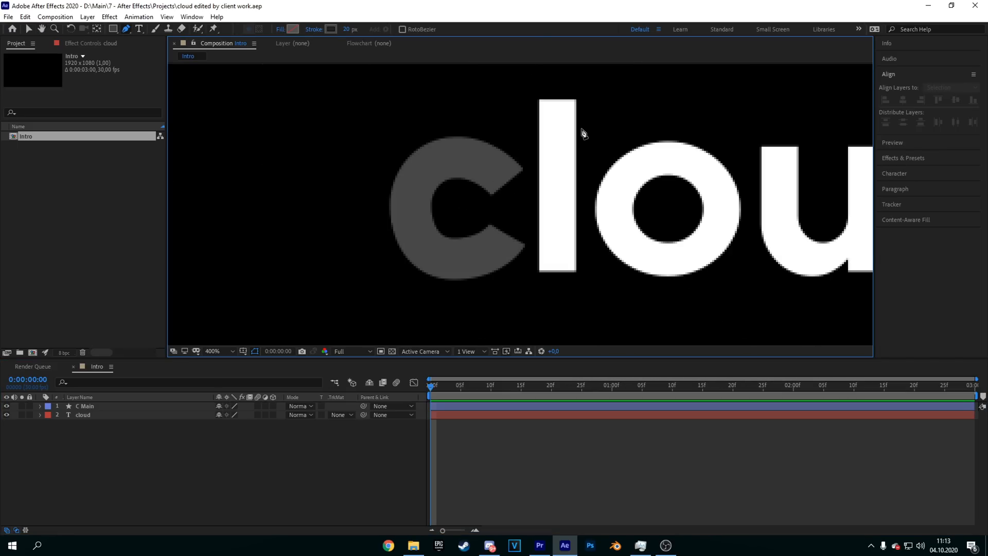
{"action": "left_click", "coordinate": [548, 99]}
{"action": "left_click", "coordinate": [547, 275]}
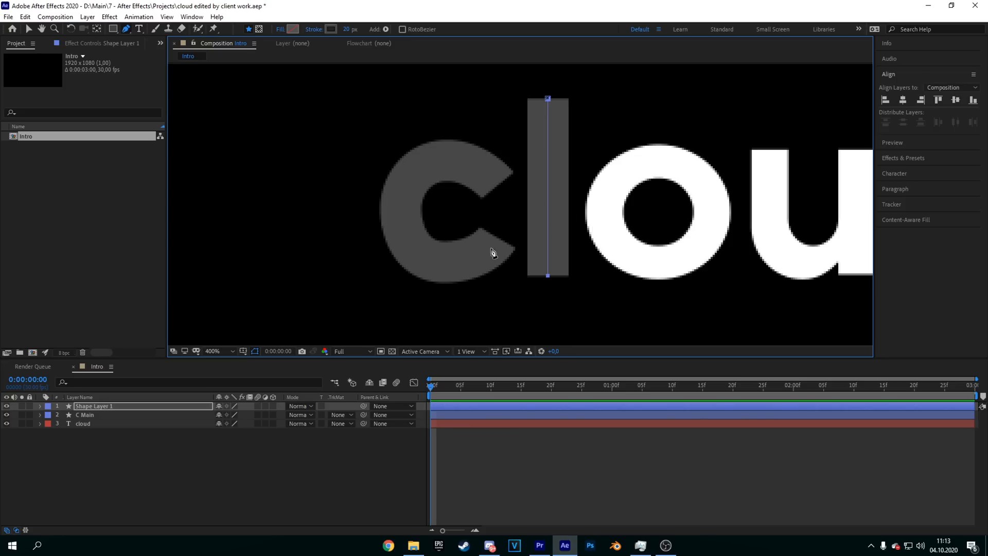
- Rename the shape layer tracing the letter l as L Main and switch to the Selection tool
{"action": "right_click", "coordinate": [91, 406]}
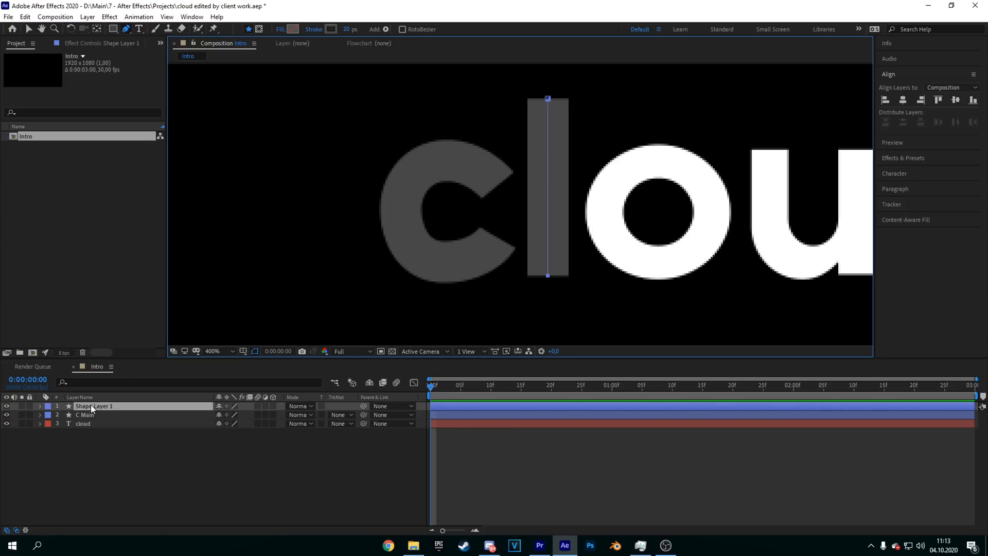
{"action": "left_click", "coordinate": [136, 386]}
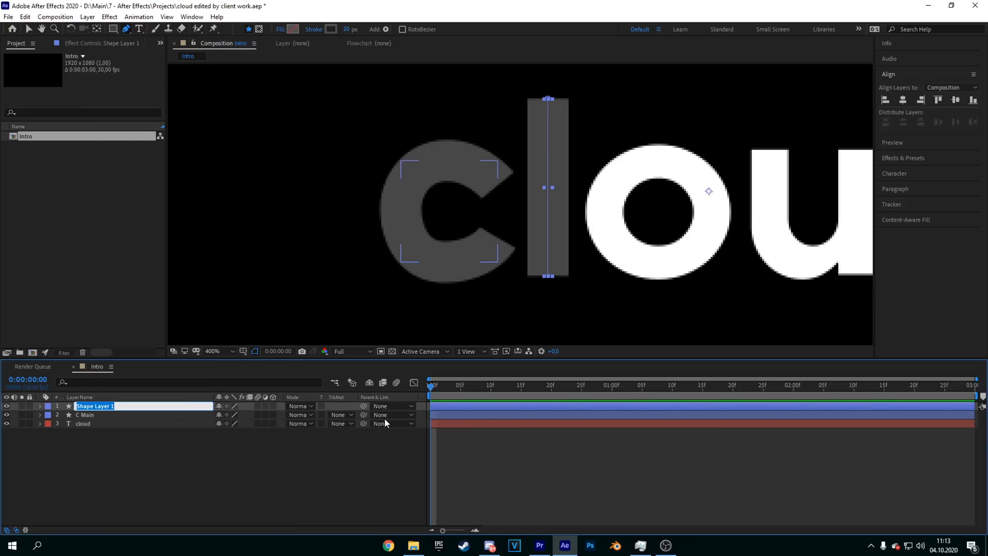
{"action": "key", "text": "BackSpace"}
{"action": "type", "text": "L Main"}
{"action": "key", "text": "Return"}
{"action": "key", "text": "v"}
- Start a new pen path at the top of the letter o and curve it through the middle of its right side
{"action": "scroll", "coordinate": [554, 175], "scroll_direction": "down", "scroll_amount": 4}
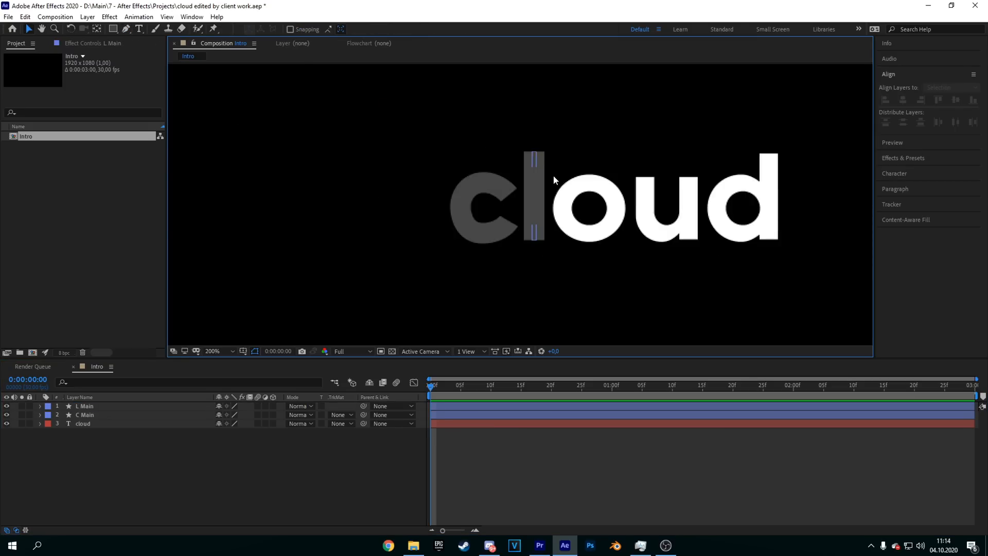
{"action": "key", "text": "period"}
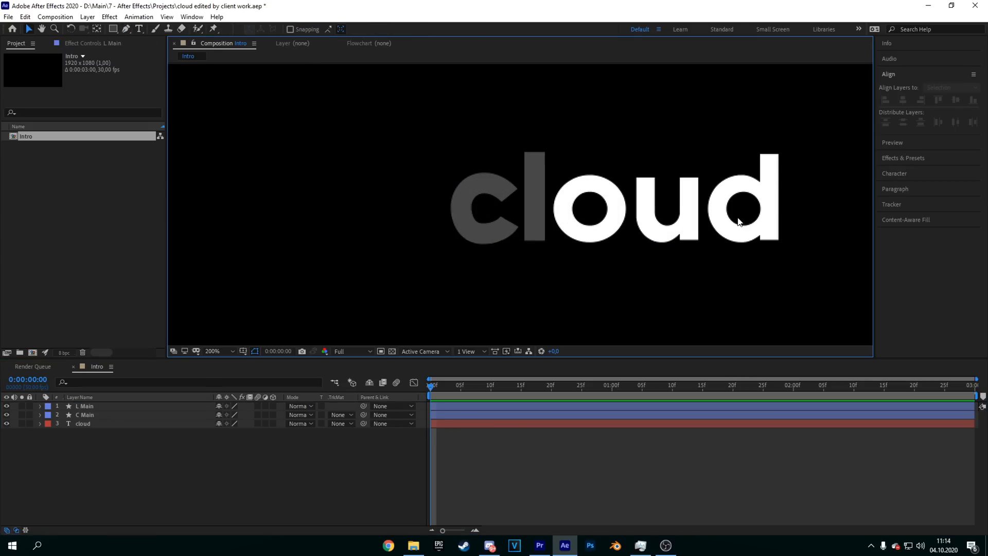
{"action": "scroll", "coordinate": [852, 196], "scroll_direction": "down", "scroll_amount": 4}
{"action": "scroll", "coordinate": [688, 196], "scroll_direction": "up", "scroll_amount": 4}
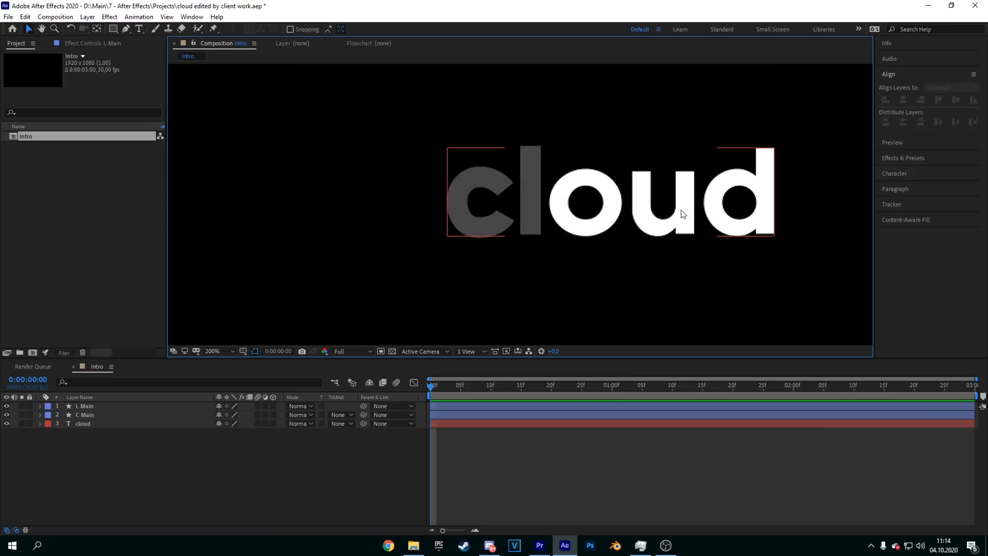
{"action": "key", "text": "comma"}
{"action": "scroll", "coordinate": [843, 205], "scroll_direction": "up", "scroll_amount": 2}
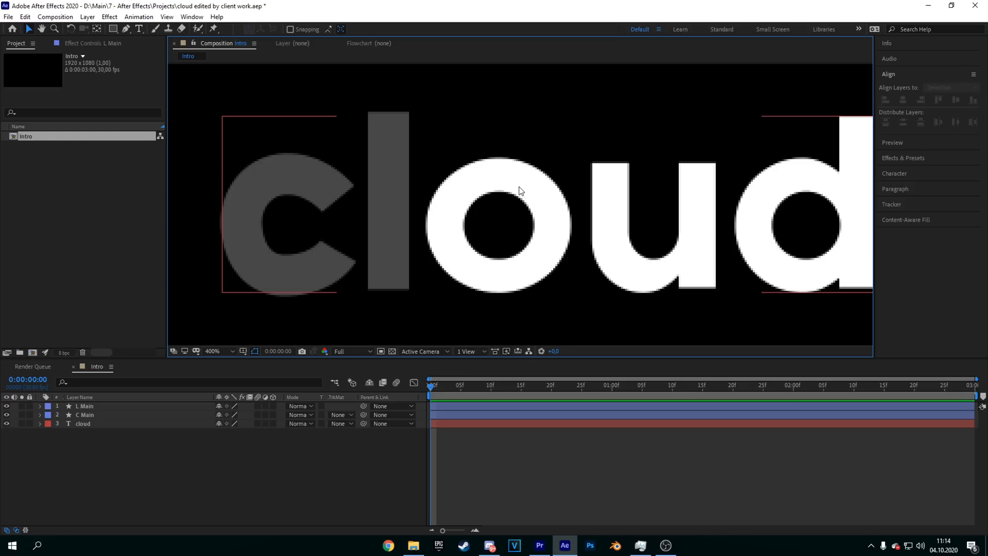
{"action": "left_click", "coordinate": [126, 29]}
{"action": "key", "text": "period"}
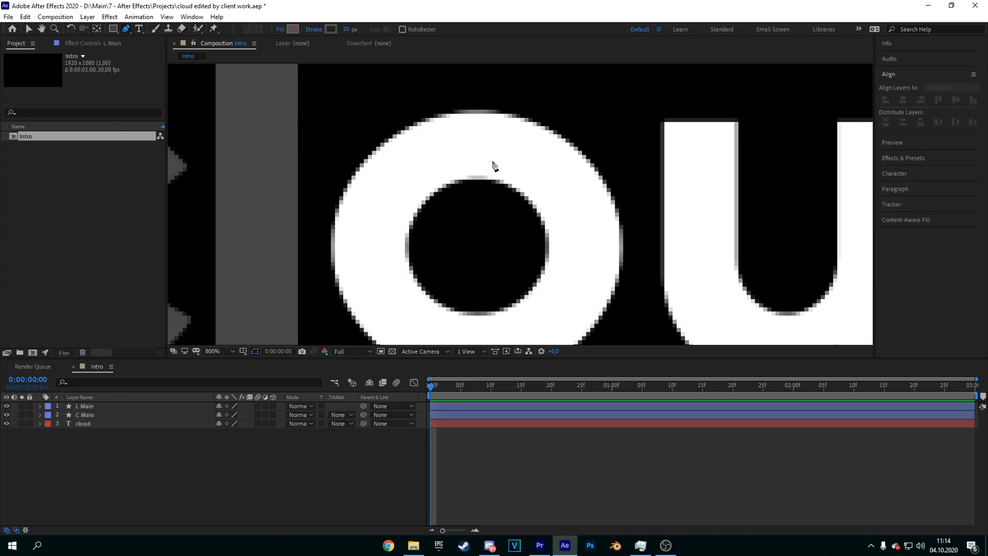
{"action": "left_click", "coordinate": [476, 145]}
{"action": "left_click_drag", "start_coordinate": [583, 243], "coordinate": [583, 326]}
{"action": "scroll", "coordinate": [569, 297], "scroll_direction": "down", "scroll_amount": 5}
{"action": "scroll", "coordinate": [568, 297], "scroll_direction": "up", "scroll_amount": 9}
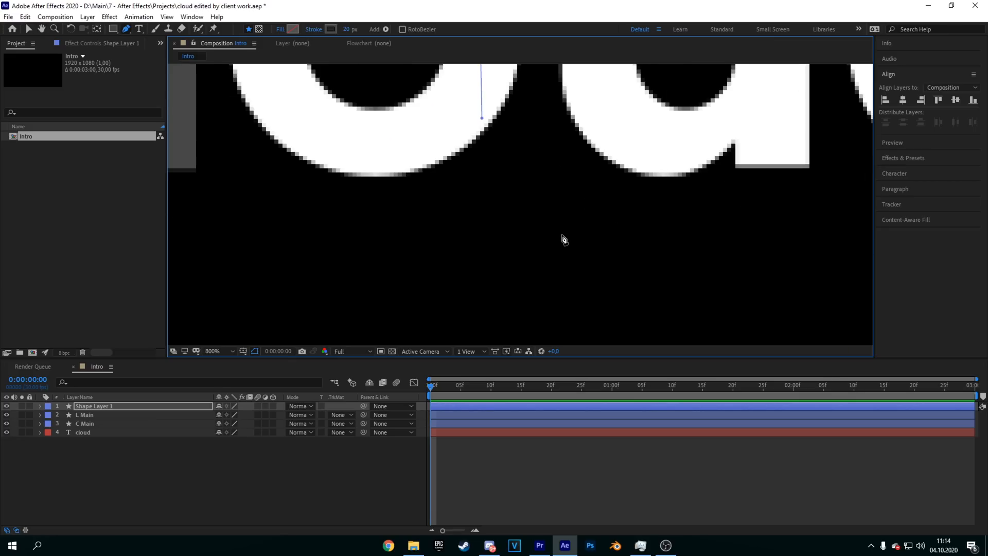
- Continue the o's path with curved points at its base and left side, bringing it back to the top
{"action": "scroll", "coordinate": [503, 298], "scroll_direction": "down", "scroll_amount": 2}
{"action": "left_click_drag", "start_coordinate": [502, 233], "coordinate": [475, 230]}
{"action": "key", "text": "ctrl+z"}
{"action": "left_click_drag", "start_coordinate": [450, 183], "coordinate": [448, 152]}
{"action": "mouse_move", "coordinate": [504, 139]}
{"action": "left_mouse_down"}
{"action": "mouse_move", "coordinate": [534, 154]}
{"action": "mouse_move", "coordinate": [540, 143]}
{"action": "mouse_move", "coordinate": [511, 135]}
{"action": "left_mouse_up"}
{"action": "key", "text": "ctrl+z"}
{"action": "key", "text": "ctrl+z"}
{"action": "left_click", "coordinate": [502, 130]}
{"action": "key", "text": "ctrl+z"}
{"action": "left_click", "coordinate": [555, 179]}
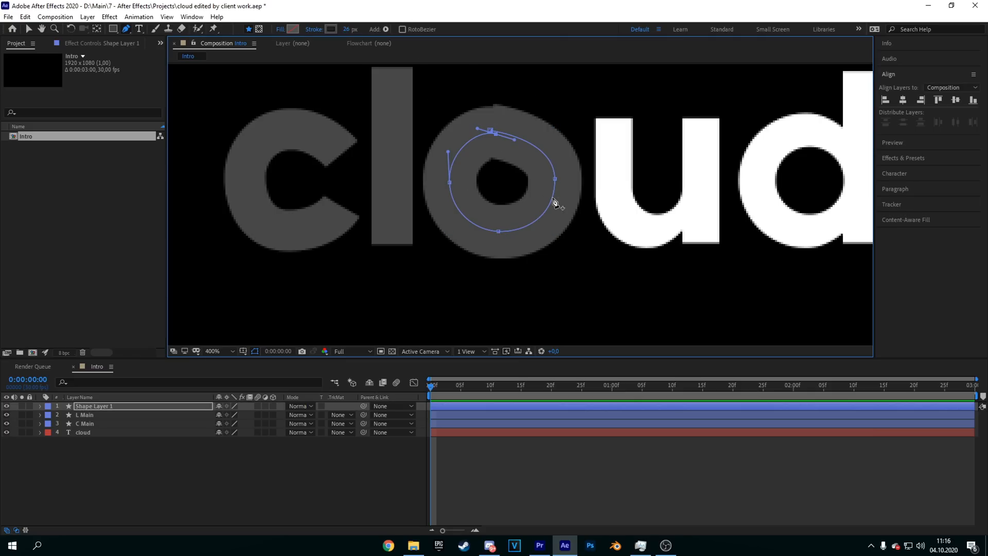
- Switch to the Selection tool and rename the shape layer tracing the letter o as O Main
{"action": "left_click", "coordinate": [29, 29]}
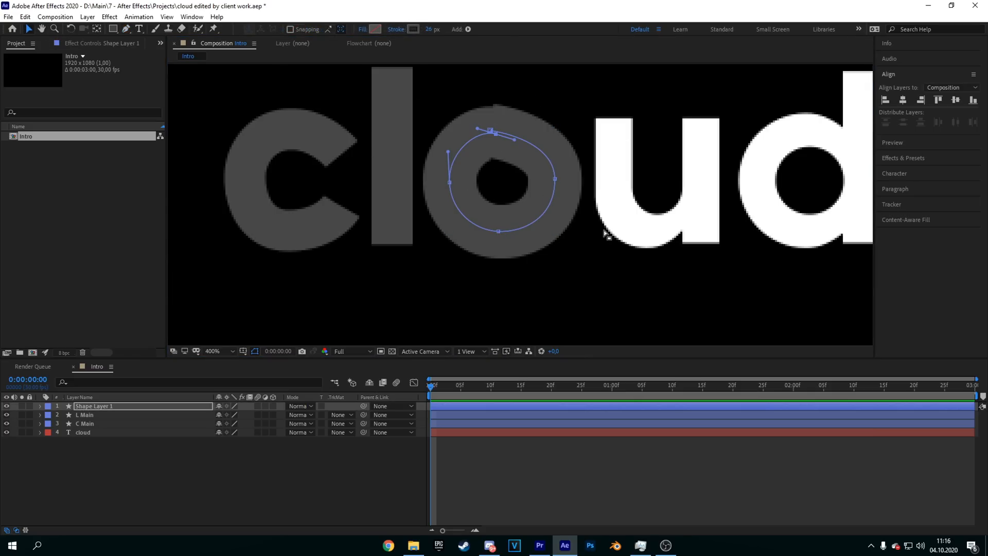
{"action": "right_click", "coordinate": [90, 404]}
{"action": "left_click", "coordinate": [124, 384]}
{"action": "type", "text": "o M"}
{"action": "key", "text": "Return"}
{"action": "scroll", "coordinate": [595, 284], "scroll_direction": "down", "scroll_amount": 6}
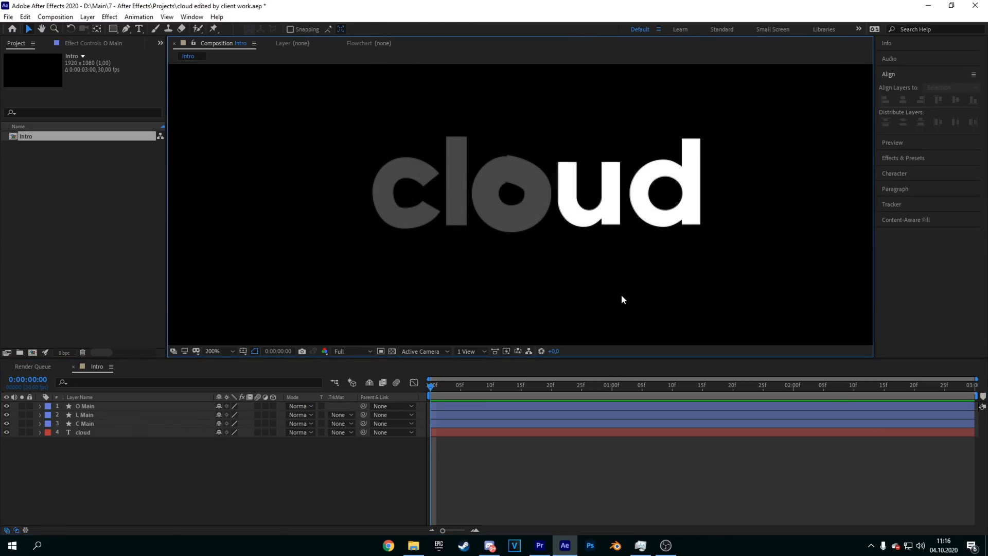
{"action": "scroll", "coordinate": [615, 285], "scroll_direction": "up", "scroll_amount": 5}
{"action": "scroll", "coordinate": [700, 202], "scroll_direction": "up", "scroll_amount": 2}
{"action": "scroll", "coordinate": [800, 168], "scroll_direction": "down", "scroll_amount": 2}
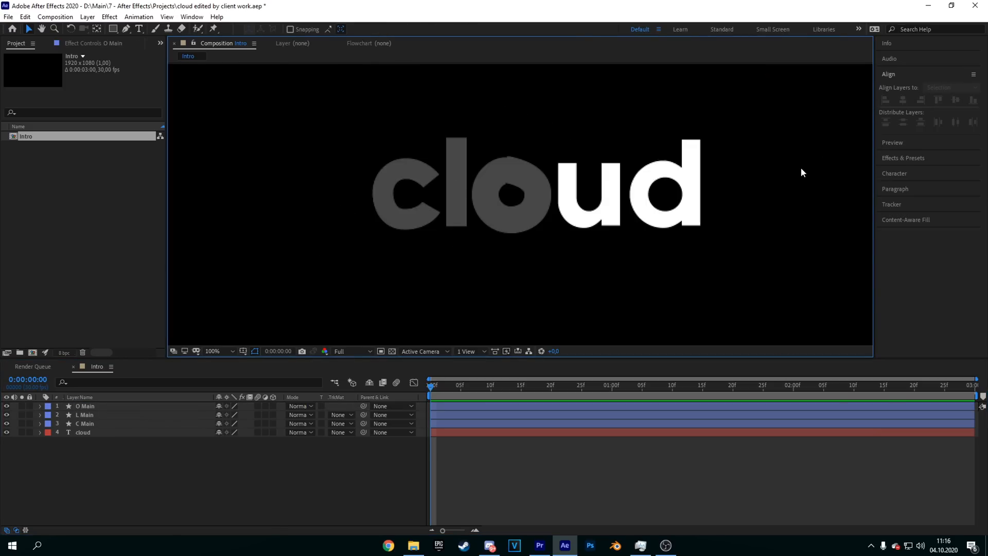
{"action": "scroll", "coordinate": [776, 168], "scroll_direction": "up", "scroll_amount": 3}
{"action": "scroll", "coordinate": [776, 168], "scroll_direction": "down", "scroll_amount": 1}
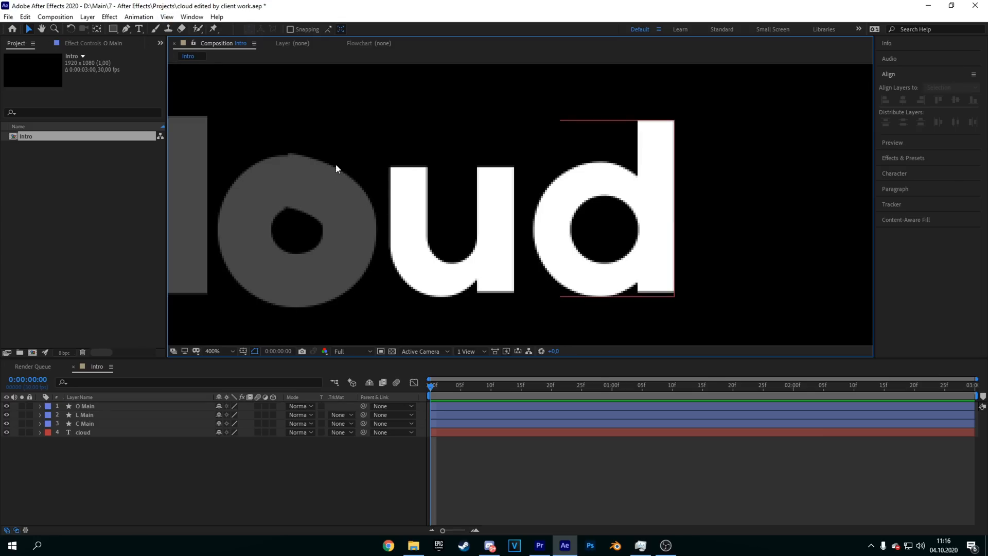
- Compare the stroke widths of the O Main, L Main and C Main layers, leaving no layer selected
{"action": "left_click", "coordinate": [90, 407]}
{"action": "left_click", "coordinate": [88, 414]}
{"action": "left_click", "coordinate": [89, 423]}
{"action": "left_click", "coordinate": [94, 414]}
{"action": "left_click", "coordinate": [95, 407]}
{"action": "left_click", "coordinate": [95, 422]}
{"action": "left_click", "coordinate": [97, 414]}
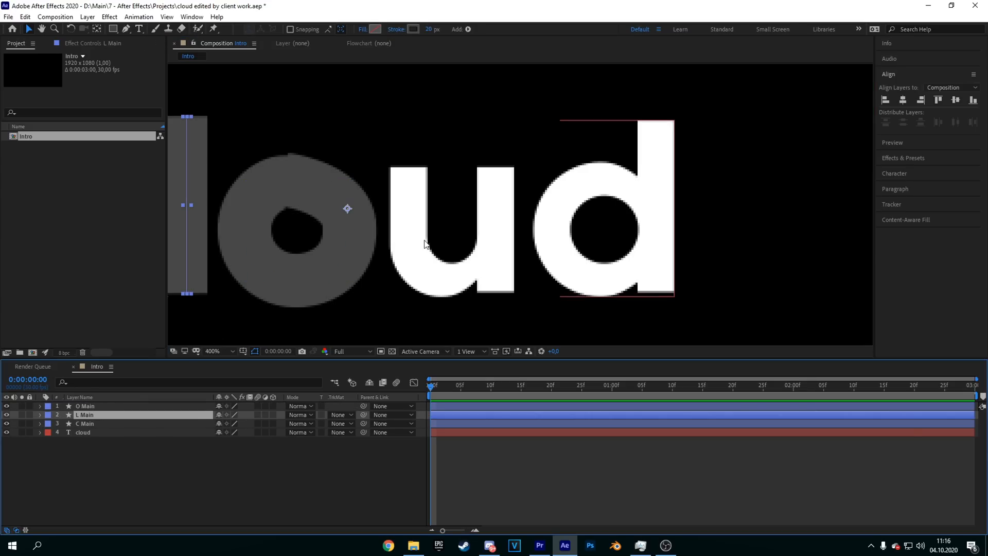
{"action": "left_click", "coordinate": [215, 476]}
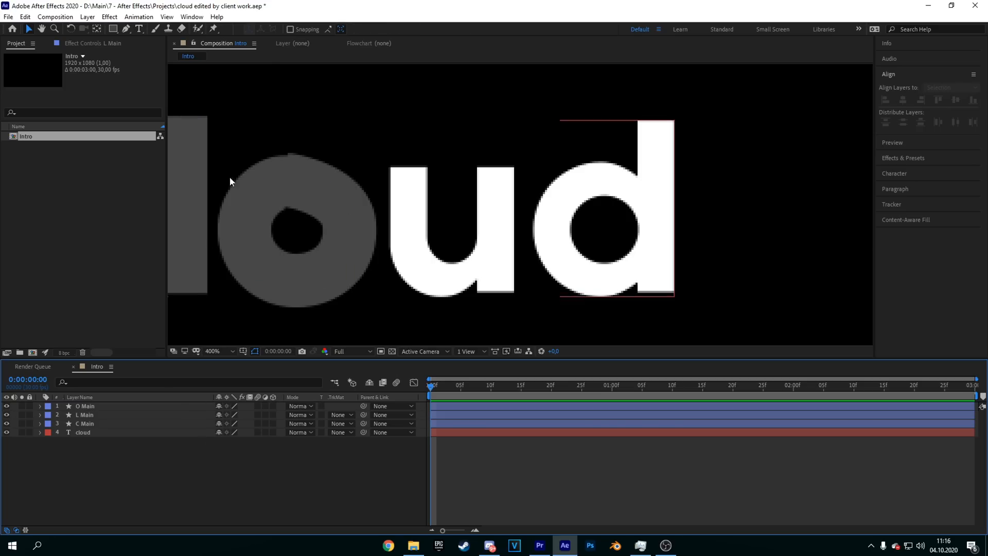
- Draw a straight pen path down the right stem of the letter u and set its stroke width to 20 px
{"action": "left_click", "coordinate": [130, 29]}
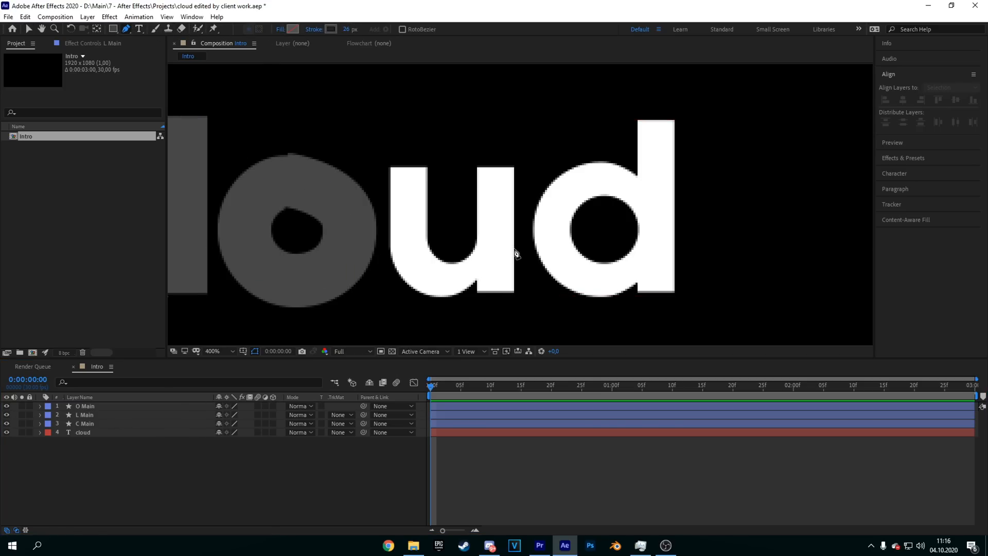
{"action": "scroll", "coordinate": [515, 250], "scroll_direction": "up", "scroll_amount": 1}
{"action": "scroll", "coordinate": [527, 270], "scroll_direction": "down", "scroll_amount": 1}
{"action": "left_click", "coordinate": [493, 164]}
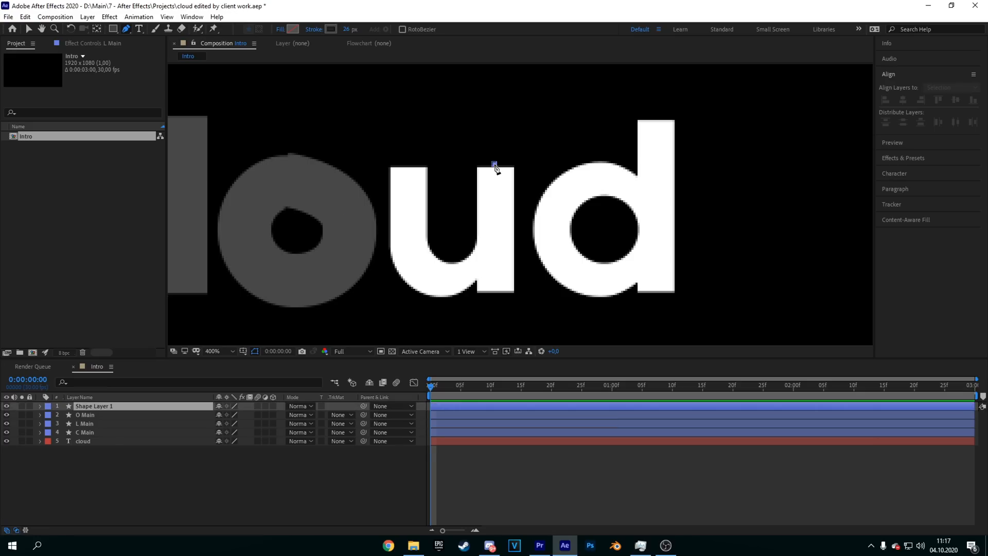
{"action": "left_click", "coordinate": [494, 296]}
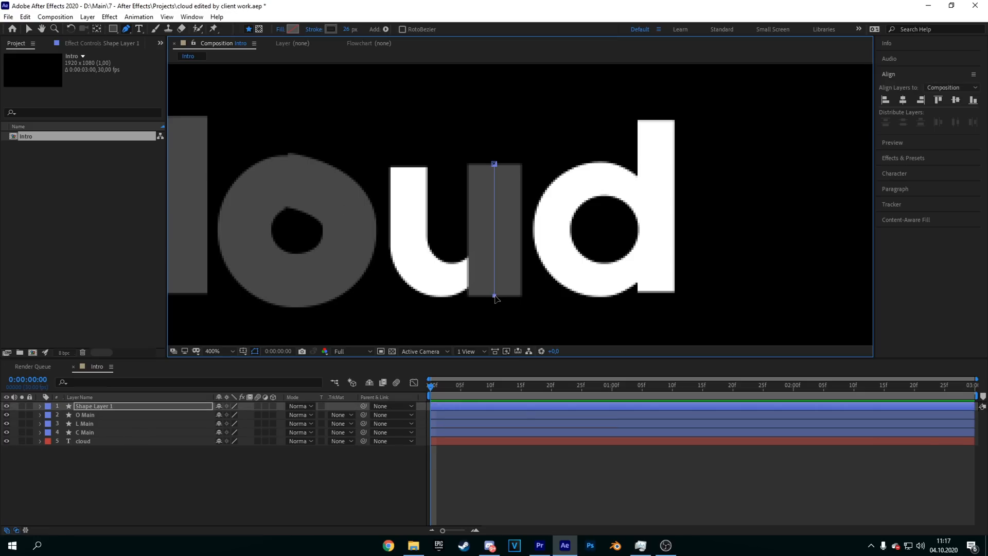
{"action": "left_click_drag", "start_coordinate": [343, 28], "coordinate": [342, 29]}
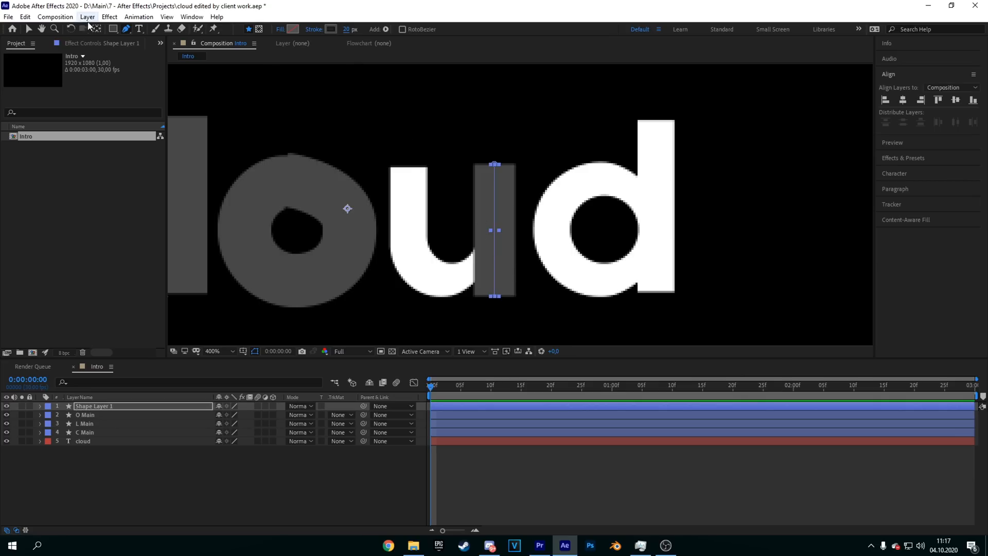
- Switch to the Selection tool and nudge the new stem path slightly right over the u's right stem, then deselect it
{"action": "key", "text": "v"}
{"action": "left_click", "coordinate": [155, 452]}
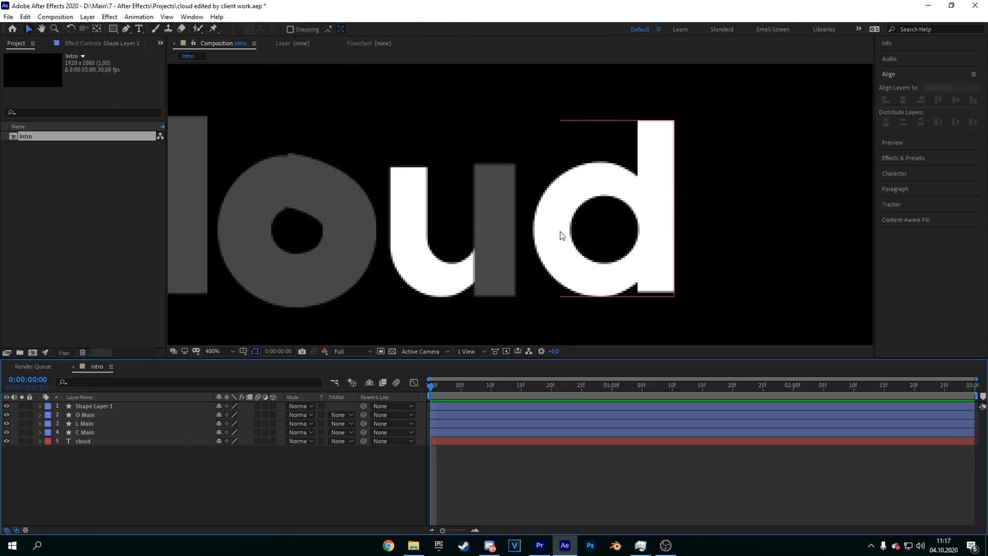
{"action": "left_click", "coordinate": [85, 415]}
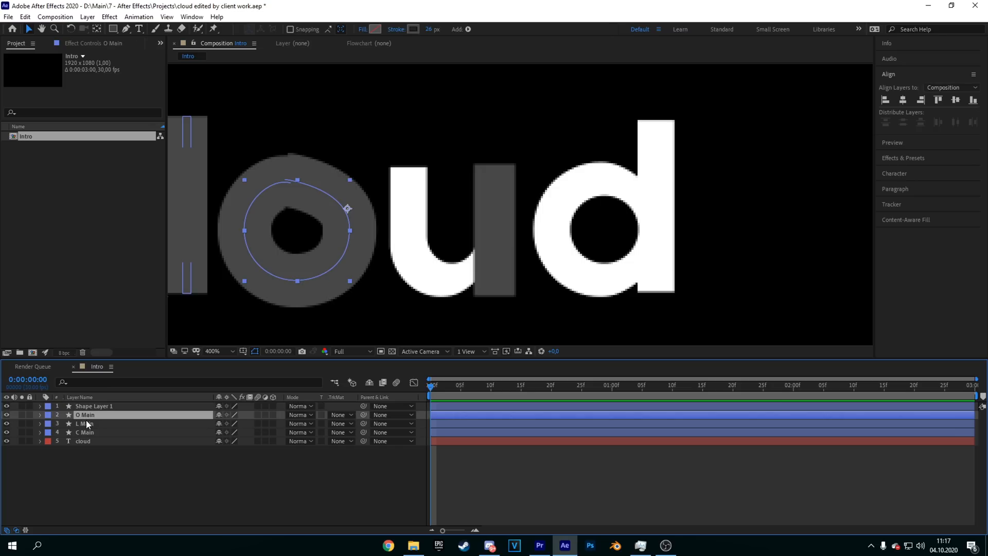
{"action": "left_click", "coordinate": [502, 208]}
{"action": "scroll", "coordinate": [519, 207], "scroll_direction": "up", "scroll_amount": 1}
{"action": "left_click_drag", "start_coordinate": [468, 181], "coordinate": [471, 181]}
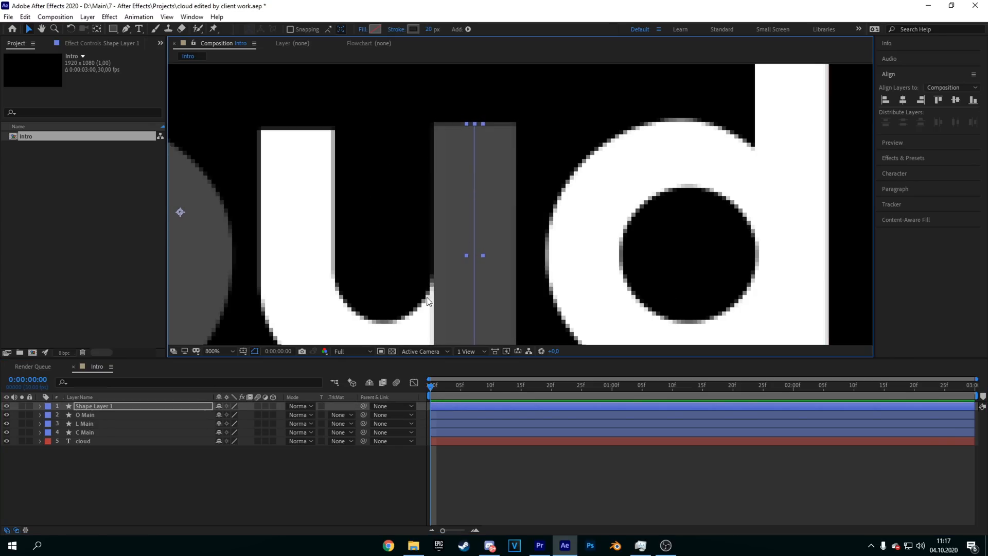
{"action": "scroll", "coordinate": [453, 283], "scroll_direction": "down", "scroll_amount": 2}
{"action": "scroll", "coordinate": [484, 264], "scroll_direction": "up", "scroll_amount": 2}
{"action": "scroll", "coordinate": [479, 264], "scroll_direction": "down", "scroll_amount": 2}
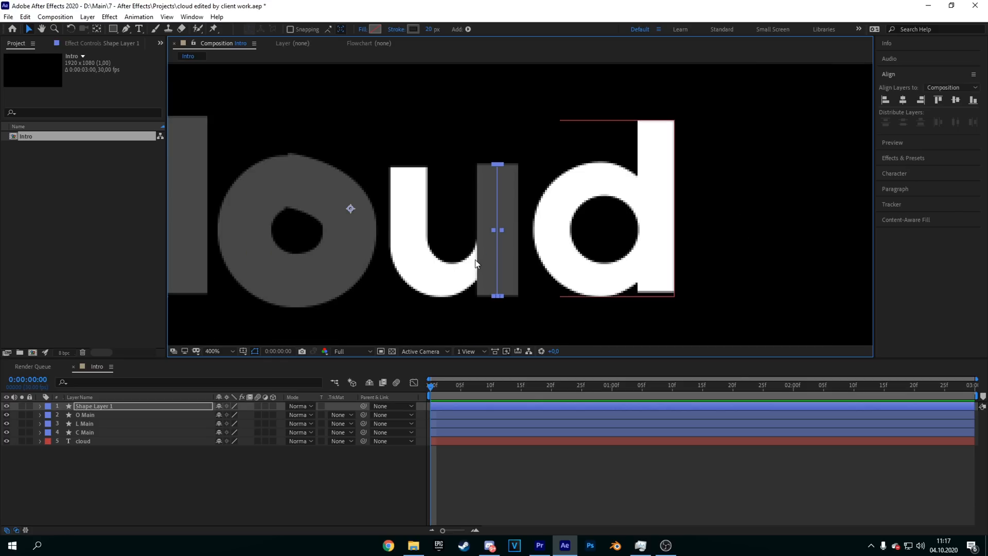
{"action": "left_click", "coordinate": [193, 478]}
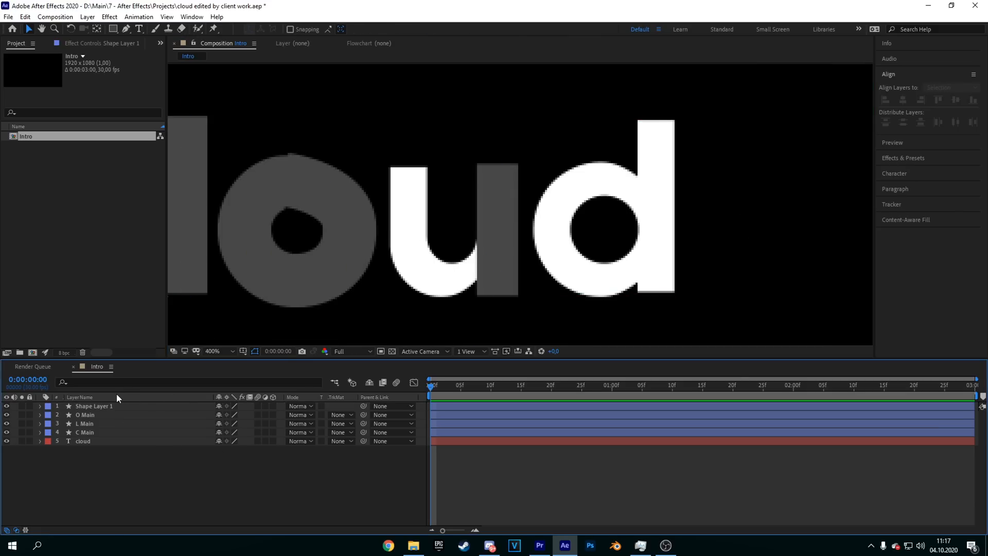
- Rename the shape layer tracing the u's right stem as U Right
{"action": "right_click", "coordinate": [94, 406]}
{"action": "left_click", "coordinate": [221, 388]}
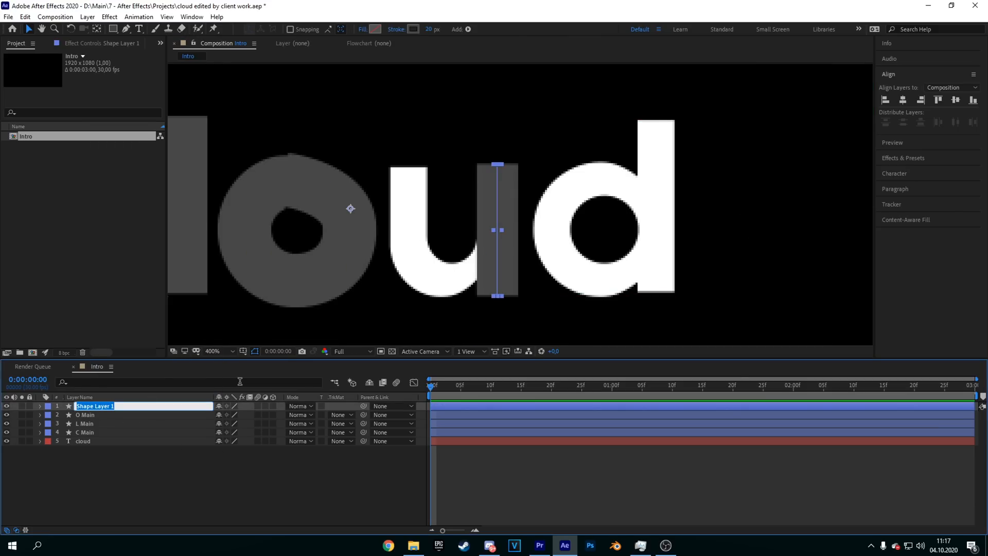
{"action": "type", "text": "U Right"}
{"action": "key", "text": "Return"}
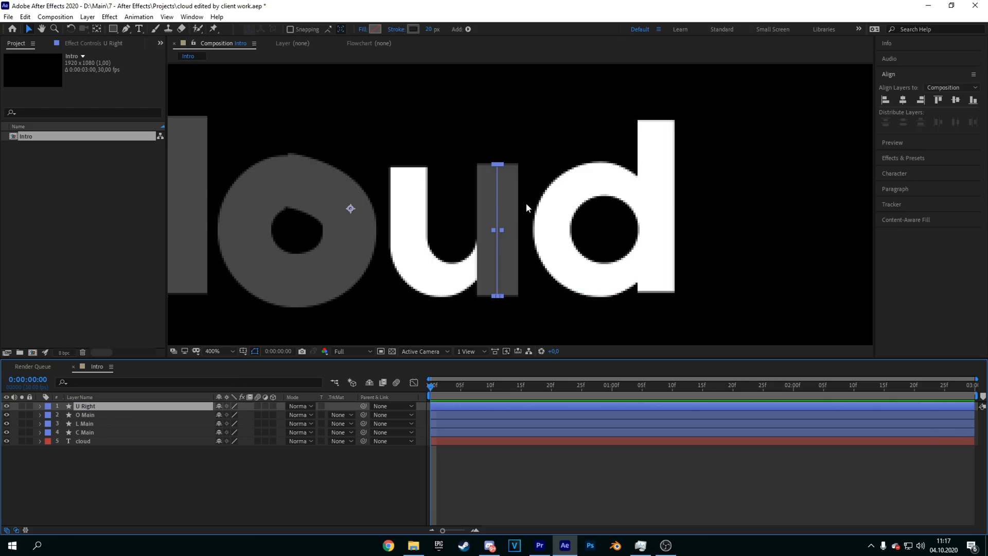
- With nothing selected, start a new pen path running straight down the left stem of the letter u
{"action": "left_click", "coordinate": [618, 314]}
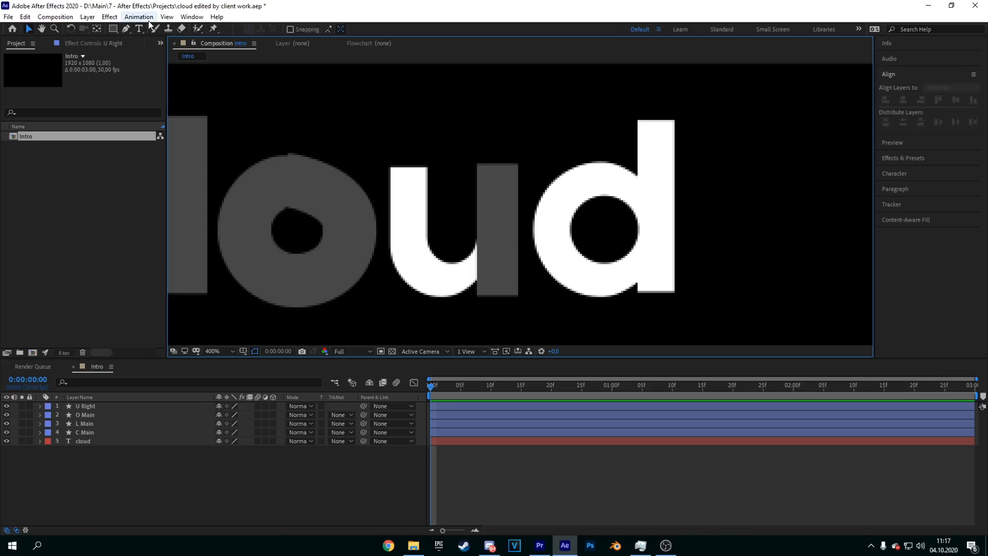
{"action": "left_click", "coordinate": [125, 30]}
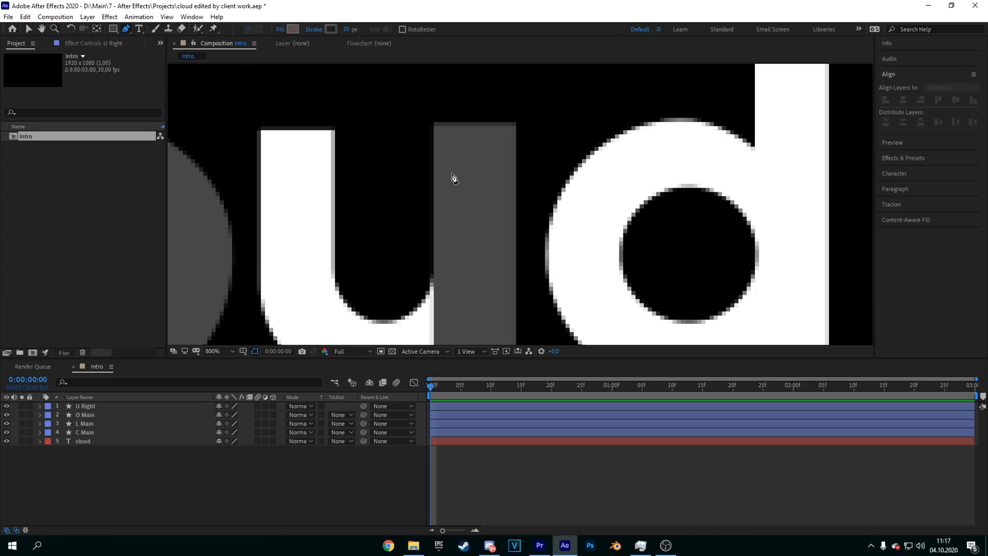
{"action": "scroll", "coordinate": [425, 239], "scroll_direction": "up", "scroll_amount": 1}
{"action": "scroll", "coordinate": [428, 267], "scroll_direction": "down", "scroll_amount": 2}
{"action": "scroll", "coordinate": [466, 258], "scroll_direction": "up", "scroll_amount": 1}
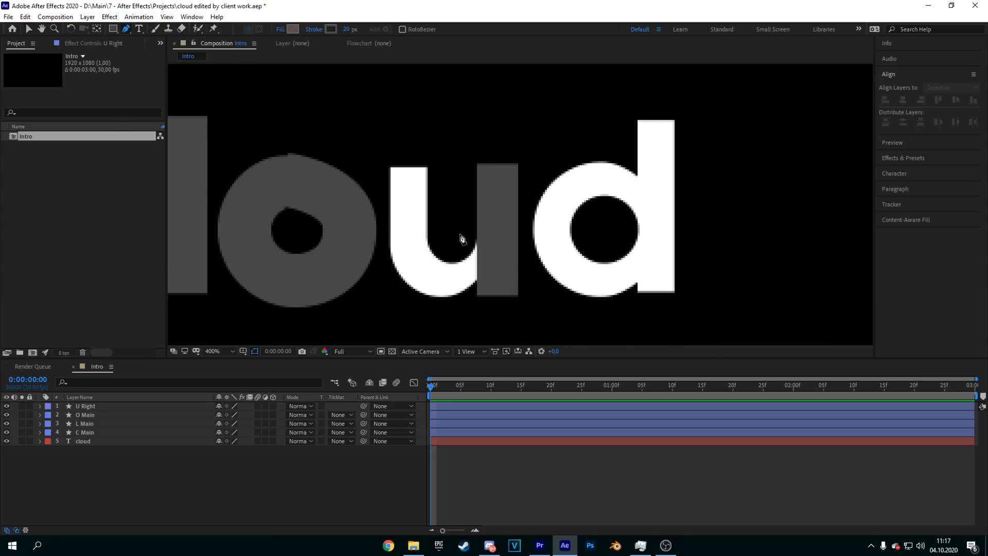
{"action": "left_click", "coordinate": [408, 163]}
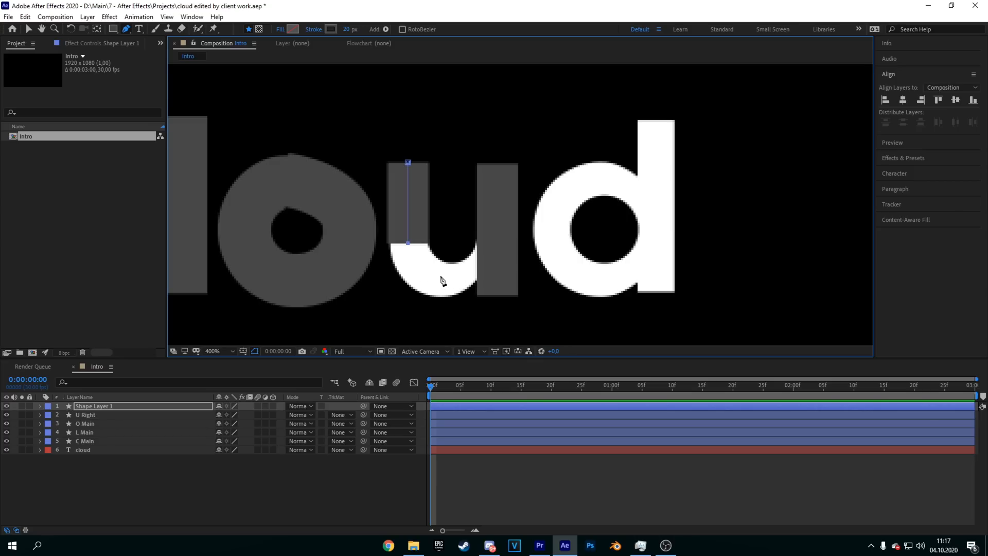
- Continue the u's path with curved points around its base and up into the right stem, redoing misplaced points
{"action": "left_click_drag", "start_coordinate": [436, 276], "coordinate": [471, 269]}
{"action": "left_click_drag", "start_coordinate": [483, 254], "coordinate": [498, 195]}
{"action": "key", "text": "ctrl+z"}
{"action": "key", "text": "ctrl+z"}
{"action": "key", "text": "ctrl+z"}
{"action": "left_click_drag", "start_coordinate": [466, 271], "coordinate": [467, 275]}
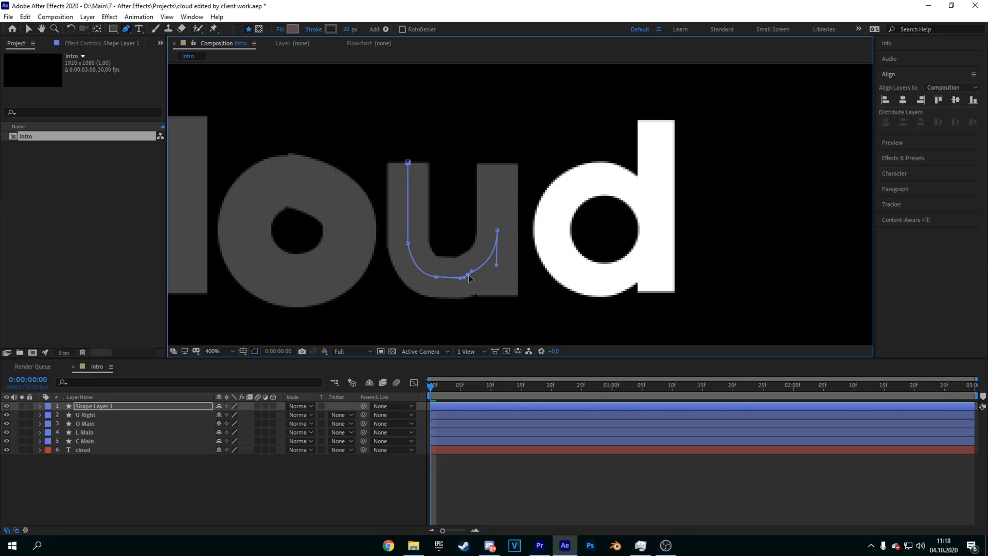
{"action": "left_click_drag", "start_coordinate": [345, 30], "coordinate": [348, 30]}
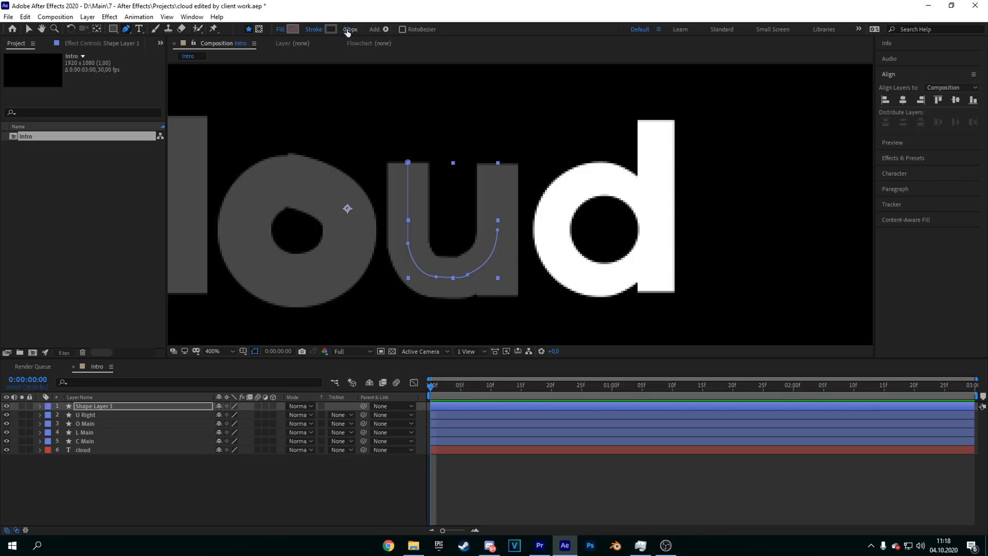
- Switch to the Selection tool and rename the shape layer tracing the u's left stem and base as U Left
{"action": "left_click", "coordinate": [29, 29]}
{"action": "left_click", "coordinate": [566, 144]}
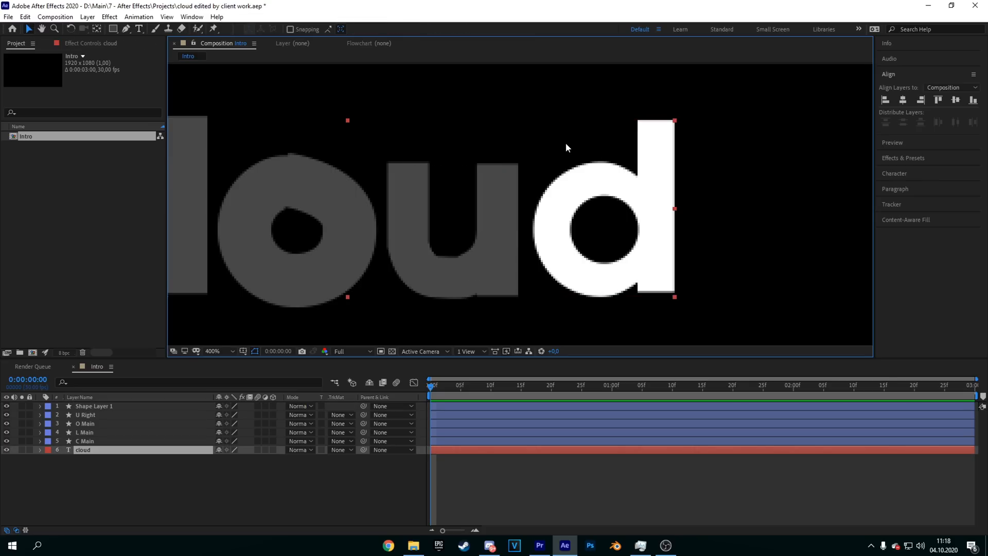
{"action": "left_click", "coordinate": [92, 405]}
{"action": "right_click", "coordinate": [92, 405]}
{"action": "left_click", "coordinate": [134, 385]}
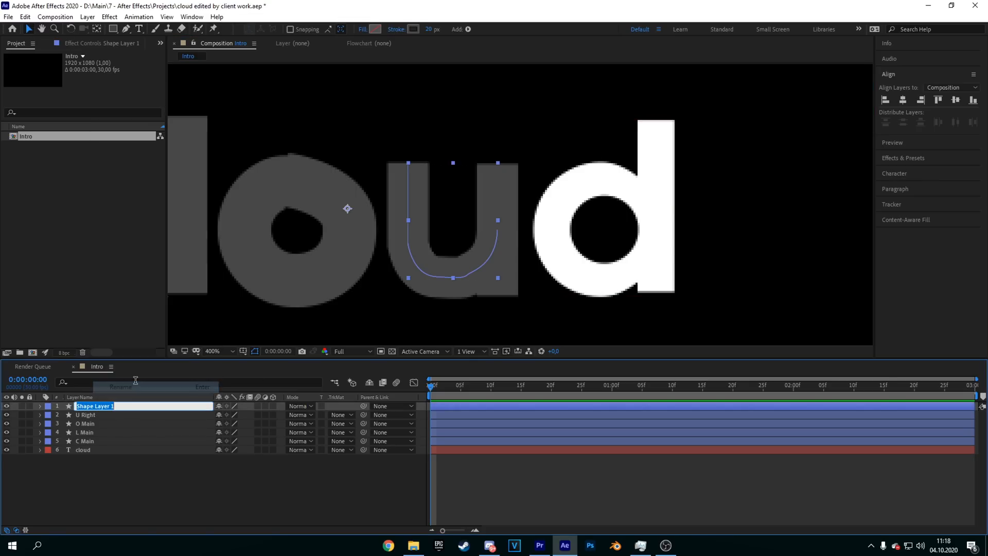
{"action": "type", "text": "U Left"}
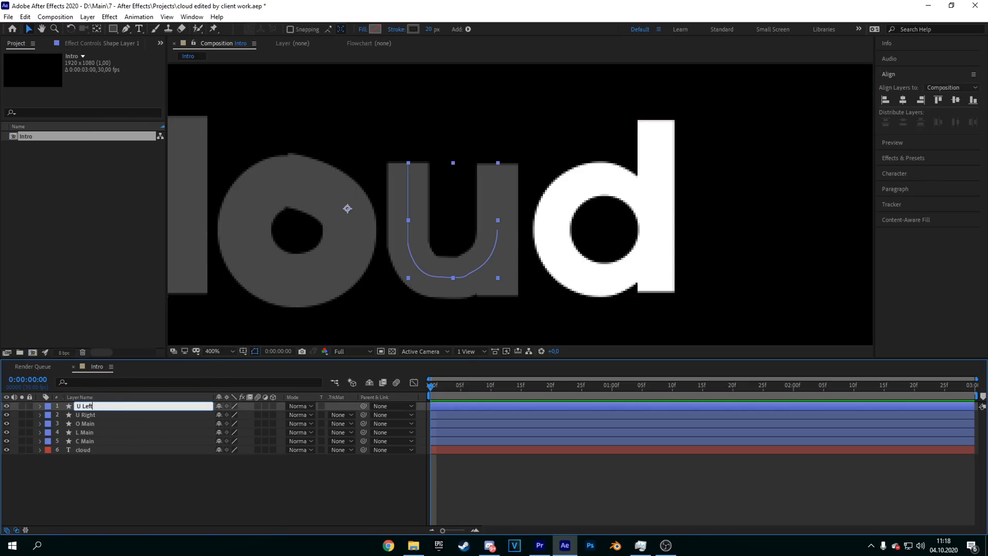
{"action": "key", "text": "Return"}
- Deselect all layers and draw a straight pen path down the full height of the letter d's right stem
{"action": "scroll", "coordinate": [421, 307], "scroll_direction": "down", "scroll_amount": 2}
{"action": "left_click", "coordinate": [471, 253]}
{"action": "scroll", "coordinate": [471, 253], "scroll_direction": "down", "scroll_amount": 2}
{"action": "scroll", "coordinate": [499, 263], "scroll_direction": "up", "scroll_amount": 2}
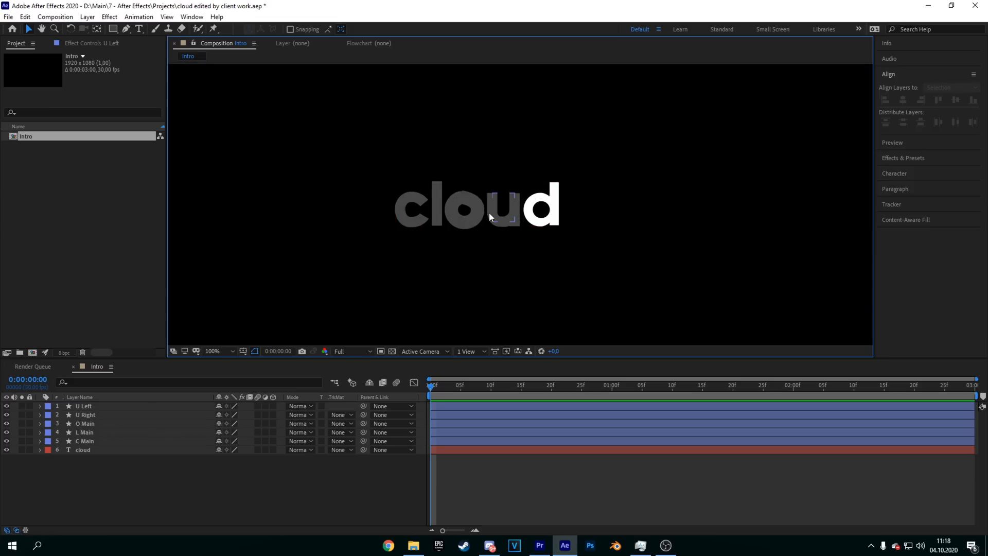
{"action": "scroll", "coordinate": [677, 199], "scroll_direction": "up", "scroll_amount": 4}
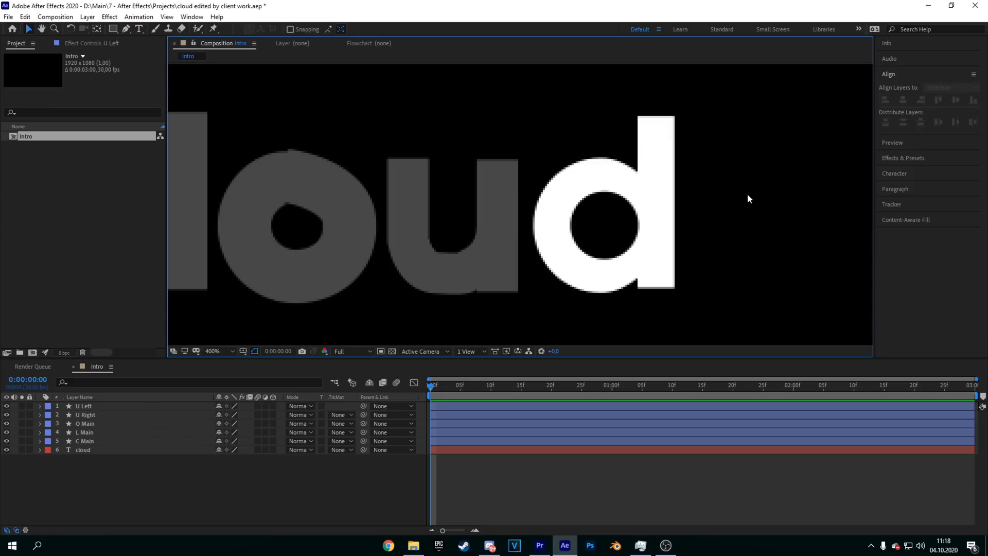
{"action": "scroll", "coordinate": [813, 255], "scroll_direction": "up", "scroll_amount": 2}
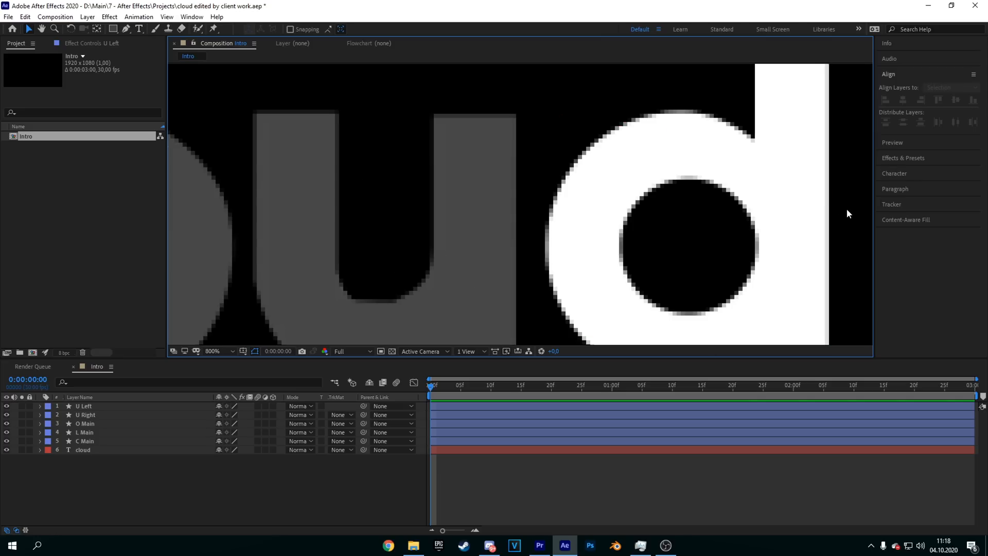
{"action": "left_click_drag", "start_coordinate": [847, 208], "coordinate": [778, 181]}
{"action": "scroll", "coordinate": [779, 178], "scroll_direction": "down", "scroll_amount": 3}
{"action": "scroll", "coordinate": [701, 198], "scroll_direction": "up", "scroll_amount": 3}
{"action": "scroll", "coordinate": [702, 197], "scroll_direction": "down", "scroll_amount": 1}
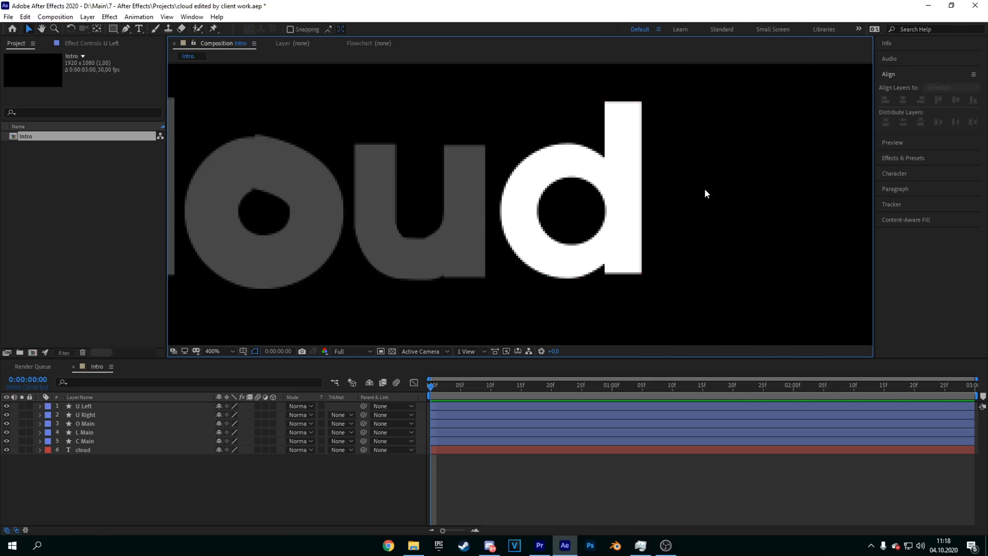
{"action": "left_click_drag", "start_coordinate": [703, 190], "coordinate": [662, 187]}
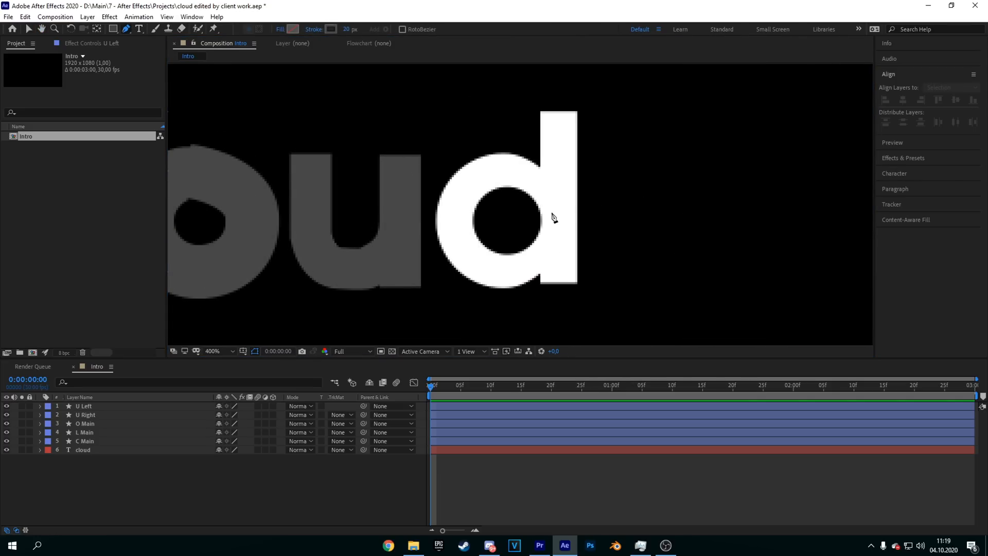
{"action": "scroll", "coordinate": [553, 218], "scroll_direction": "up", "scroll_amount": 2}
{"action": "scroll", "coordinate": [576, 207], "scroll_direction": "down", "scroll_amount": 2}
{"action": "left_click", "coordinate": [558, 111]}
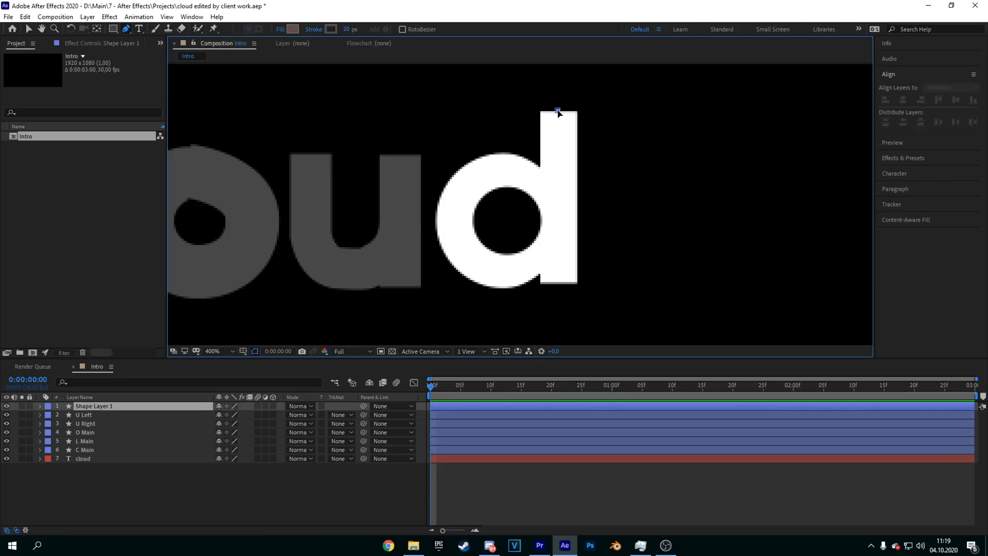
{"action": "left_click", "coordinate": [557, 285]}
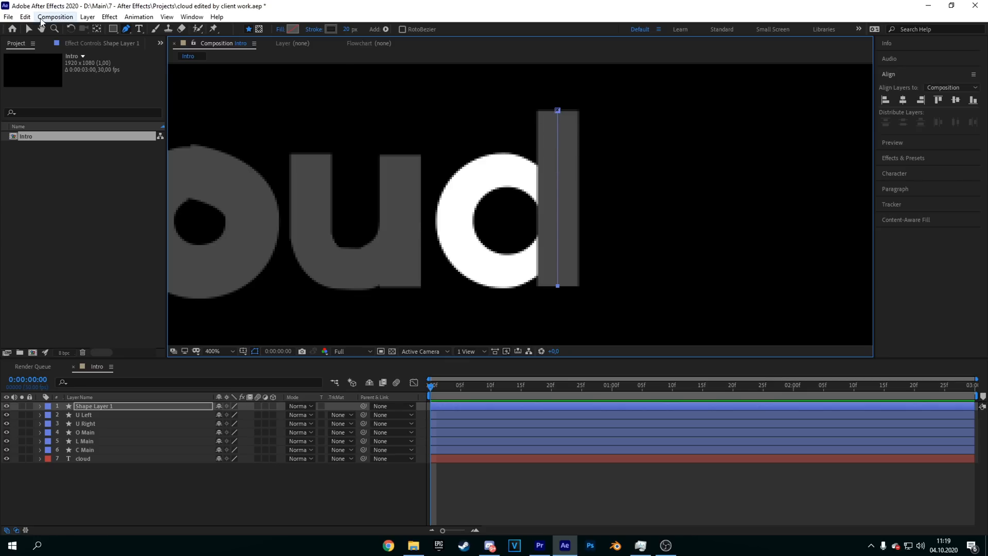
- Move the d's stem path slightly right and up with the Selection tool
{"action": "key", "text": "v"}
{"action": "left_click", "coordinate": [557, 143]}
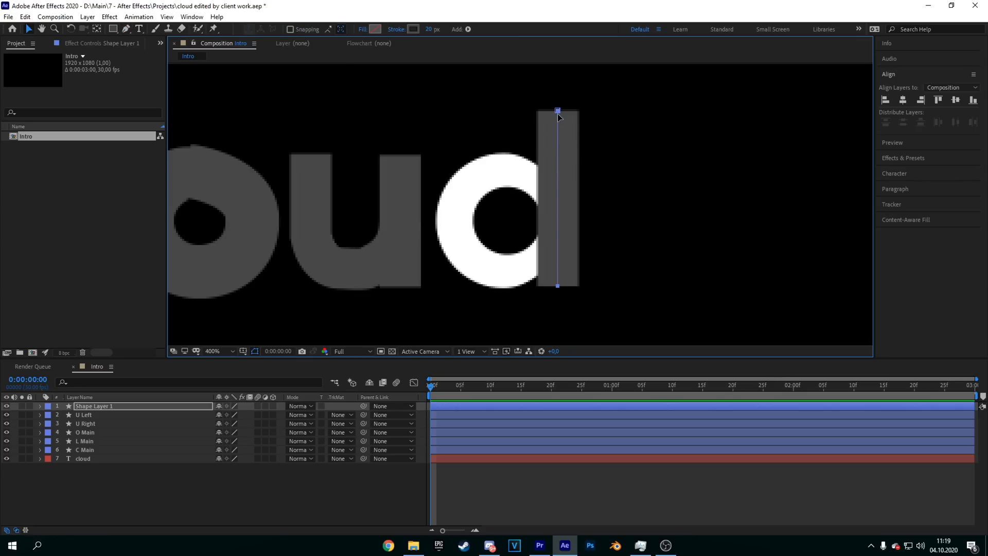
{"action": "left_click_drag", "start_coordinate": [557, 110], "coordinate": [560, 110]}
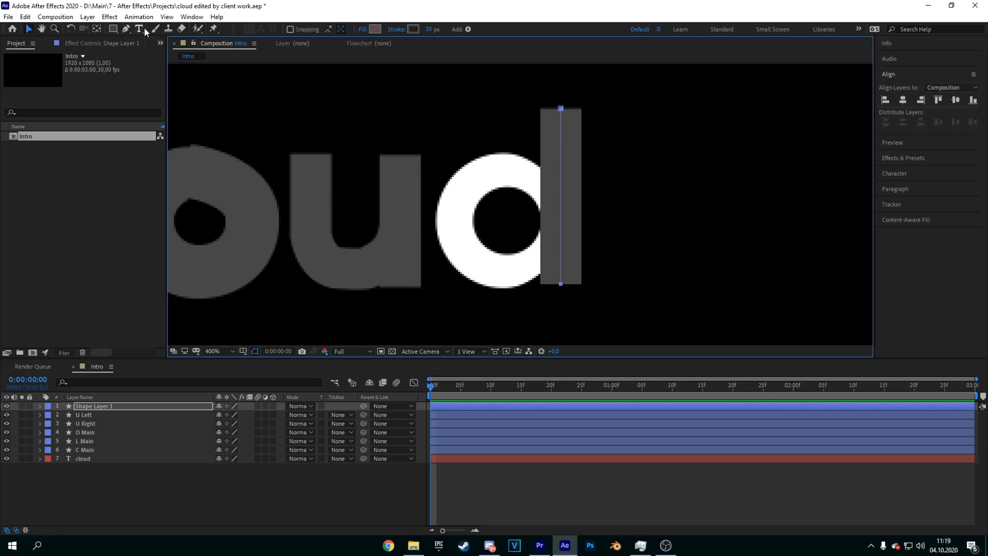
- Switch to the Pen tool and rename the shape layer tracing the d's stem as D Right
{"action": "key", "text": "g"}
{"action": "right_click", "coordinate": [104, 406]}
{"action": "left_click", "coordinate": [133, 386]}
{"action": "type", "text": "D Right"}
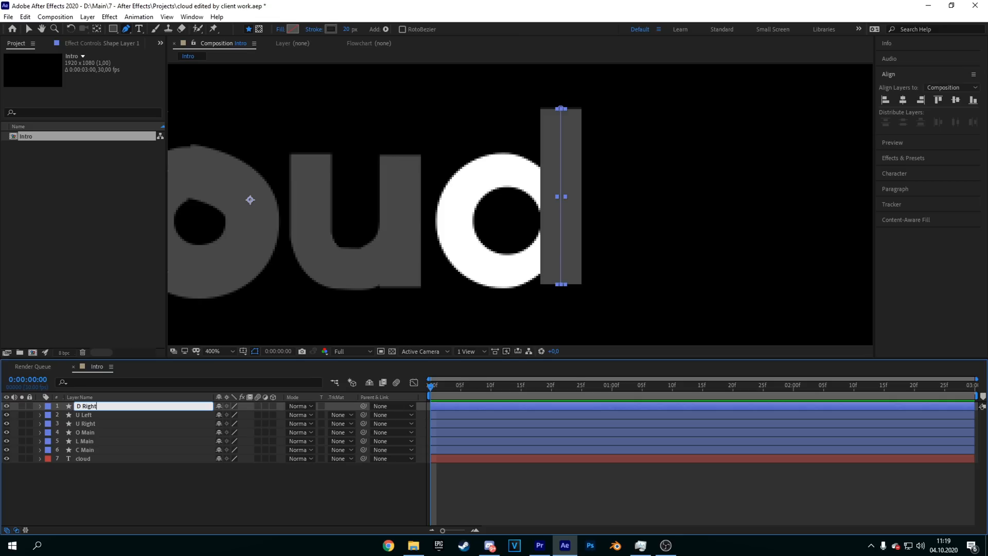
{"action": "key", "text": "Return"}
- Start a new pen path inside the d's right stem and curve it over the top of the bowl, repositioning the start point
{"action": "left_click", "coordinate": [568, 175]}
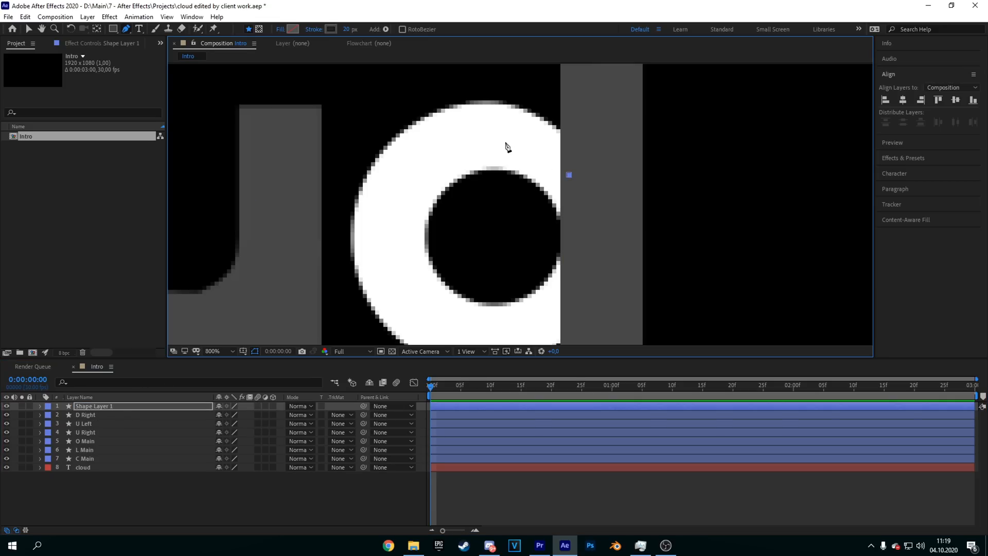
{"action": "left_click_drag", "start_coordinate": [479, 140], "coordinate": [426, 139]}
{"action": "key", "text": "ctrl+z"}
{"action": "left_click", "coordinate": [604, 202]}
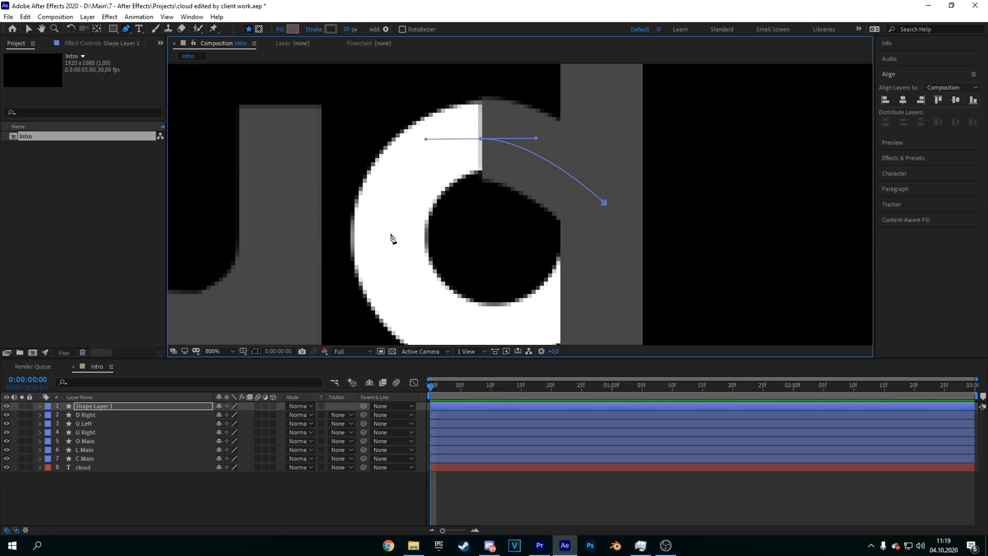
- Continue the d's bowl path with curved points at its left side and base, ending inside the right stem
{"action": "left_click_drag", "start_coordinate": [390, 235], "coordinate": [391, 276]}
{"action": "scroll", "coordinate": [525, 216], "scroll_direction": "down", "scroll_amount": 6}
{"action": "scroll", "coordinate": [510, 175], "scroll_direction": "up", "scroll_amount": 6}
{"action": "left_click_drag", "start_coordinate": [507, 194], "coordinate": [571, 190]}
{"action": "left_click_drag", "start_coordinate": [625, 114], "coordinate": [622, 97]}
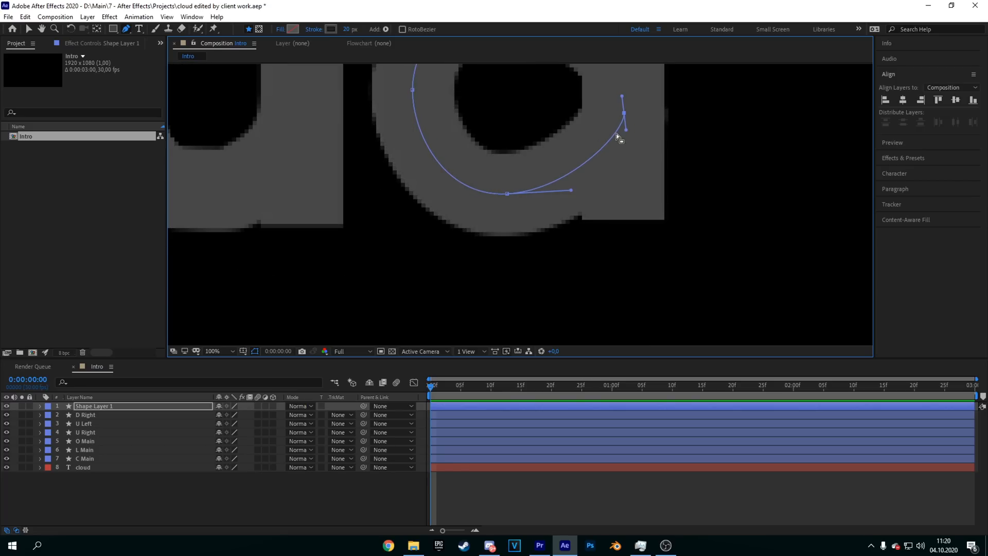
- Switch to the Selection tool and rename the shape layer tracing the d's bowl as D Left
{"action": "scroll", "coordinate": [616, 134], "scroll_direction": "down", "scroll_amount": 6}
{"action": "scroll", "coordinate": [592, 154], "scroll_direction": "up", "scroll_amount": 4}
{"action": "scroll", "coordinate": [363, 293], "scroll_direction": "up", "scroll_amount": 2}
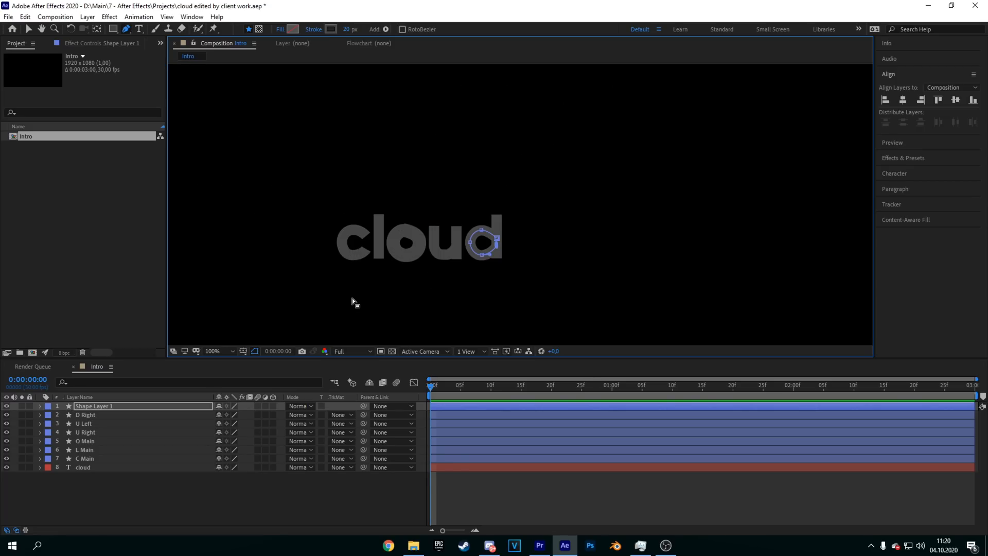
{"action": "left_click", "coordinate": [30, 31]}
{"action": "right_click", "coordinate": [103, 407]}
{"action": "left_click", "coordinate": [157, 400]}
{"action": "type", "text": "D"}
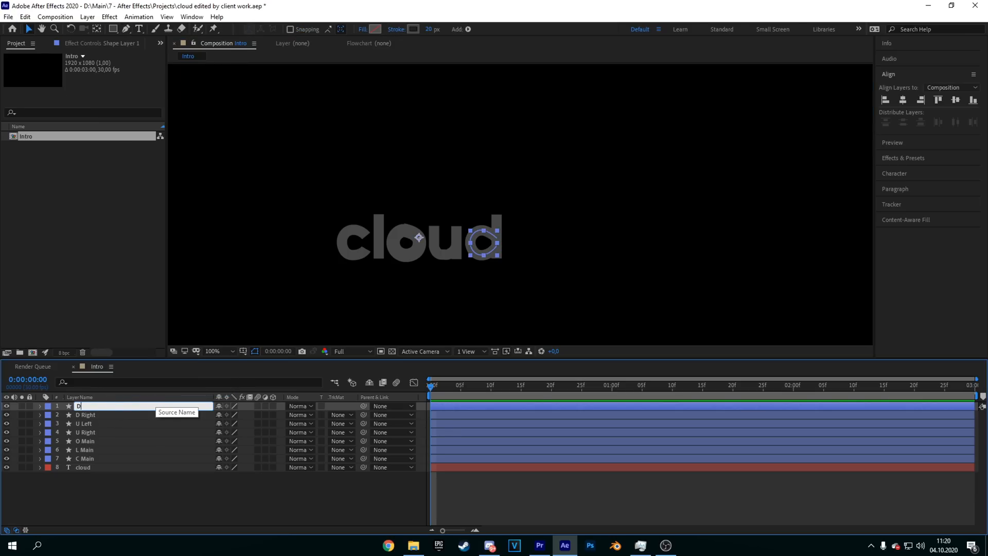
{"action": "type", "text": " Left"}
{"action": "key", "text": "Return"}
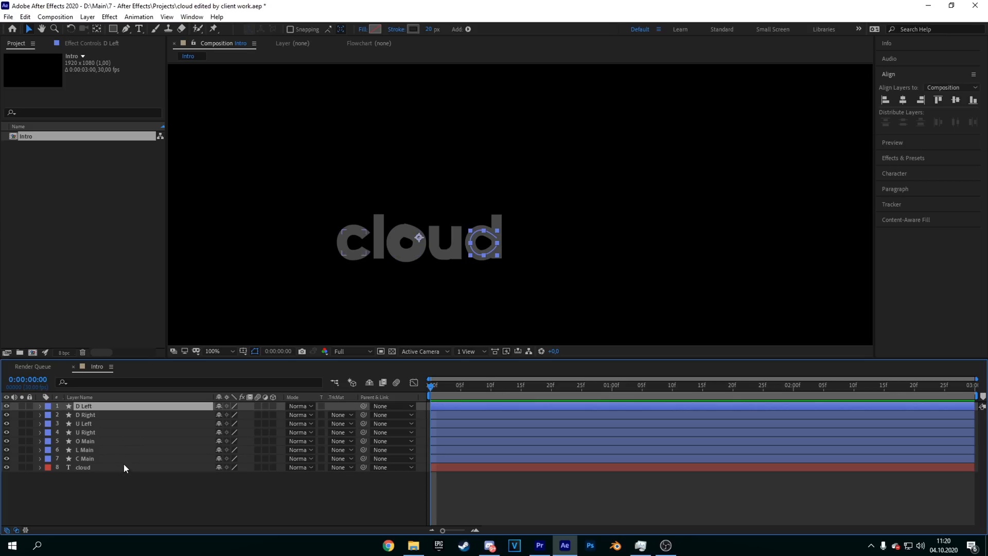
- Add Trim Paths to the C Main layer and expand its properties
{"action": "left_click", "coordinate": [567, 220]}
{"action": "scroll", "coordinate": [557, 239], "scroll_direction": "down", "scroll_amount": 6}
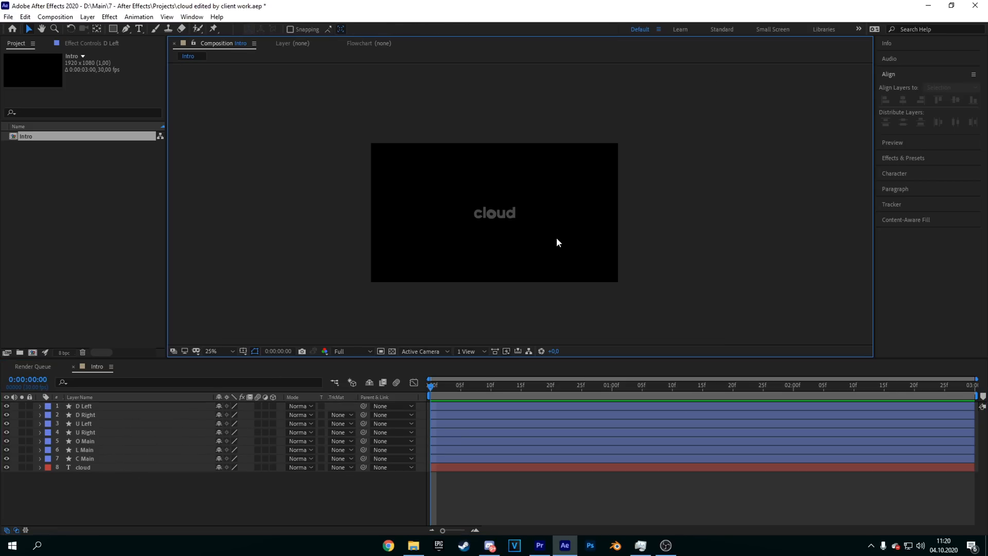
{"action": "scroll", "coordinate": [551, 222], "scroll_direction": "up", "scroll_amount": 4}
{"action": "scroll", "coordinate": [419, 250], "scroll_direction": "up", "scroll_amount": 3}
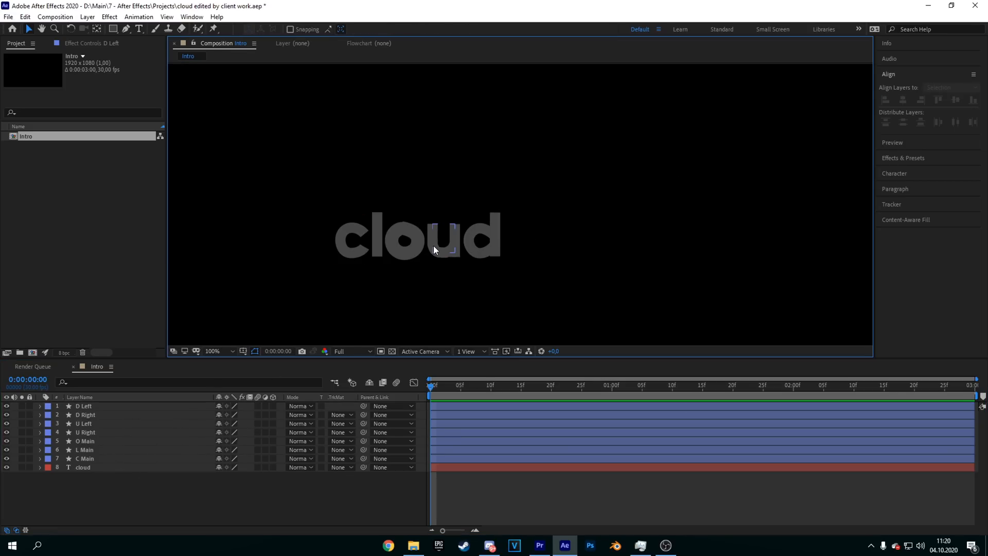
{"action": "left_click_drag", "start_coordinate": [595, 255], "coordinate": [668, 218]}
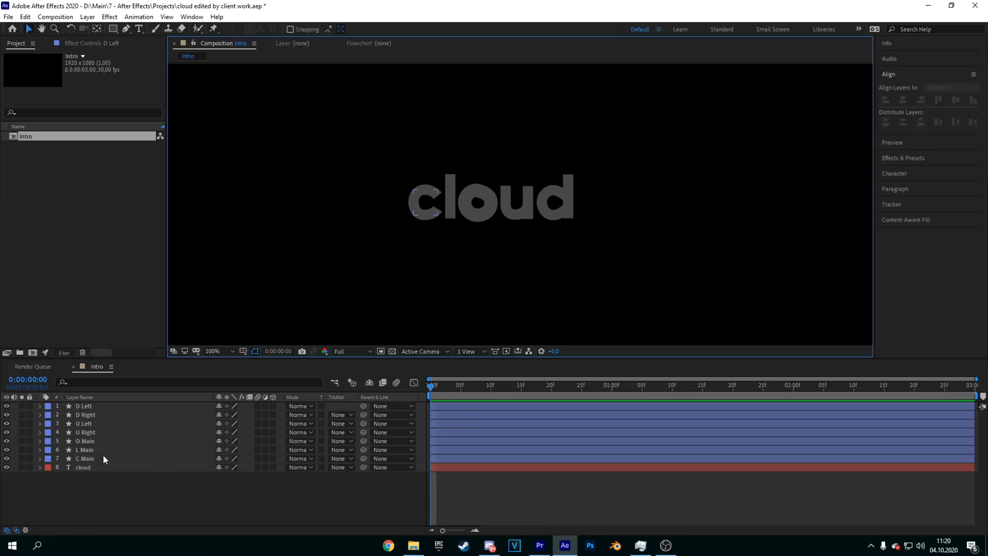
{"action": "left_click", "coordinate": [39, 458]}
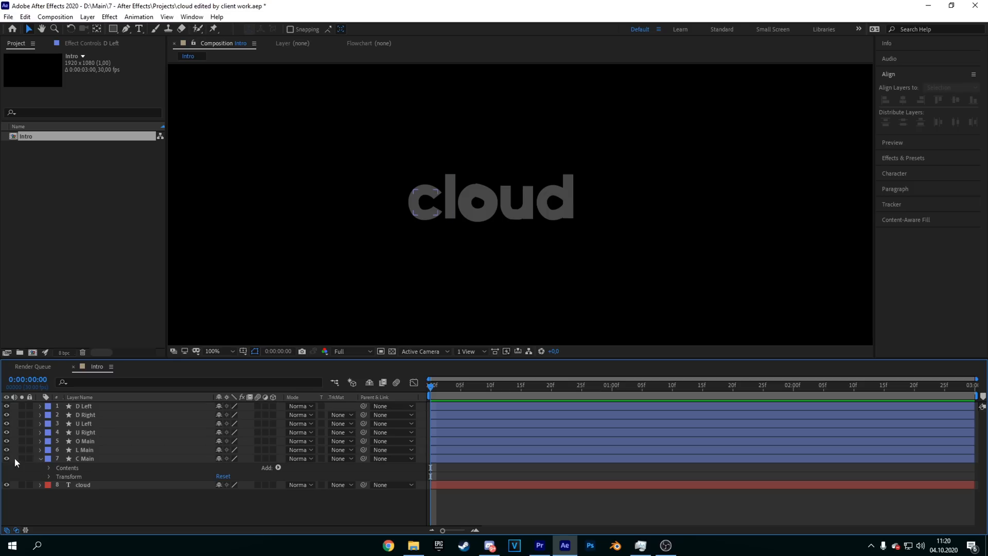
{"action": "scroll", "coordinate": [427, 195], "scroll_direction": "up", "scroll_amount": 2}
{"action": "scroll", "coordinate": [409, 203], "scroll_direction": "down", "scroll_amount": 2}
{"action": "scroll", "coordinate": [340, 206], "scroll_direction": "up", "scroll_amount": 1}
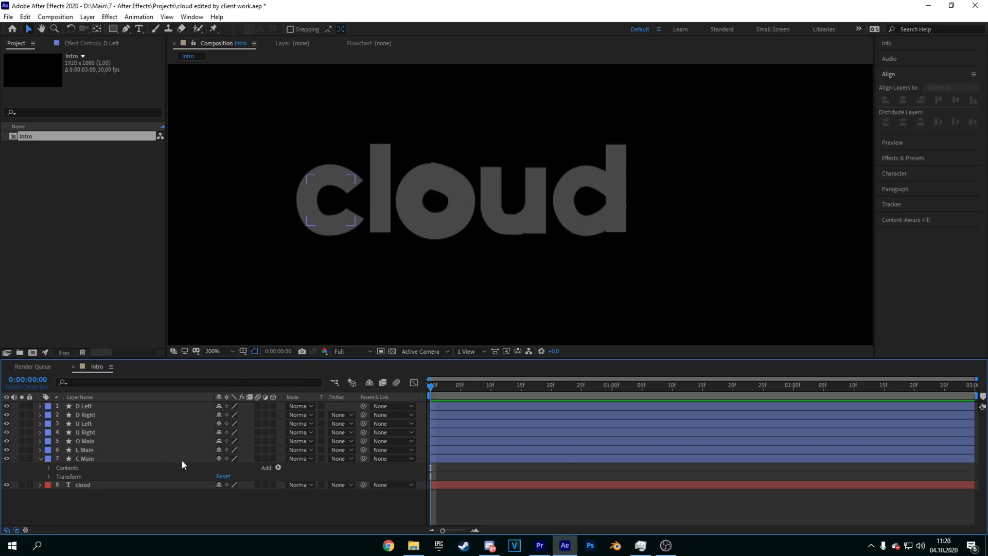
{"action": "left_click", "coordinate": [277, 469]}
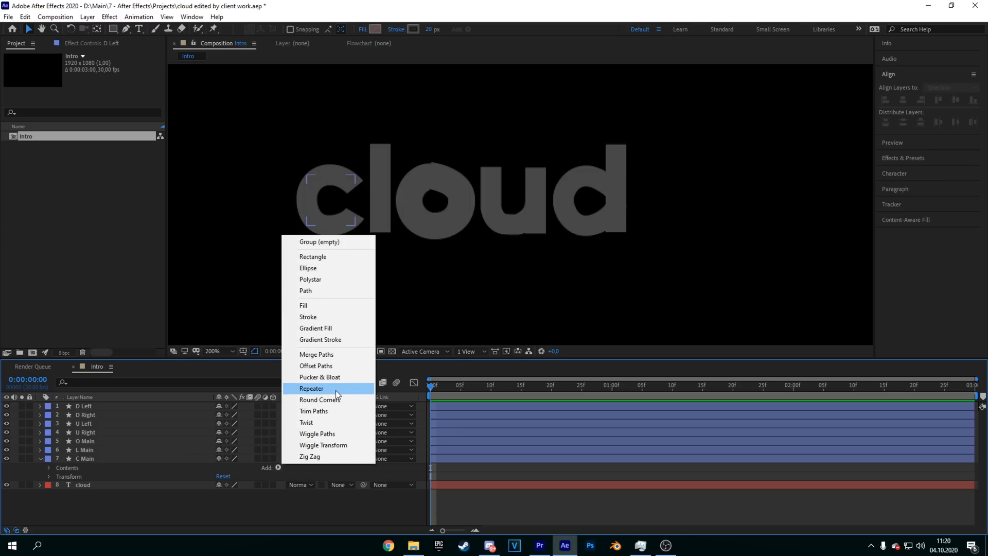
{"action": "left_click", "coordinate": [323, 411]}
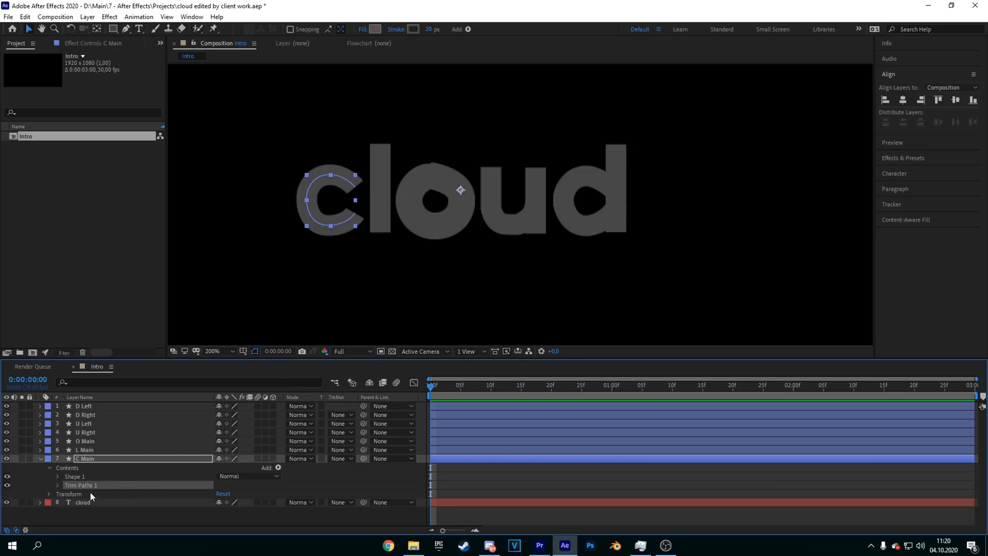
{"action": "left_click", "coordinate": [57, 485]}
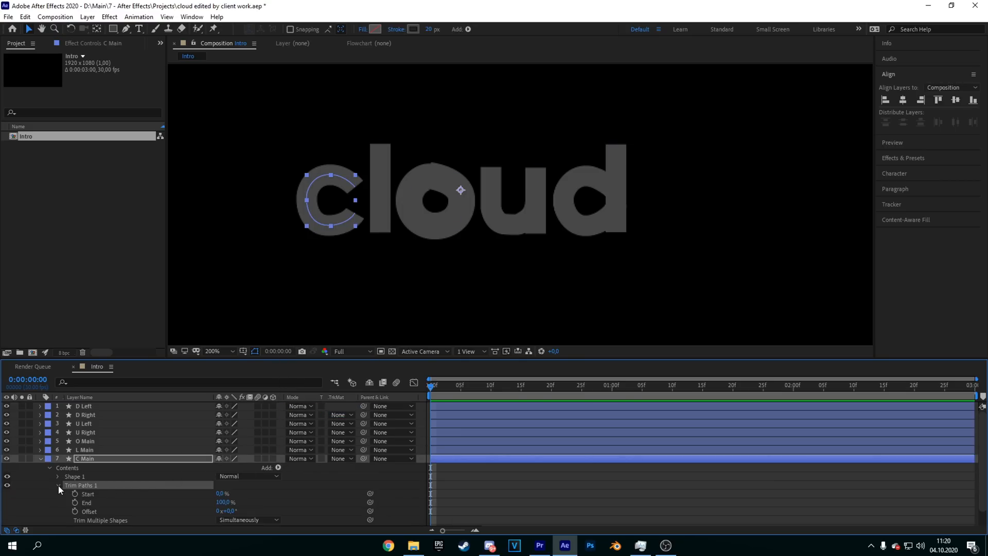
{"action": "scroll", "coordinate": [67, 476], "scroll_direction": "down", "scroll_amount": 1}
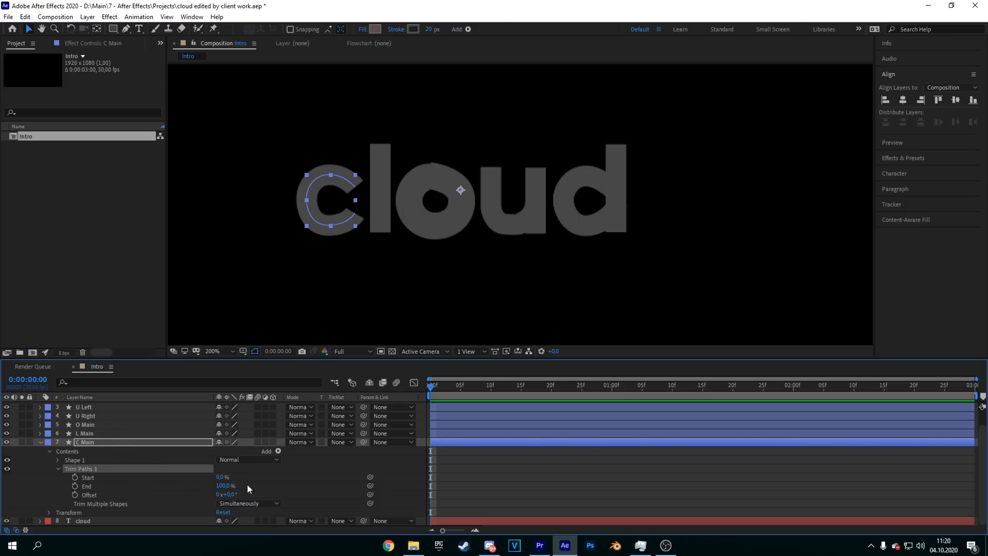
- Keyframe C Main's Trim Paths End at 100% and move that keyframe to the 1-second mark
{"action": "left_click", "coordinate": [74, 486]}
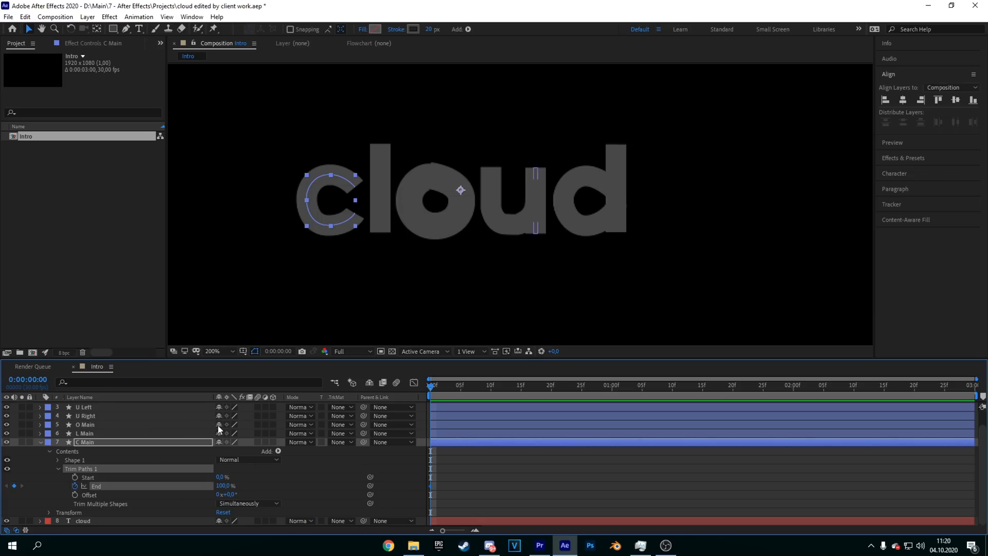
{"action": "left_click_drag", "start_coordinate": [443, 496], "coordinate": [623, 462]}
{"action": "left_click", "coordinate": [615, 390]}
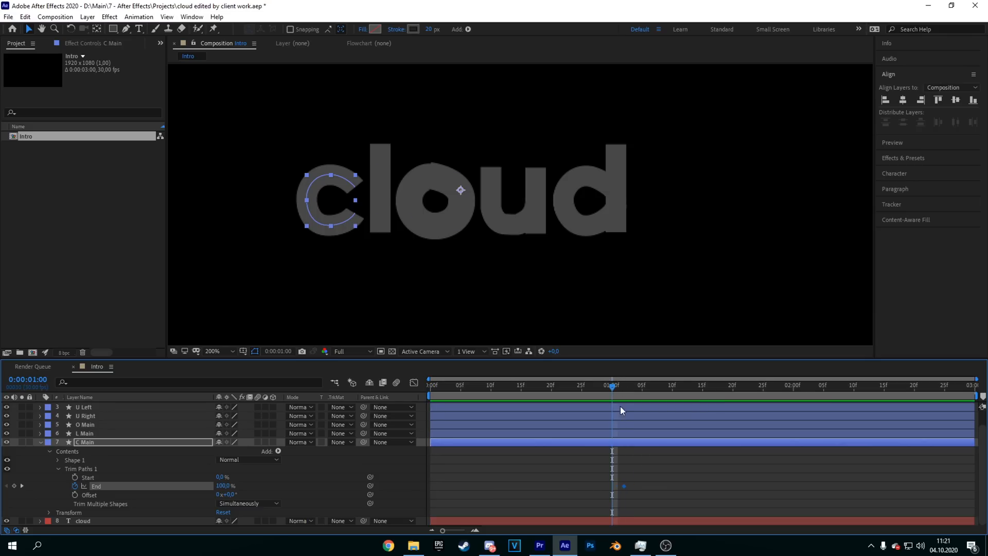
{"action": "left_click_drag", "start_coordinate": [623, 486], "coordinate": [613, 483]}
- Set C Main's Trim Paths End to 0% at the start of the timeline and scrub the first frames
{"action": "left_click_drag", "start_coordinate": [611, 387], "coordinate": [402, 380]}
{"action": "left_click", "coordinate": [228, 485]}
{"action": "type", "text": "00"}
{"action": "key", "text": "Return"}
{"action": "left_click", "coordinate": [440, 386]}
{"action": "left_click_drag", "start_coordinate": [441, 384], "coordinate": [396, 362]}
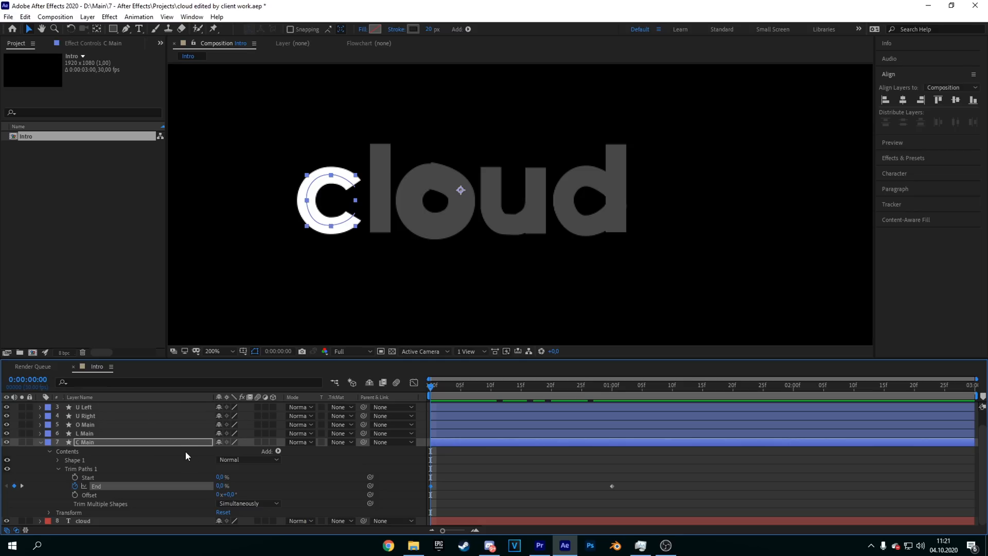
- Select both of C Main's Trim Paths End keyframes and apply Easy Ease to them
{"action": "left_click_drag", "start_coordinate": [593, 502], "coordinate": [406, 460]}
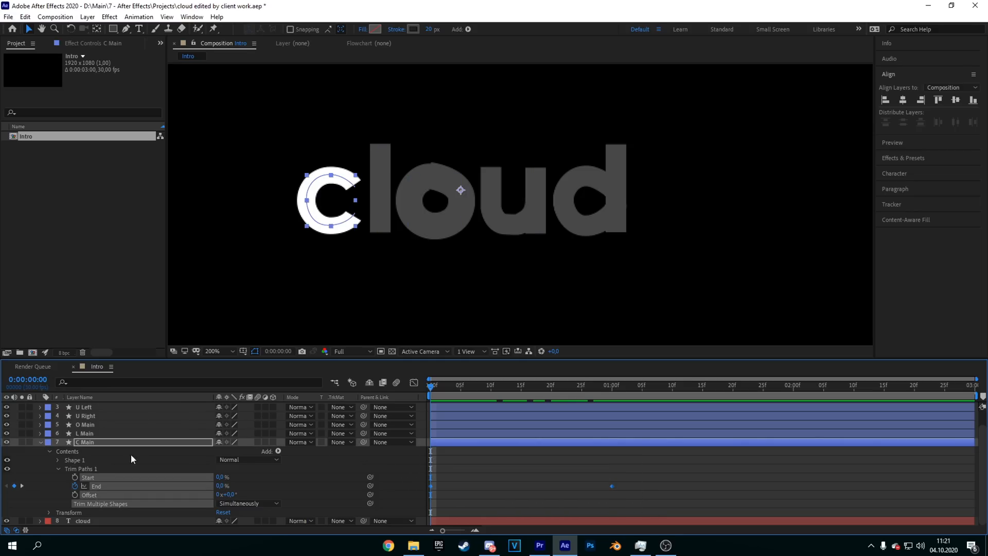
{"action": "left_click", "coordinate": [521, 496]}
{"action": "left_click_drag", "start_coordinate": [656, 496], "coordinate": [421, 468]}
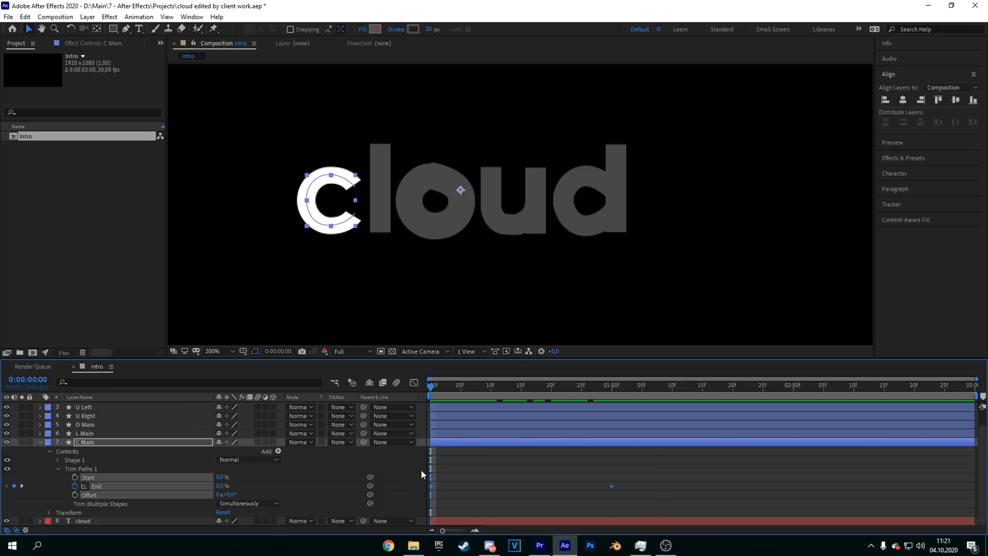
{"action": "left_click_drag", "start_coordinate": [640, 499], "coordinate": [402, 464]}
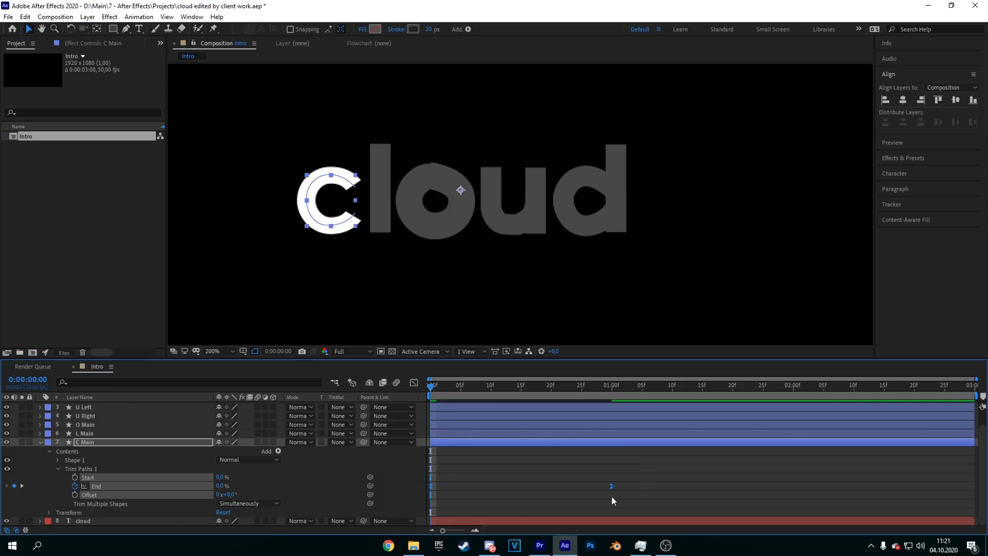
- Examine the speed graph of C Main's End keyframes and scrub through the letter's eased drawing motion
{"action": "left_click", "coordinate": [414, 382]}
{"action": "left_click", "coordinate": [447, 471]}
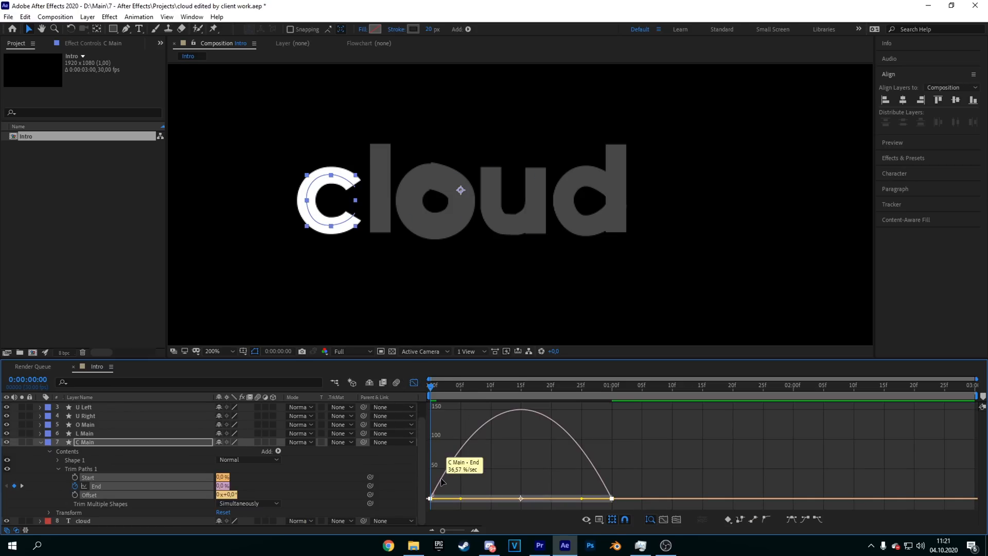
{"action": "right_click", "coordinate": [533, 453]}
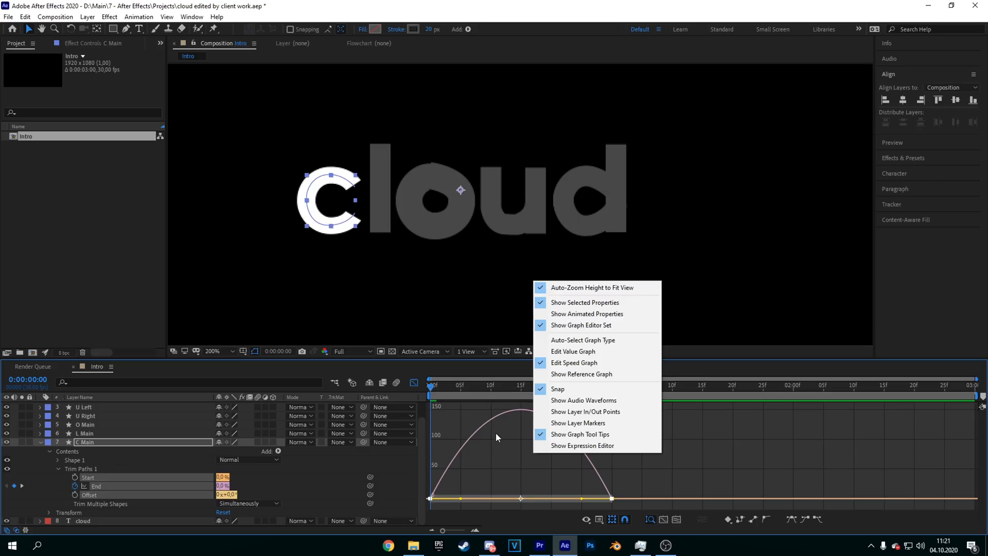
{"action": "left_click", "coordinate": [414, 383]}
{"action": "left_click", "coordinate": [622, 489]}
{"action": "left_click_drag", "start_coordinate": [663, 497], "coordinate": [434, 472]}
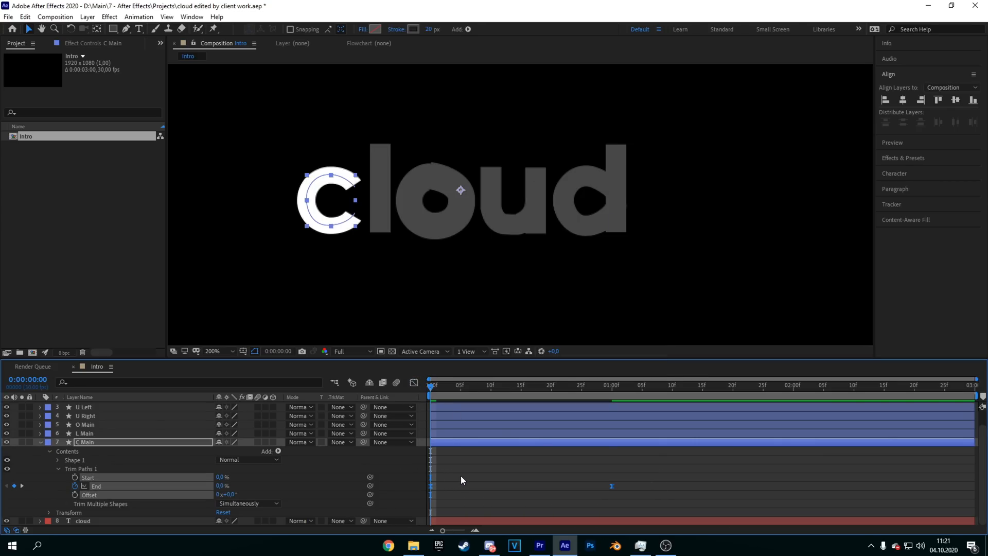
{"action": "right_click", "coordinate": [613, 483]}
{"action": "left_click", "coordinate": [613, 492]}
{"action": "left_click_drag", "start_coordinate": [624, 491], "coordinate": [424, 470]}
{"action": "left_click_drag", "start_coordinate": [646, 506], "coordinate": [419, 464]}
{"action": "left_click", "coordinate": [485, 394]}
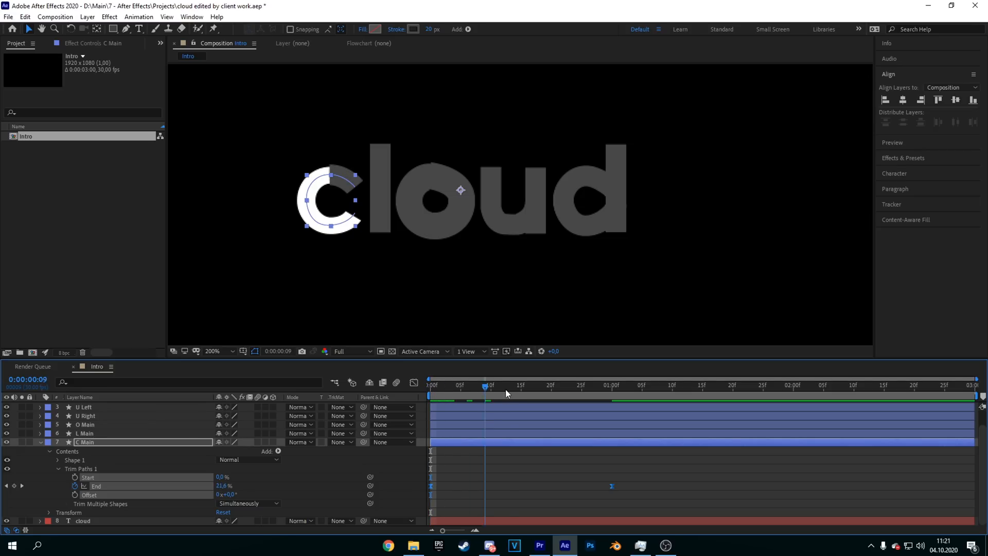
{"action": "left_click", "coordinate": [507, 394]}
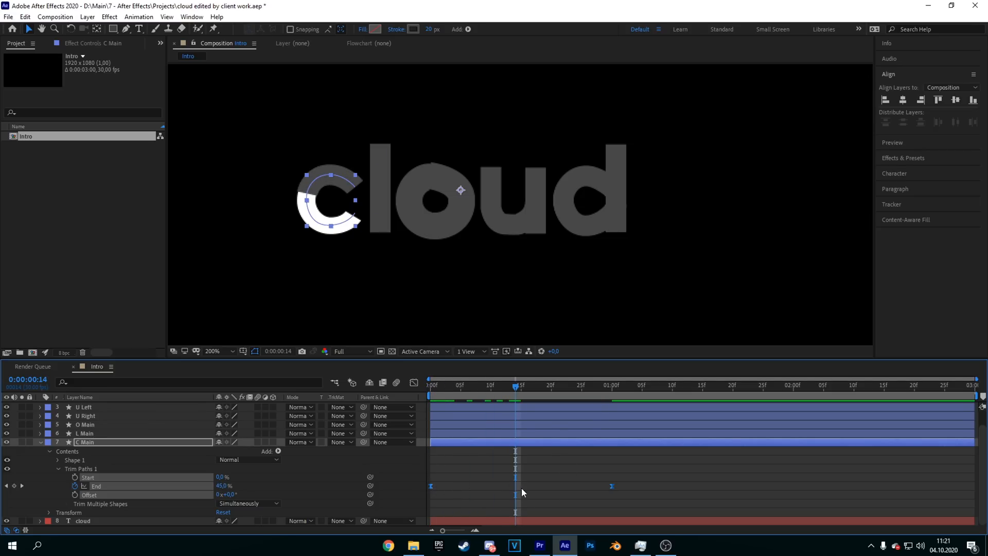
- Open the Graph Editor for C Main's trim animation and select the End keyframes on the speed graph
{"action": "left_click", "coordinate": [414, 382]}
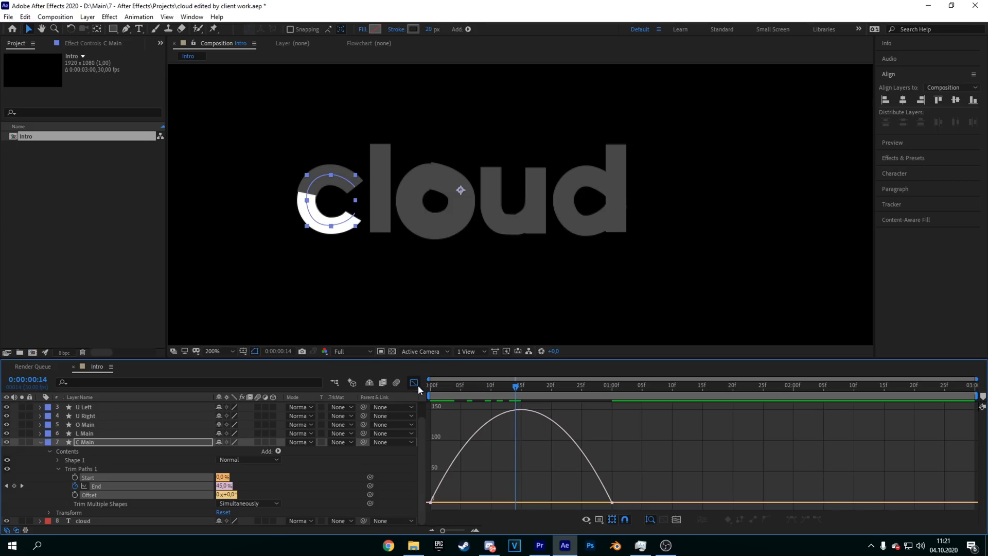
{"action": "right_click", "coordinate": [505, 443]}
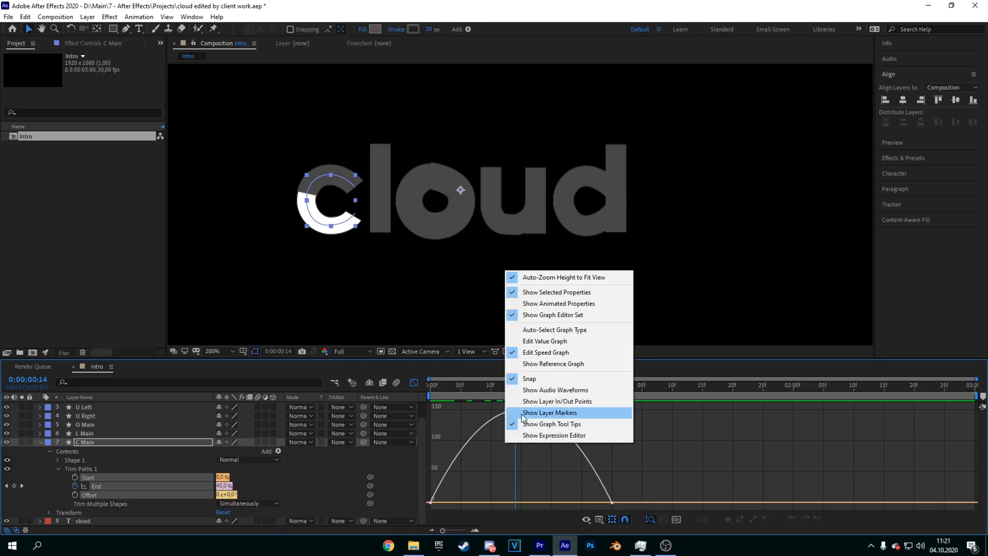
{"action": "left_click", "coordinate": [452, 464]}
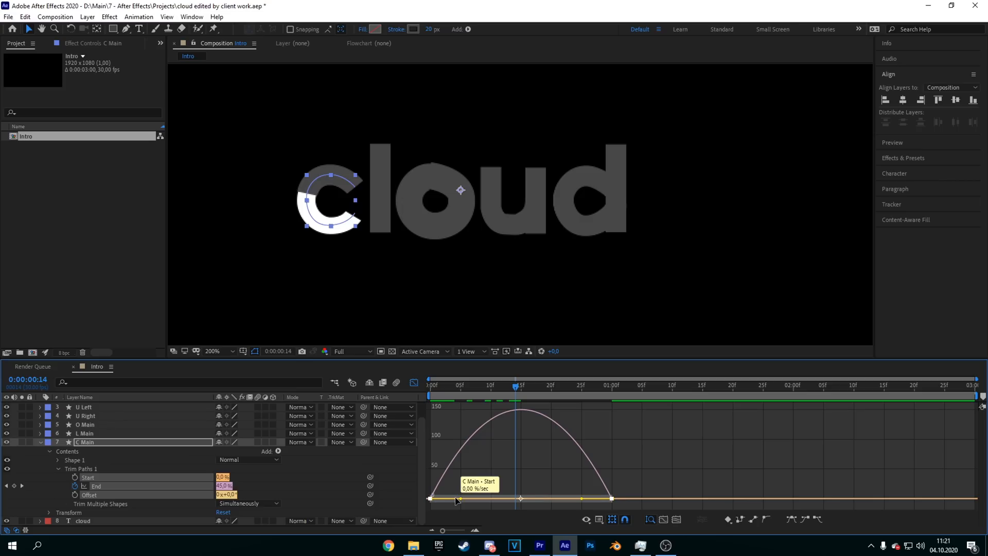
{"action": "mouse_move", "coordinate": [460, 498]}
{"action": "left_mouse_down"}
{"action": "mouse_move", "coordinate": [447, 498]}
{"action": "mouse_move", "coordinate": [474, 490]}
{"action": "left_mouse_up"}
{"action": "left_click_drag", "start_coordinate": [581, 501], "coordinate": [561, 502]}
{"action": "left_click_drag", "start_coordinate": [430, 496], "coordinate": [430, 501]}
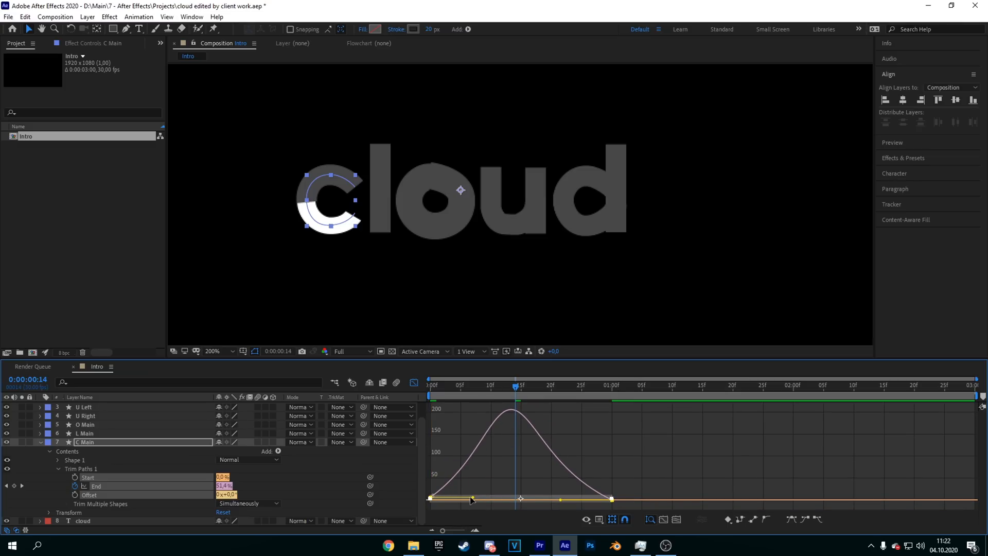
{"action": "key", "text": "ctrl+z"}
{"action": "key", "text": "ctrl+z"}
{"action": "key", "text": "ctrl+z"}
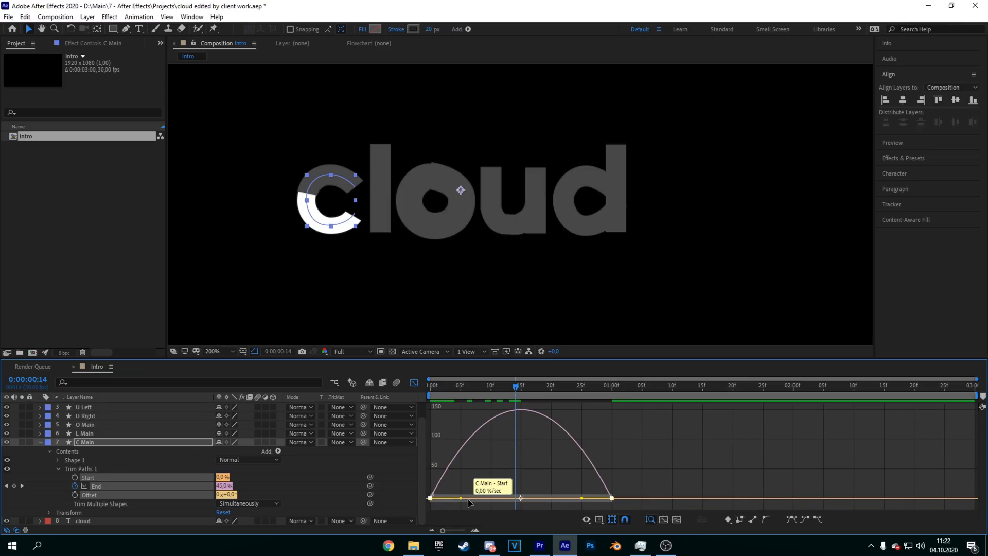
- Pull both End keyframes' speed handles inward for a steeper ease, scrub the motion and return to the layer bar view
{"action": "left_click_drag", "start_coordinate": [459, 498], "coordinate": [488, 499]}
{"action": "left_click_drag", "start_coordinate": [582, 499], "coordinate": [545, 498]}
{"action": "mouse_move", "coordinate": [515, 394]}
{"action": "left_mouse_down"}
{"action": "mouse_move", "coordinate": [431, 385]}
{"action": "mouse_move", "coordinate": [606, 387]}
{"action": "mouse_move", "coordinate": [455, 387]}
{"action": "mouse_move", "coordinate": [599, 387]}
{"action": "mouse_move", "coordinate": [467, 387]}
{"action": "left_mouse_up"}
{"action": "key", "text": "shift+F3"}
- Copy C Main's Trim Paths properties with both End keyframes and collapse the layer
{"action": "left_click_drag", "start_coordinate": [650, 497], "coordinate": [425, 467]}
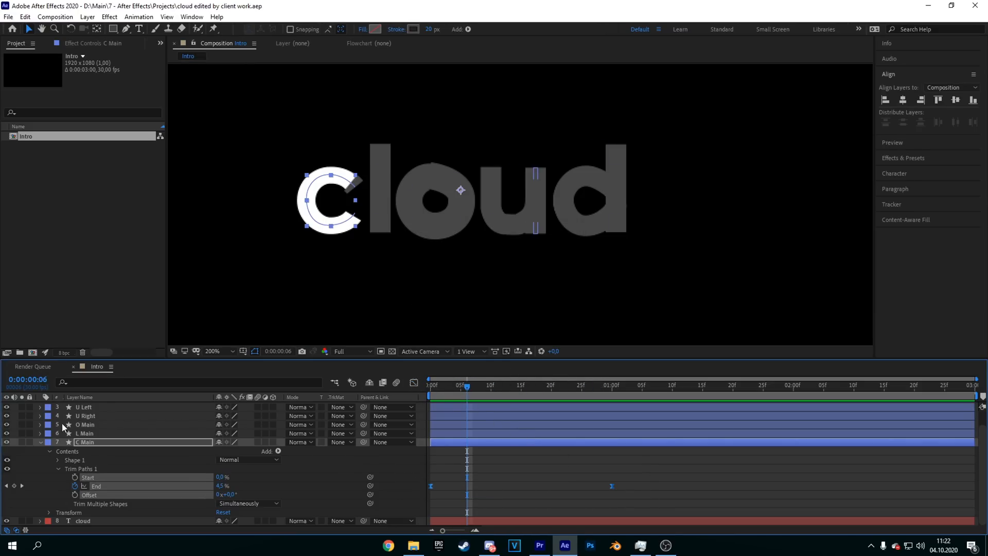
{"action": "left_click", "coordinate": [41, 442]}
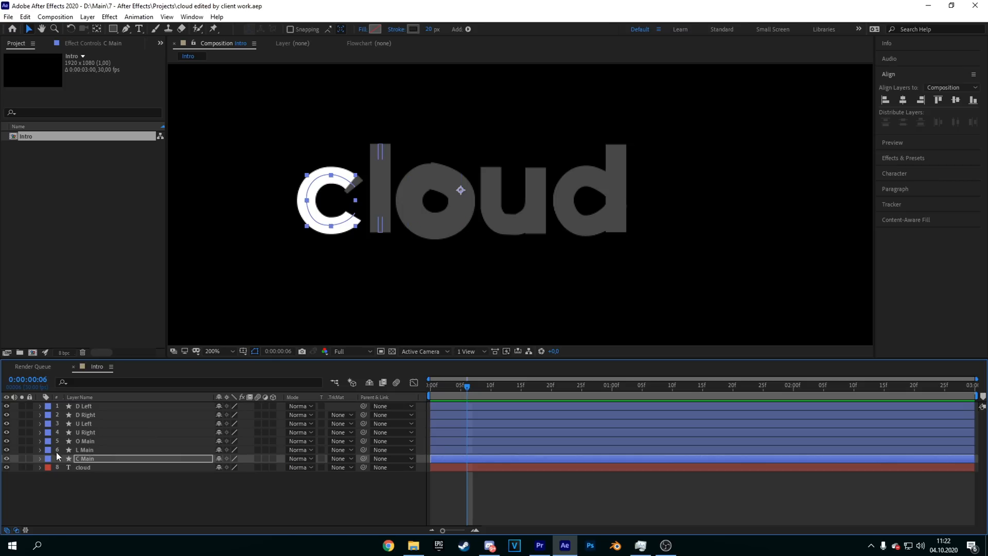
{"action": "left_click", "coordinate": [40, 459]}
{"action": "left_click_drag", "start_coordinate": [632, 504], "coordinate": [428, 478]}
{"action": "right_click", "coordinate": [431, 494]}
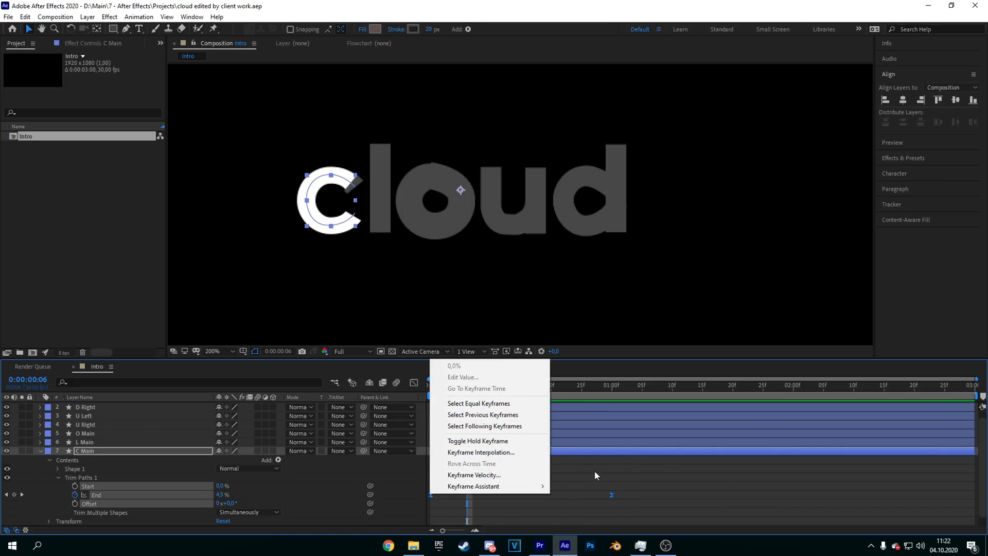
{"action": "left_click", "coordinate": [620, 478]}
{"action": "mouse_move", "coordinate": [653, 508]}
{"action": "left_mouse_down"}
{"action": "mouse_move", "coordinate": [413, 475]}
{"action": "mouse_move", "coordinate": [427, 473]}
{"action": "left_mouse_up"}
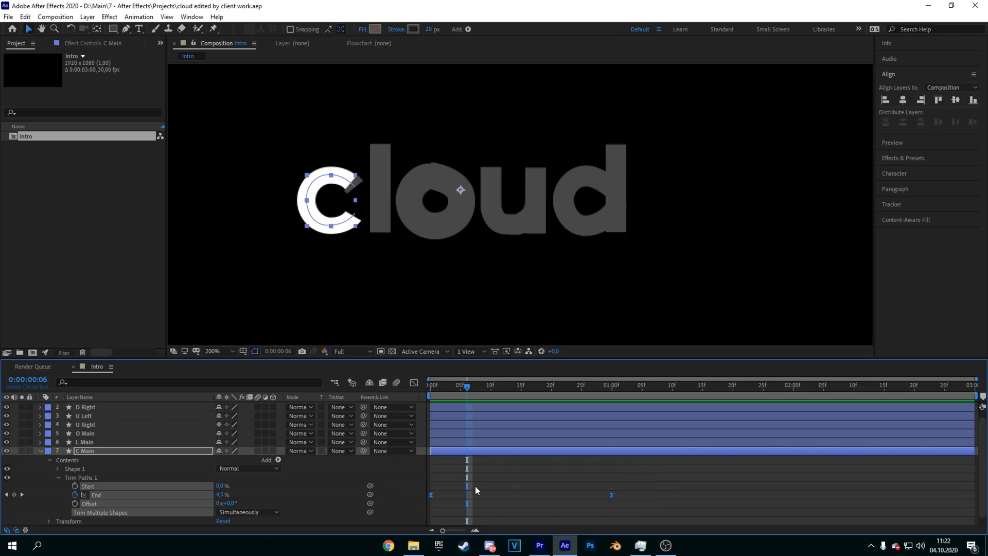
{"action": "left_click", "coordinate": [42, 451]}
- Paste the trim animation at 0:00 onto L Main, O Main, U Right, U Left, D Right and D Left, and scrub through it
{"action": "left_click_drag", "start_coordinate": [474, 386], "coordinate": [372, 396]}
{"action": "left_click", "coordinate": [441, 450]}
{"action": "left_click", "coordinate": [441, 441]}
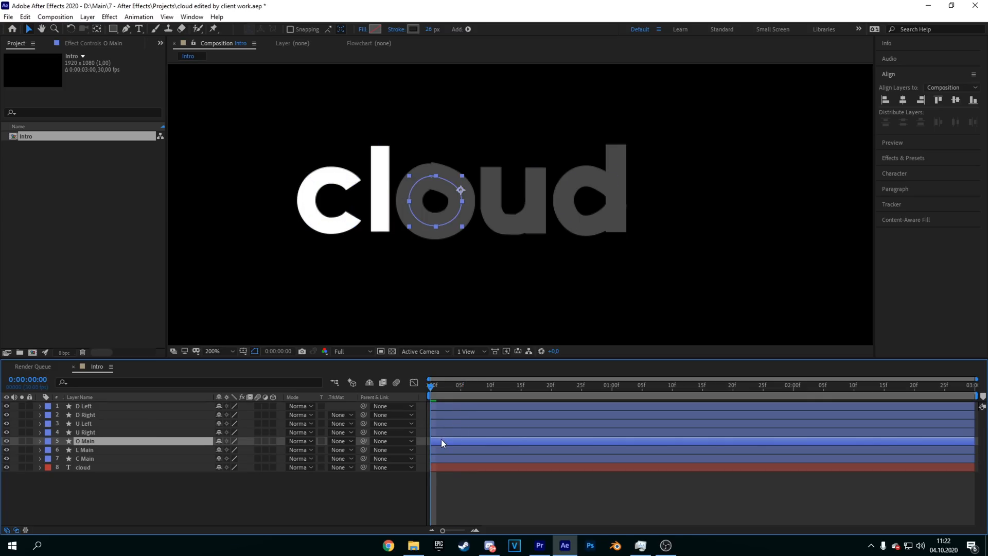
{"action": "left_click", "coordinate": [442, 431]}
{"action": "left_click", "coordinate": [440, 421]}
{"action": "left_click", "coordinate": [442, 414]}
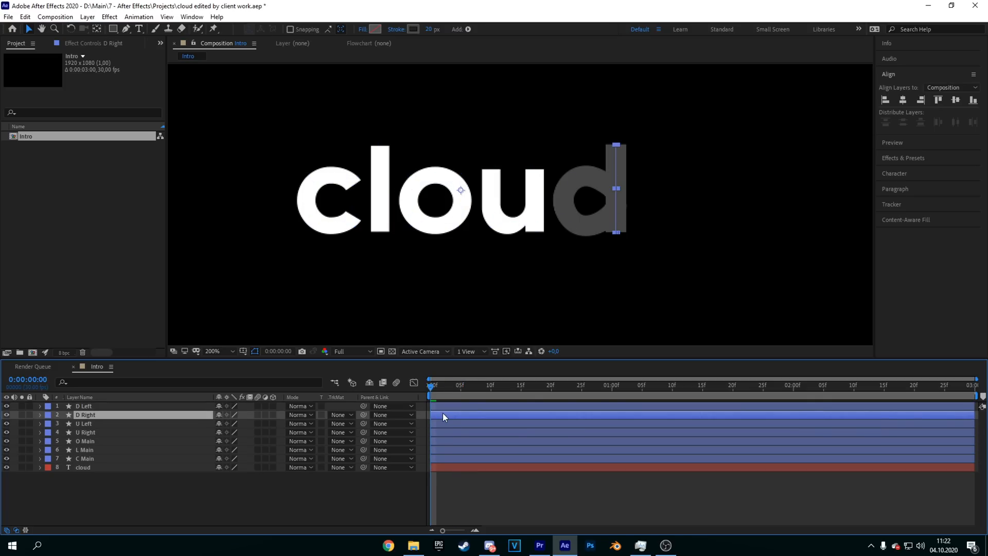
{"action": "left_click", "coordinate": [442, 405]}
{"action": "left_click_drag", "start_coordinate": [430, 385], "coordinate": [528, 226]}
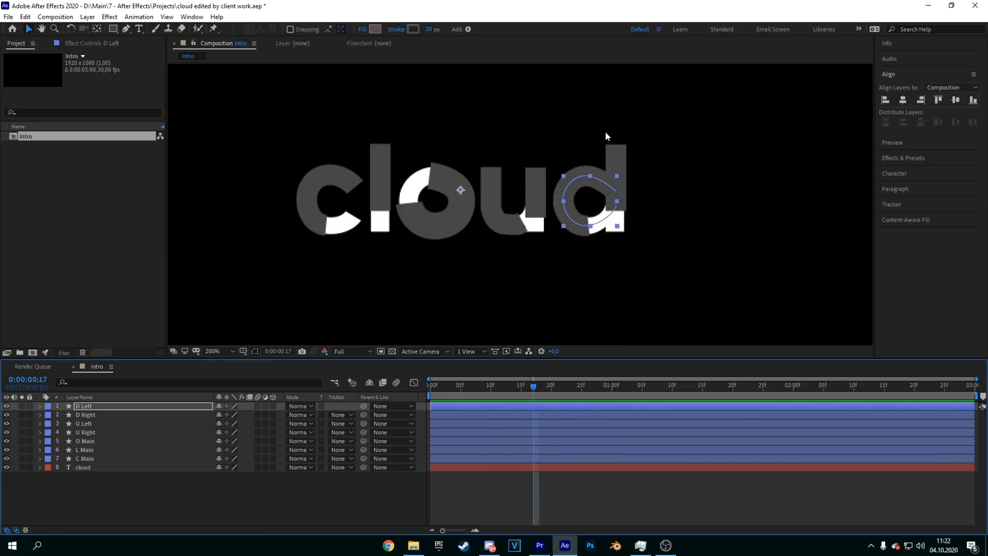
- Scrub back to 0:07 and reveal the keyframed properties of U Right and U Left
{"action": "left_click_drag", "start_coordinate": [533, 383], "coordinate": [465, 354]}
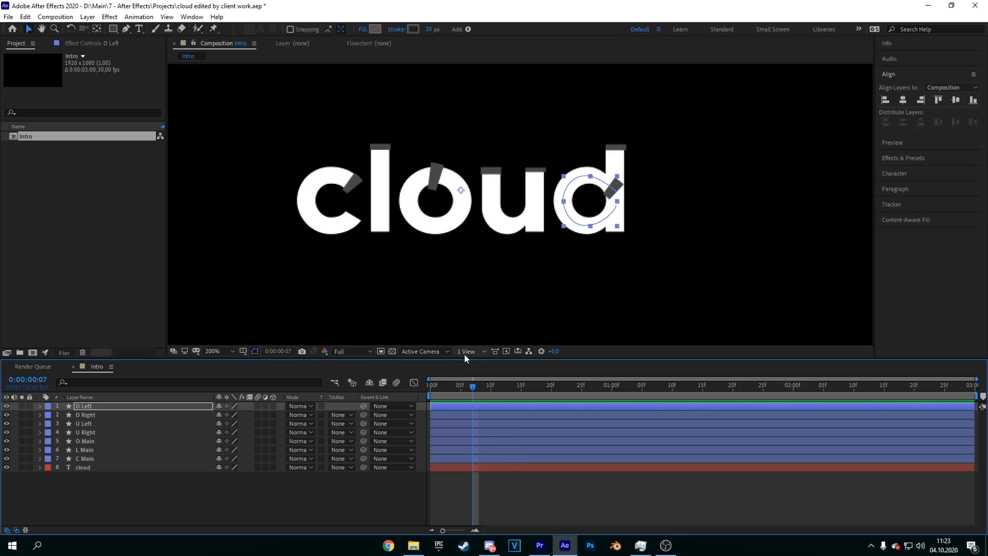
{"action": "left_click", "coordinate": [85, 433]}
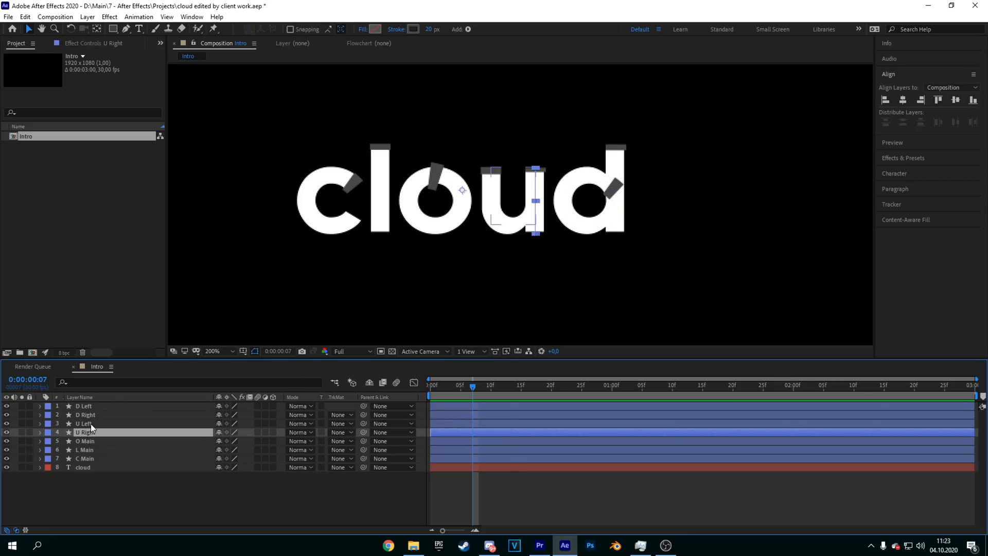
{"action": "left_click", "coordinate": [86, 423], "text": "ctrl"}
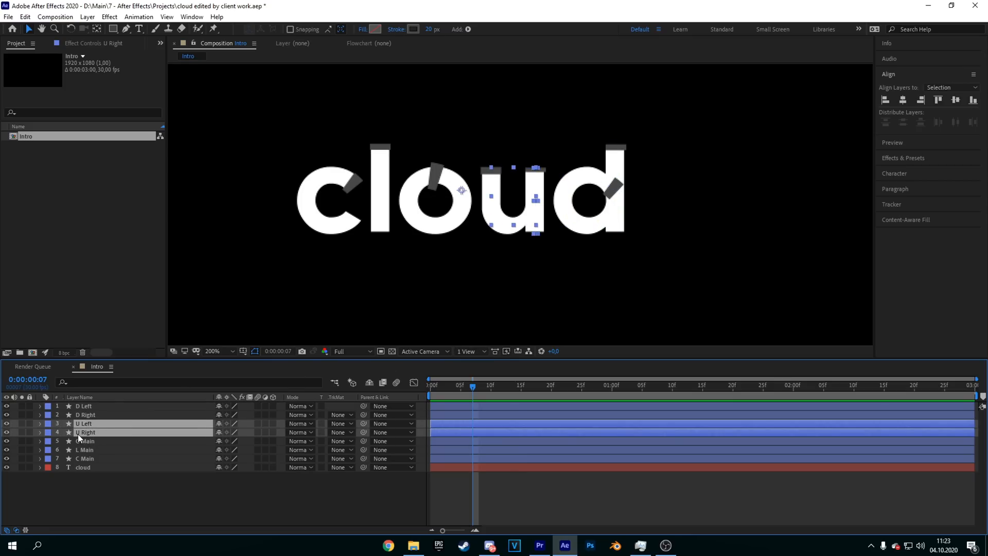
{"action": "key", "text": "u"}
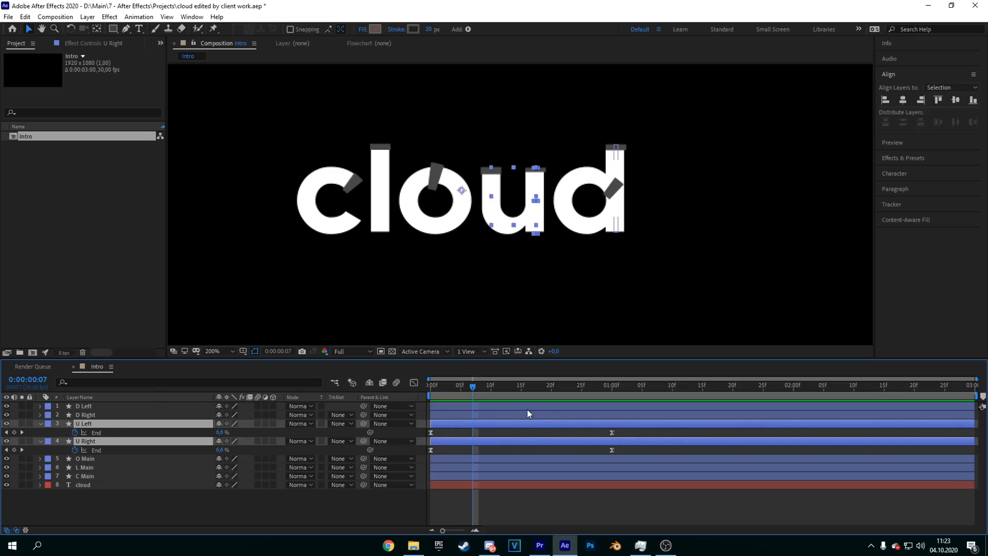
- Delete both End keyframes from U Left's trim animation and expand the layer's Trim Paths properties
{"action": "left_click_drag", "start_coordinate": [625, 434], "coordinate": [419, 431]}
{"action": "left_click_drag", "start_coordinate": [471, 386], "coordinate": [552, 391]}
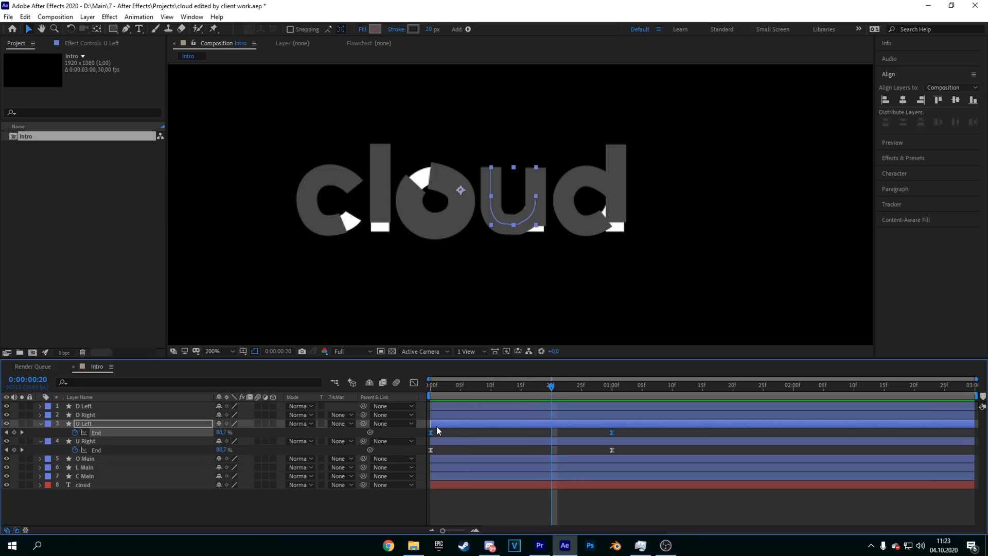
{"action": "left_click_drag", "start_coordinate": [435, 431], "coordinate": [486, 427]}
{"action": "key", "text": "Delete"}
{"action": "left_click", "coordinate": [612, 432]}
{"action": "key", "text": "Delete"}
{"action": "double_click", "coordinate": [41, 422]}
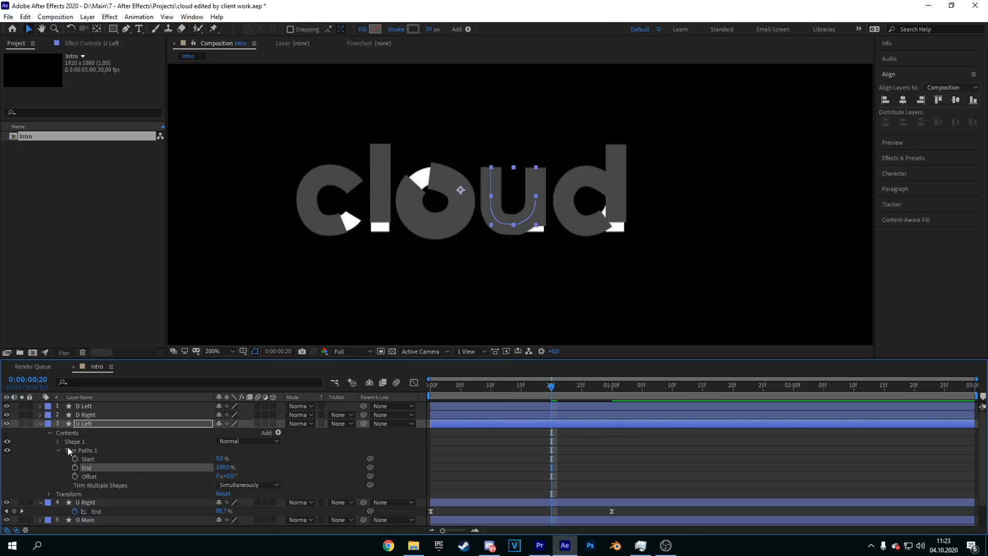
- At 0:15, add a Start keyframe of 100% to U Left's Trim Paths
{"action": "mouse_move", "coordinate": [216, 458]}
{"action": "left_mouse_down"}
{"action": "mouse_move", "coordinate": [259, 457]}
{"action": "mouse_move", "coordinate": [242, 455]}
{"action": "left_mouse_up"}
{"action": "left_click", "coordinate": [223, 458]}
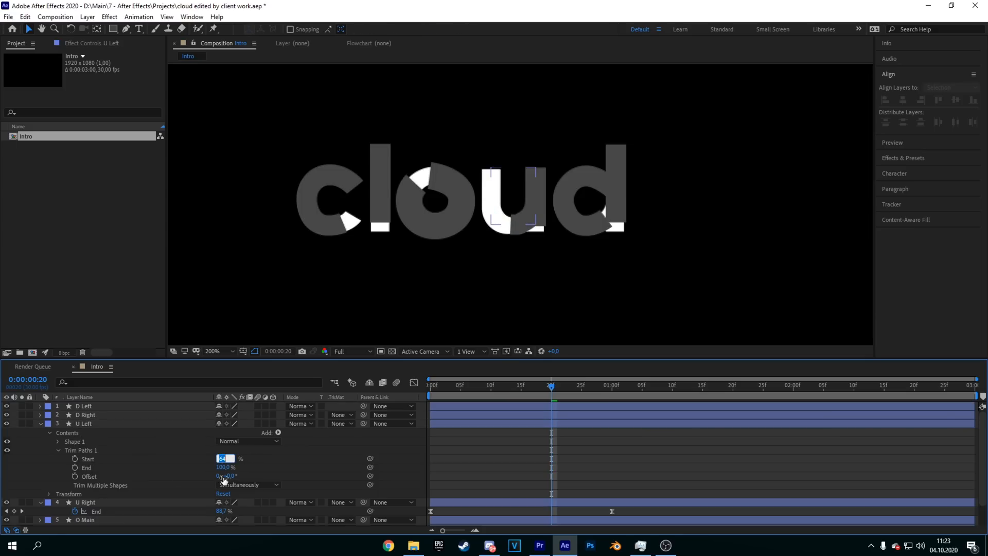
{"action": "key", "text": "Return"}
{"action": "mouse_move", "coordinate": [534, 391]}
{"action": "left_mouse_down"}
{"action": "mouse_move", "coordinate": [403, 383]}
{"action": "mouse_move", "coordinate": [560, 381]}
{"action": "mouse_move", "coordinate": [445, 381]}
{"action": "mouse_move", "coordinate": [519, 375]}
{"action": "left_mouse_up"}
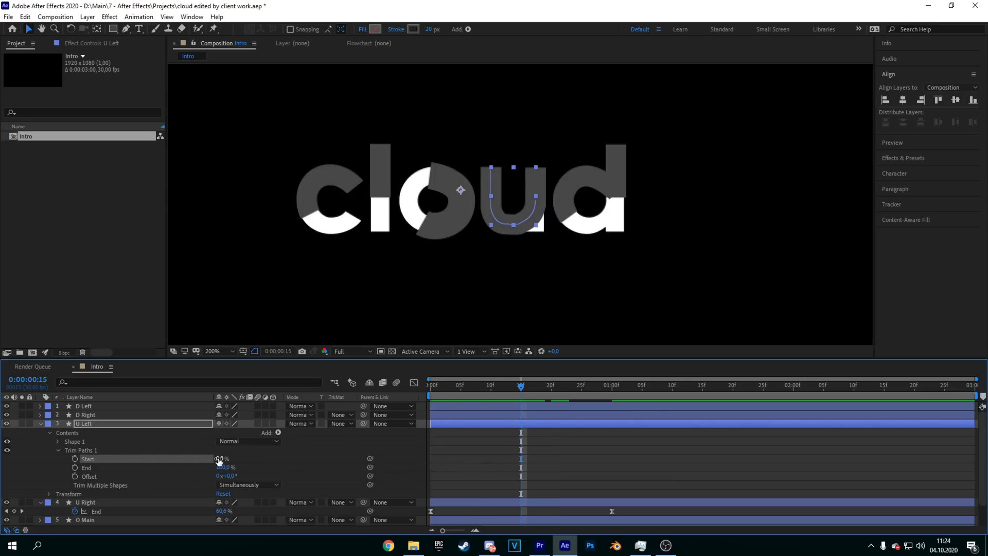
{"action": "type", "text": "100"}
{"action": "key", "text": "Return"}
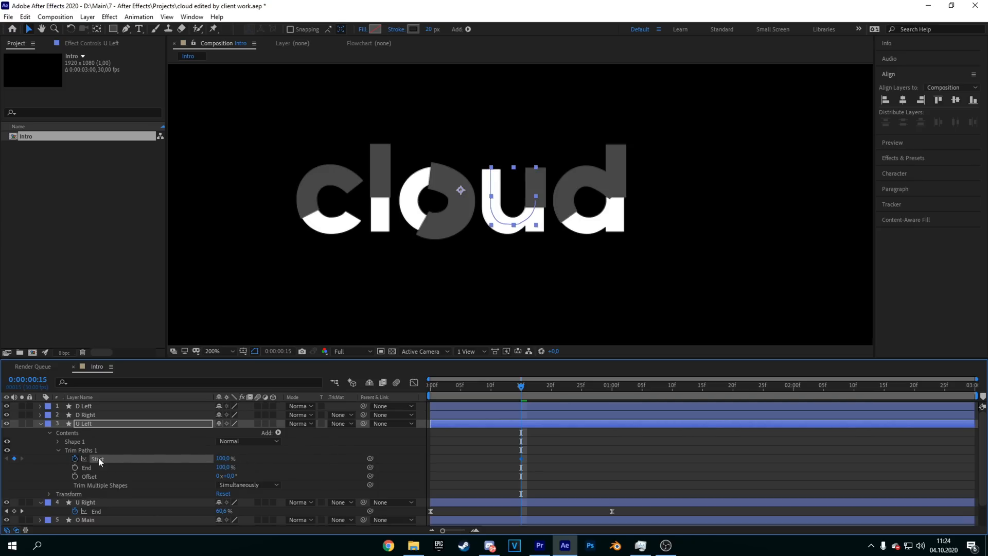
- At 1:04, keyframe U Left's Trim Paths Start at 0%
{"action": "left_click_drag", "start_coordinate": [528, 387], "coordinate": [636, 393]}
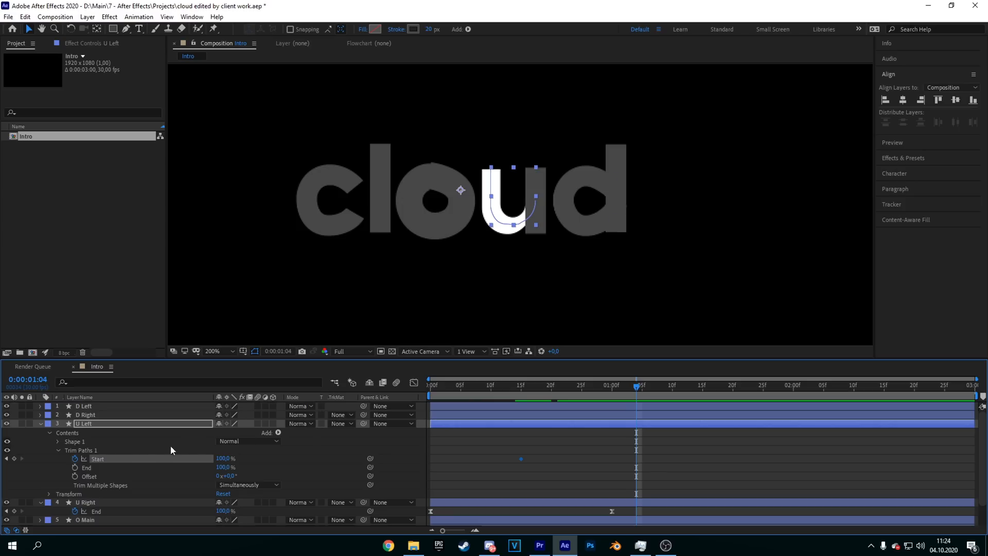
{"action": "left_click", "coordinate": [224, 458]}
{"action": "type", "text": "0"}
{"action": "key", "text": "Return"}
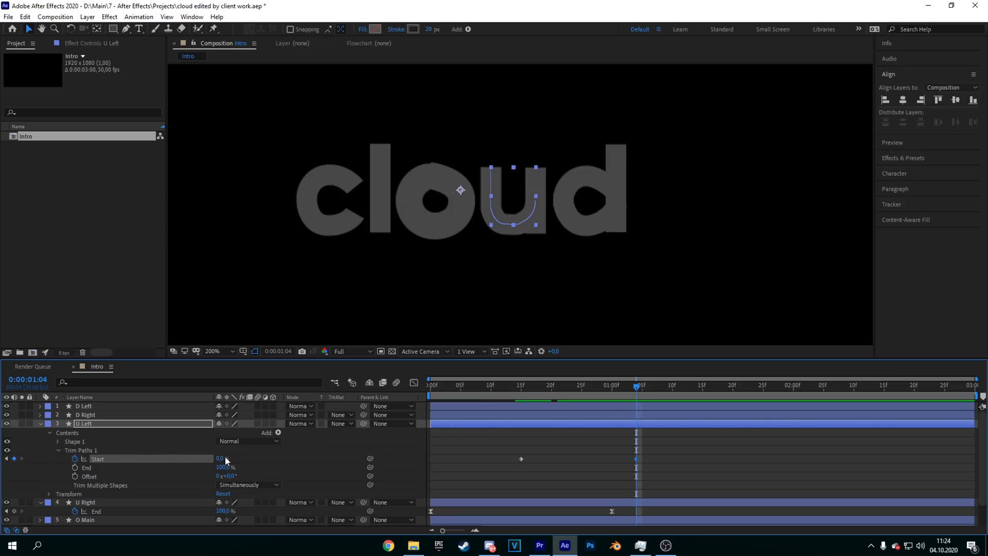
- Scrub through U Left's reversed trim motion, save the project and collapse U Left and U Right
{"action": "mouse_move", "coordinate": [636, 387]}
{"action": "left_mouse_down"}
{"action": "mouse_move", "coordinate": [520, 385]}
{"action": "mouse_move", "coordinate": [660, 349]}
{"action": "mouse_move", "coordinate": [499, 346]}
{"action": "mouse_move", "coordinate": [559, 332]}
{"action": "mouse_move", "coordinate": [617, 340]}
{"action": "mouse_move", "coordinate": [474, 329]}
{"action": "mouse_move", "coordinate": [647, 314]}
{"action": "mouse_move", "coordinate": [569, 320]}
{"action": "left_mouse_up"}
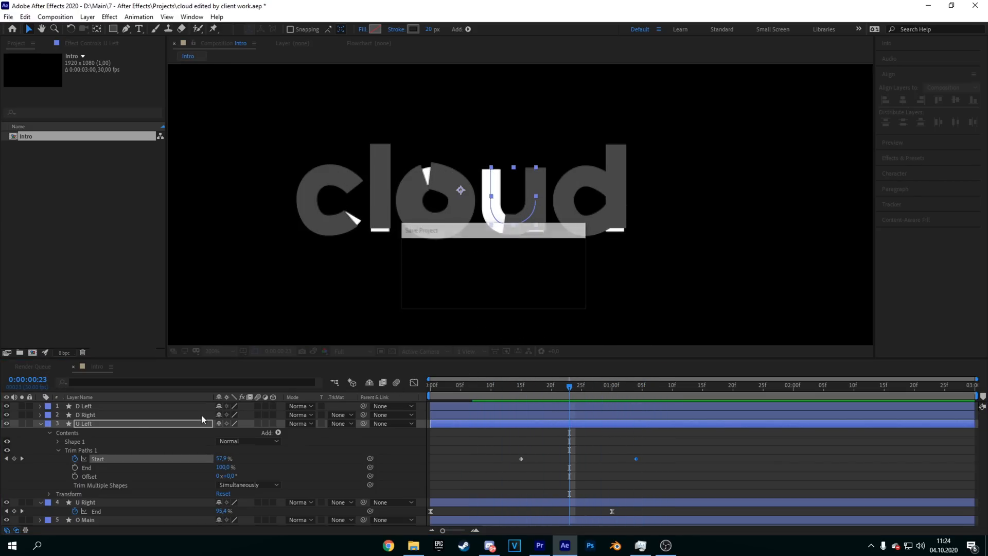
{"action": "left_click", "coordinate": [40, 423]}
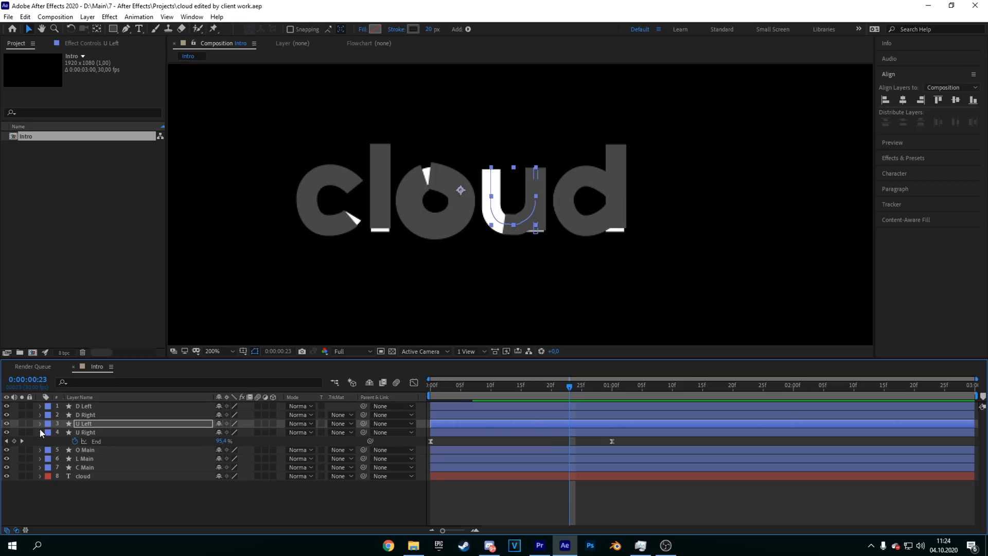
{"action": "left_click", "coordinate": [39, 432]}
{"action": "left_click", "coordinate": [119, 477]}
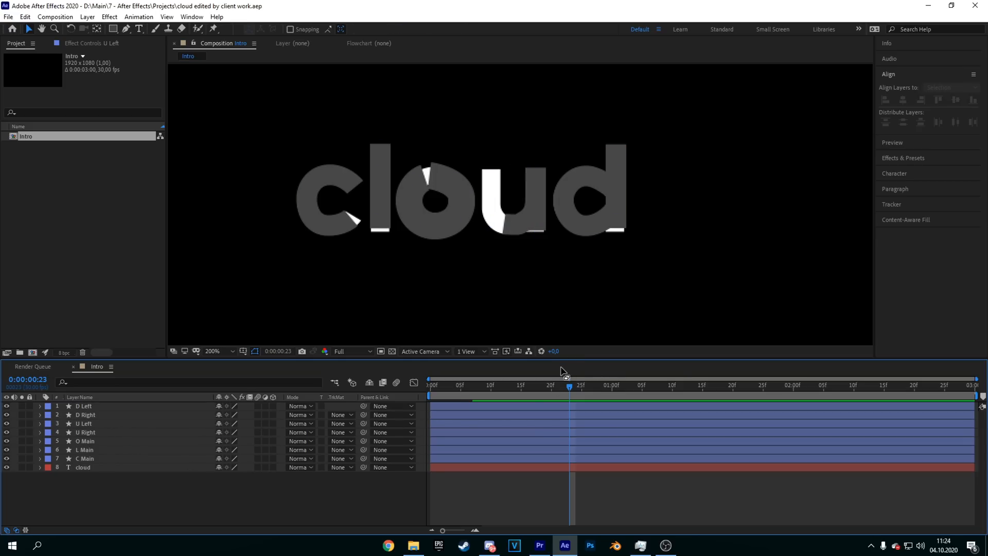
{"action": "left_click_drag", "start_coordinate": [568, 388], "coordinate": [505, 386]}
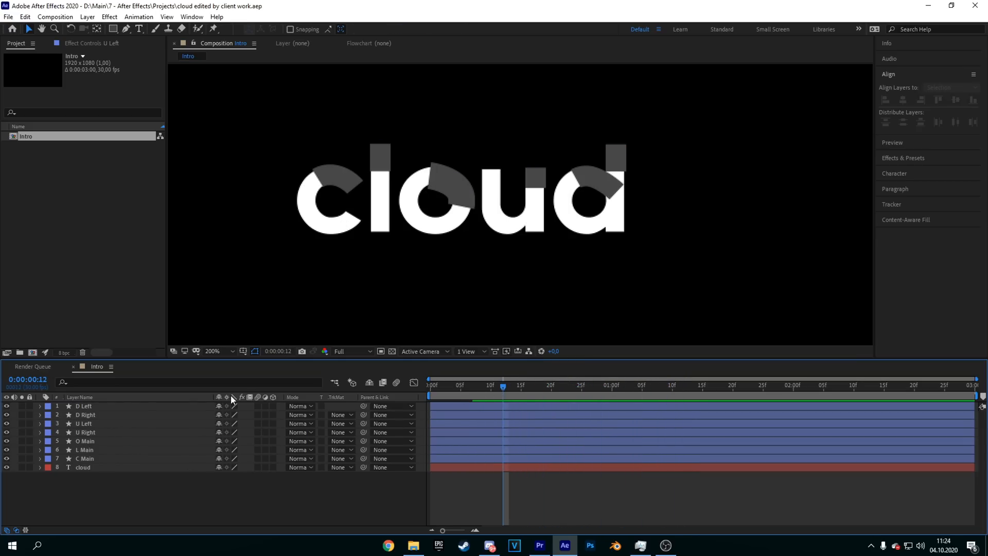
- Reveal the End keyframes of D Right and D Left
{"action": "left_click", "coordinate": [86, 415]}
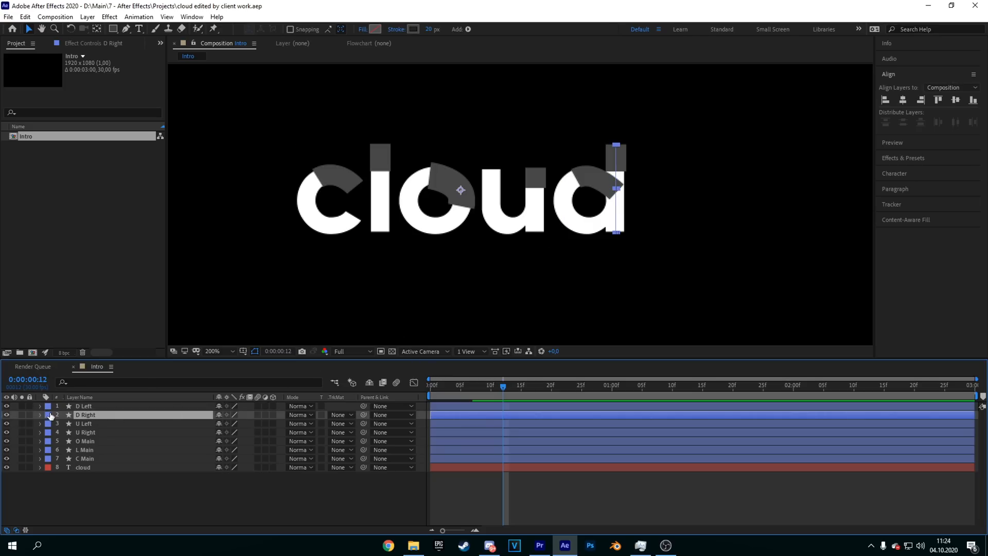
{"action": "key", "text": "u"}
{"action": "left_click", "coordinate": [84, 406]}
{"action": "key", "text": "u"}
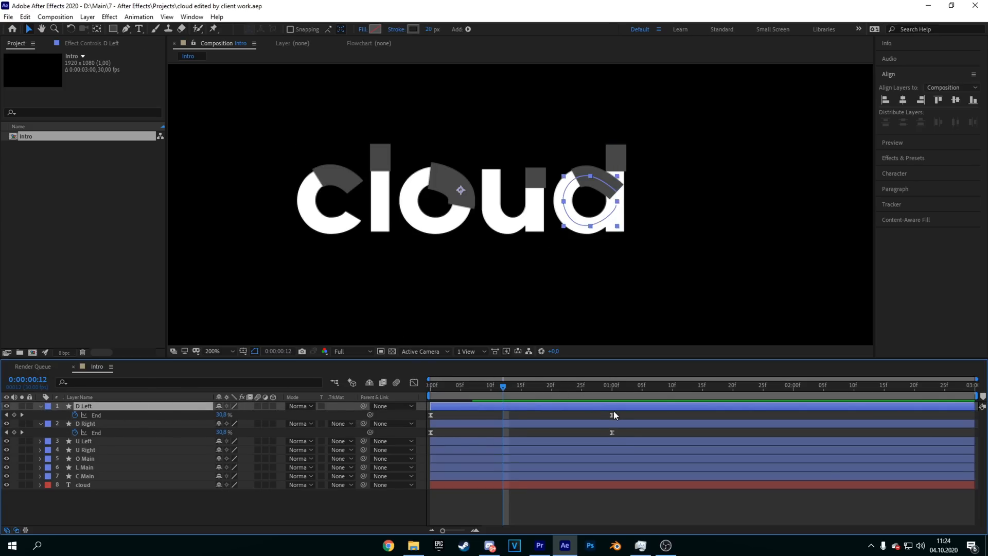
- Delay D Left's two End keyframes to 0:14 and 1:14, collapse both D layers and scrub through the result
{"action": "left_click_drag", "start_coordinate": [503, 389], "coordinate": [528, 374]}
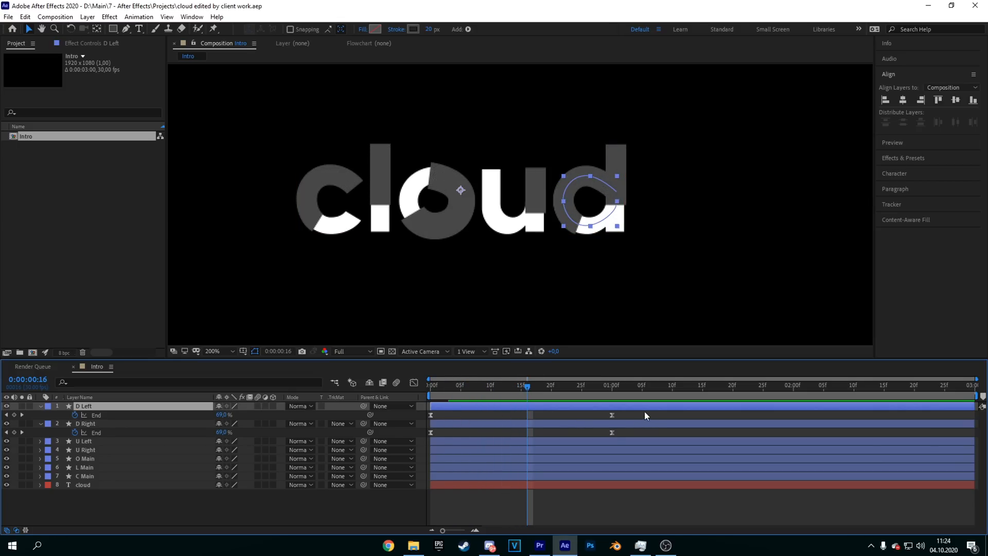
{"action": "left_click_drag", "start_coordinate": [644, 415], "coordinate": [495, 409]}
{"action": "left_click_drag", "start_coordinate": [535, 384], "coordinate": [599, 390]}
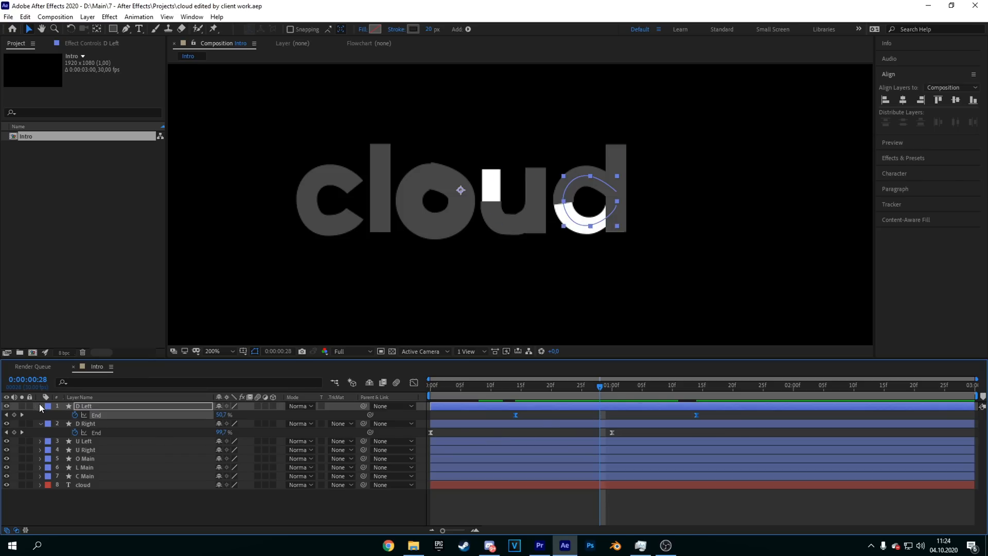
{"action": "left_click", "coordinate": [40, 406]}
{"action": "left_click", "coordinate": [39, 415]}
{"action": "left_click_drag", "start_coordinate": [602, 390], "coordinate": [660, 332]}
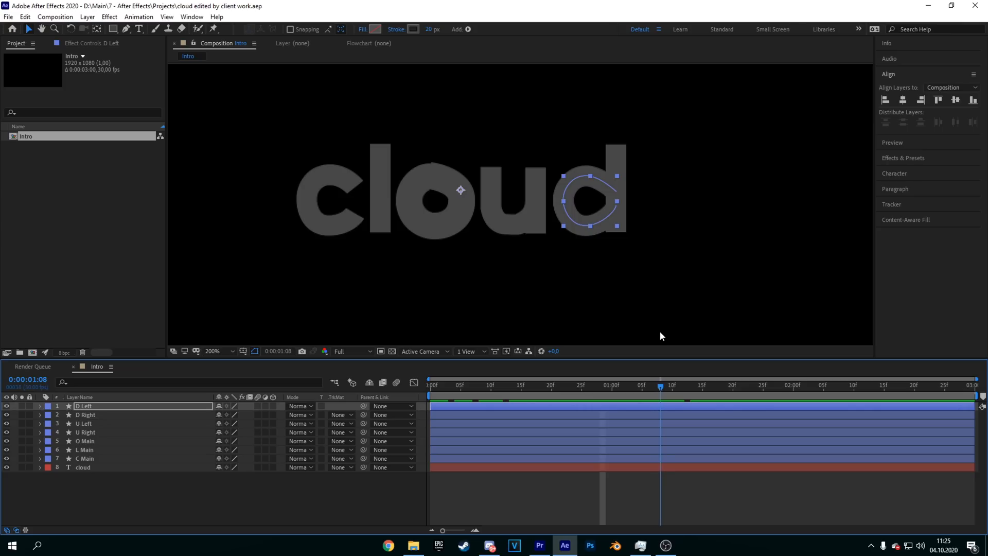
- Pre-compose all seven shape layers, from C Main up to D Left, into a composition named Redrawed
{"action": "left_click", "coordinate": [85, 458], "text": "ctrl"}
{"action": "left_click", "coordinate": [90, 450], "text": "ctrl"}
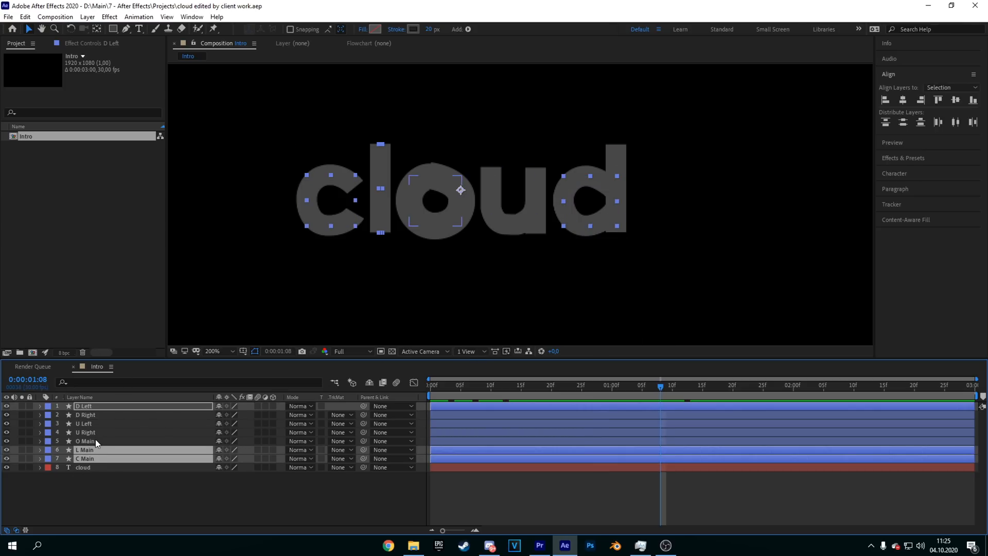
{"action": "left_click", "coordinate": [94, 441], "text": "ctrl"}
{"action": "left_click", "coordinate": [95, 432], "text": "ctrl"}
{"action": "left_click", "coordinate": [85, 423], "text": "ctrl"}
{"action": "left_click", "coordinate": [87, 415], "text": "ctrl"}
{"action": "left_click", "coordinate": [98, 408], "text": "ctrl"}
{"action": "left_click", "coordinate": [96, 407], "text": "ctrl"}
{"action": "right_click", "coordinate": [91, 408]}
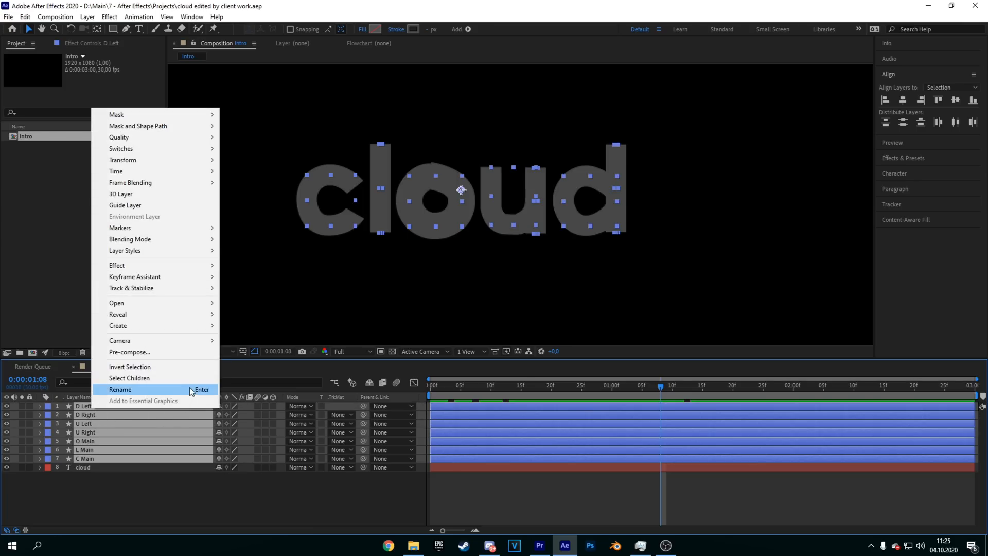
{"action": "left_click", "coordinate": [170, 352]}
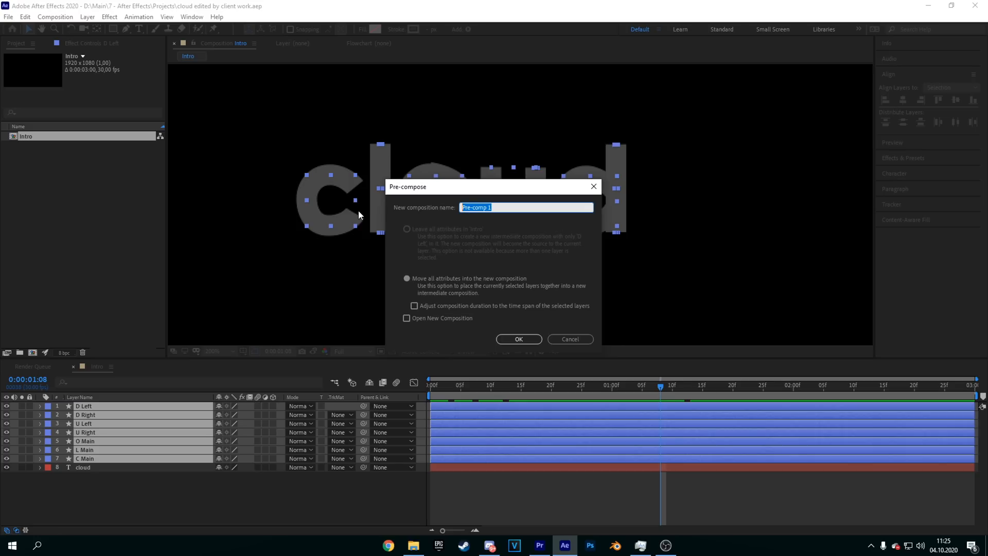
{"action": "type", "text": "Redrawed"}
{"action": "left_click", "coordinate": [519, 337]}
- Set the cloud text layer's track matte to Alpha Matte "[Redrawed]"
{"action": "left_click_drag", "start_coordinate": [581, 390], "coordinate": [679, 405]}
{"action": "left_click_drag", "start_coordinate": [231, 463], "coordinate": [105, 401]}
{"action": "left_click", "coordinate": [360, 436]}
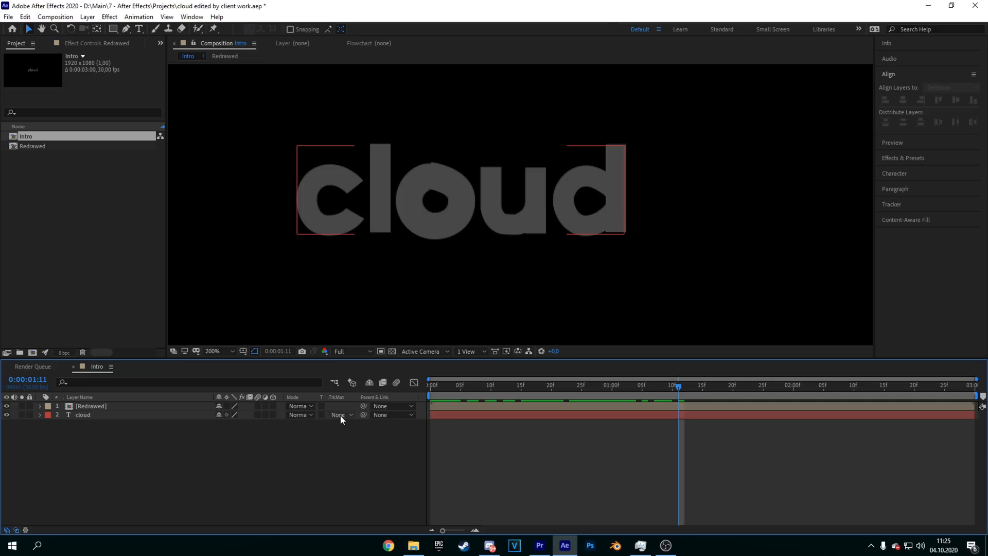
{"action": "left_click", "coordinate": [343, 414]}
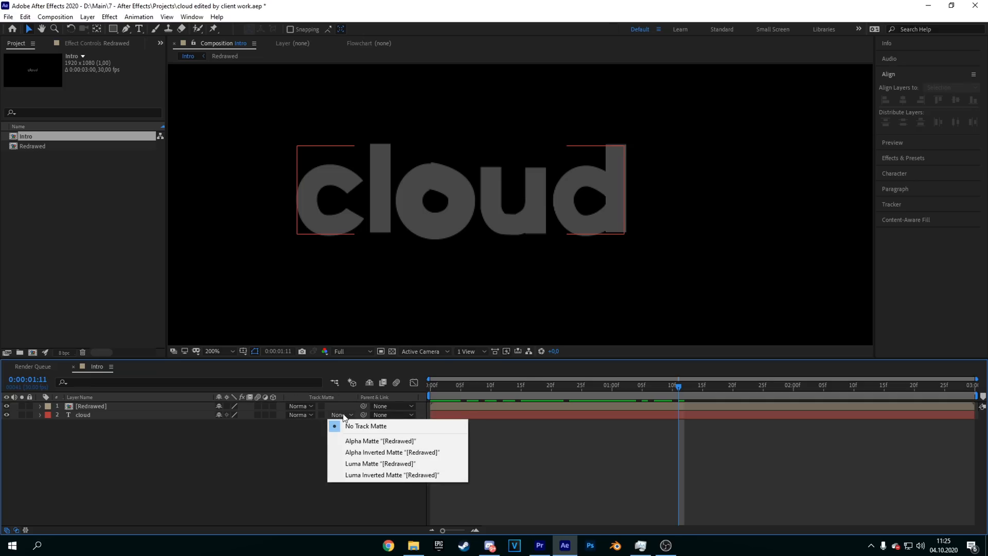
{"action": "left_click", "coordinate": [398, 441]}
- Play and scrub the matted text animation from the start, return to 0:00 and save the project
{"action": "left_click_drag", "start_coordinate": [537, 386], "coordinate": [422, 378]}
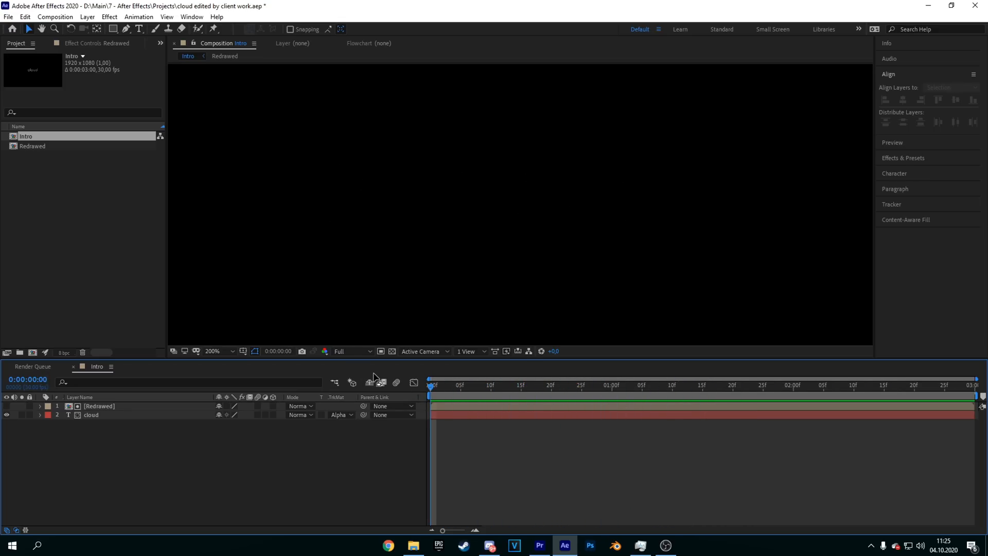
{"action": "key", "text": "space"}
{"action": "left_click_drag", "start_coordinate": [578, 387], "coordinate": [595, 371]}
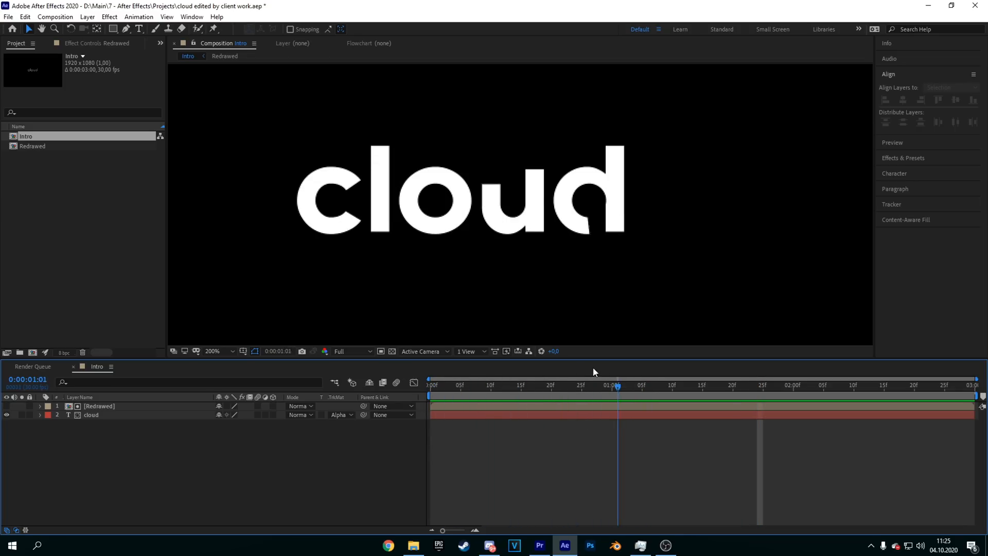
{"action": "key", "text": "space"}
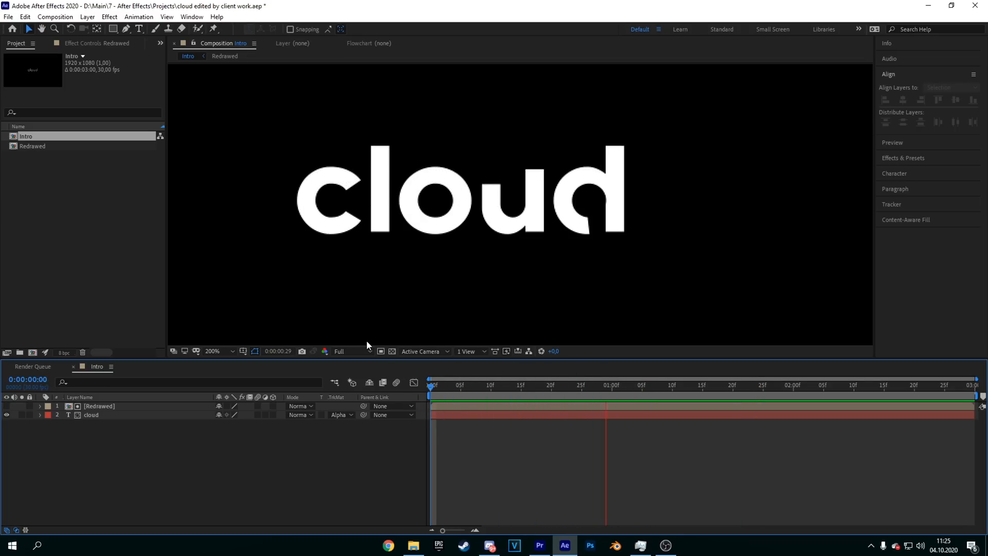
{"action": "left_click_drag", "start_coordinate": [440, 382], "coordinate": [429, 342]}
{"action": "key", "text": "ctrl+s"}
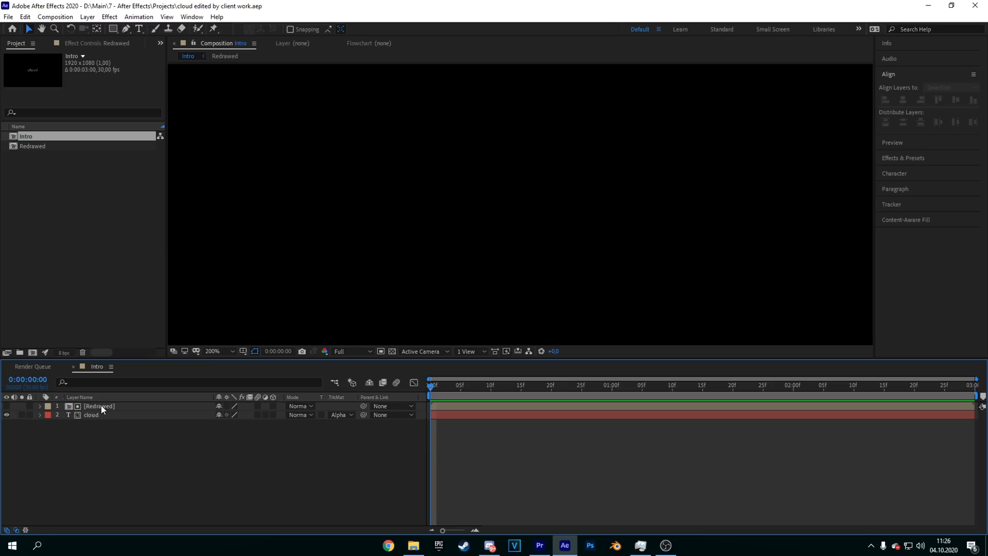
- Open the Redrawed composition and set the Line Cap of C Main's Stroke 1 to Round Cap
{"action": "mouse_move", "coordinate": [431, 386]}
{"action": "left_mouse_down"}
{"action": "mouse_move", "coordinate": [503, 387]}
{"action": "mouse_move", "coordinate": [430, 387]}
{"action": "left_mouse_up"}
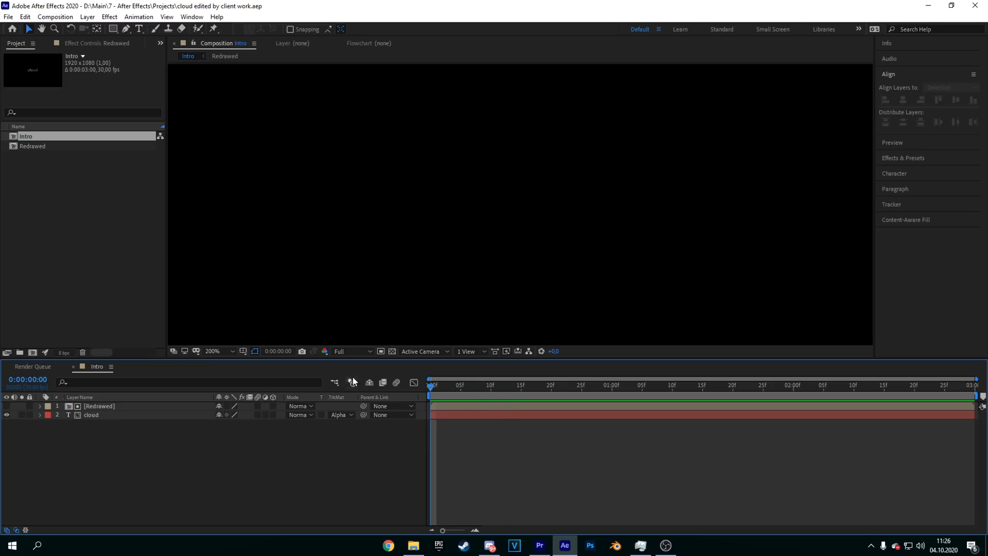
{"action": "double_click", "coordinate": [98, 403]}
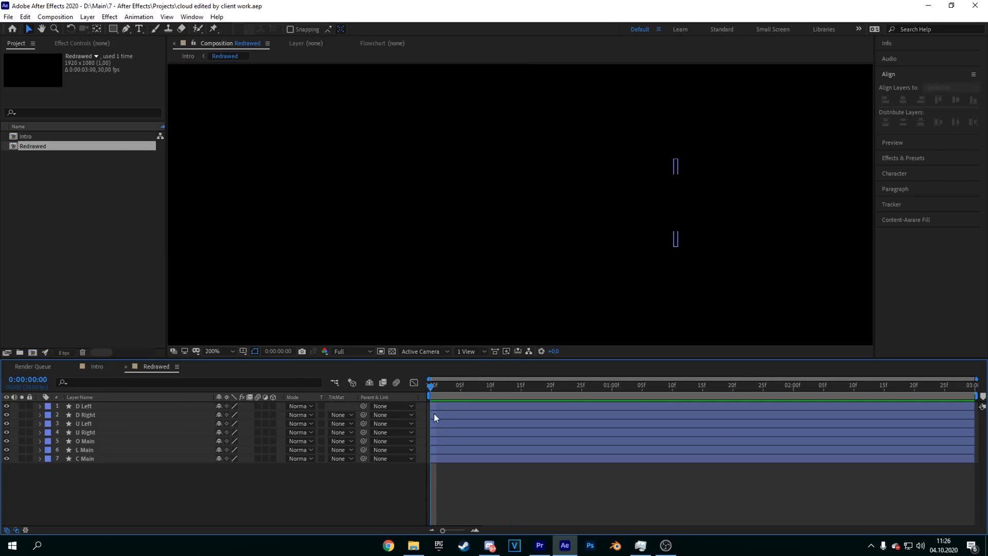
{"action": "left_click", "coordinate": [40, 459]}
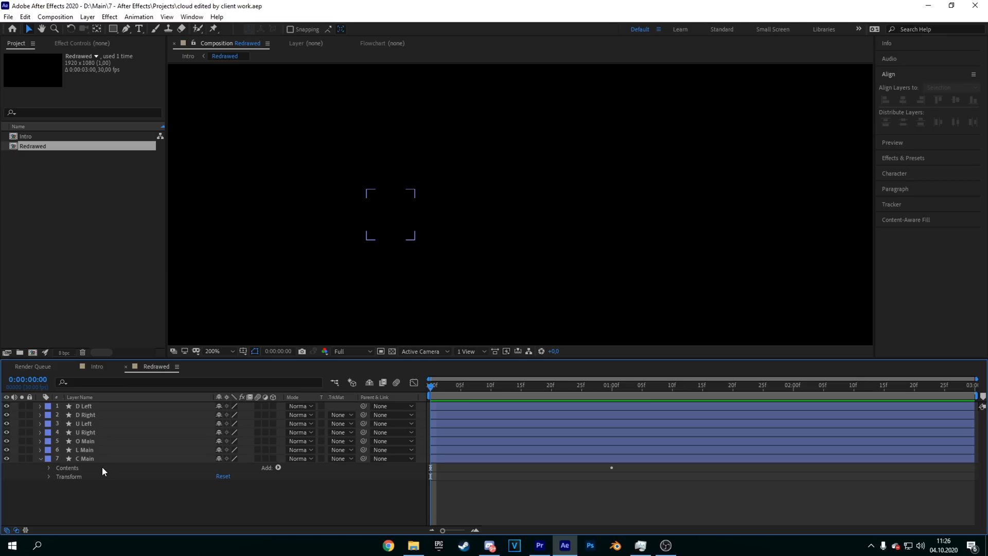
{"action": "left_click", "coordinate": [48, 468]}
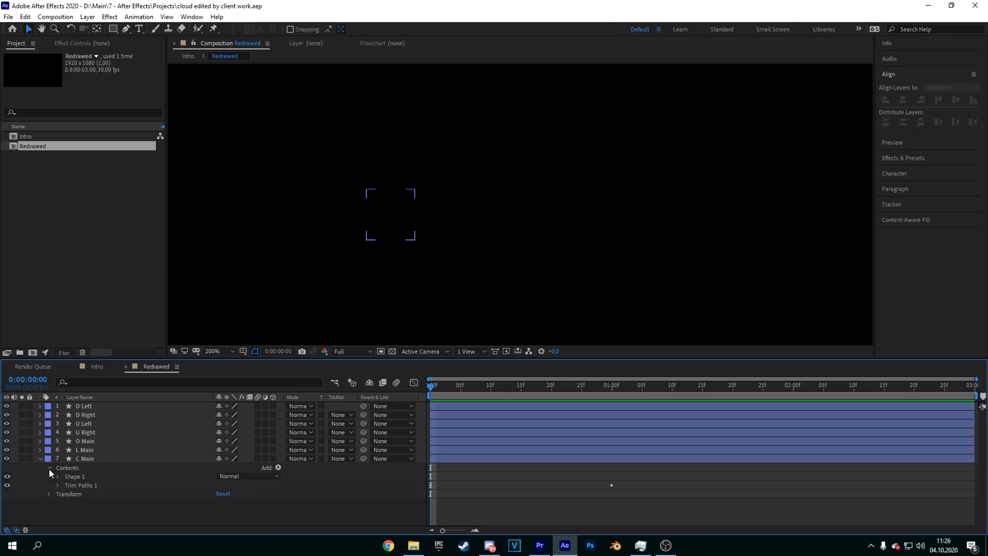
{"action": "left_click", "coordinate": [57, 476]}
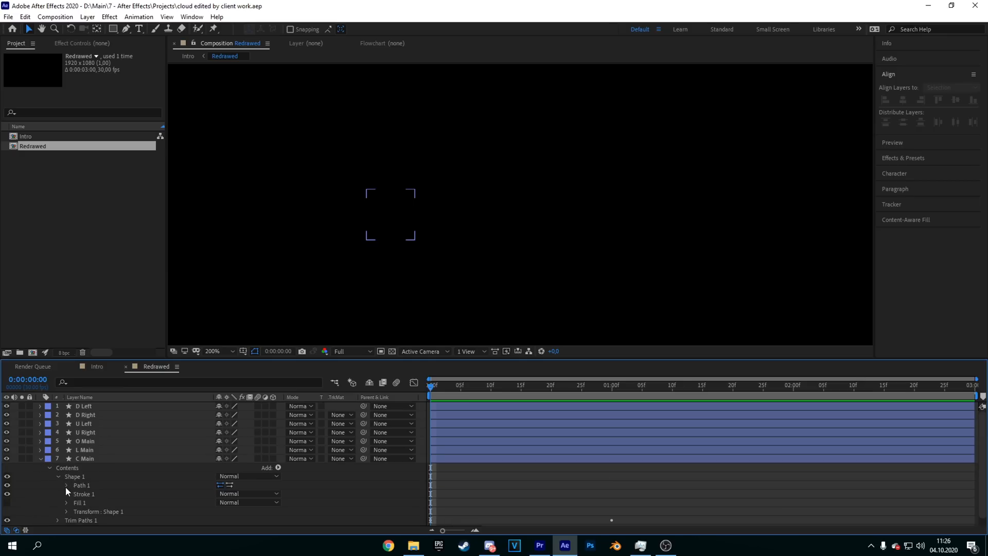
{"action": "left_click", "coordinate": [66, 494]}
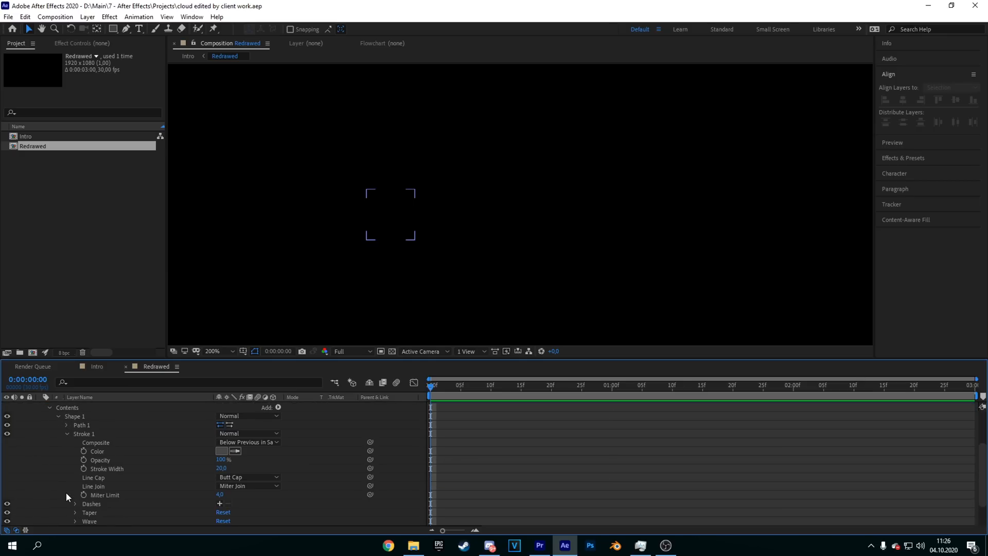
{"action": "left_click", "coordinate": [253, 477]}
{"action": "left_click", "coordinate": [251, 501]}
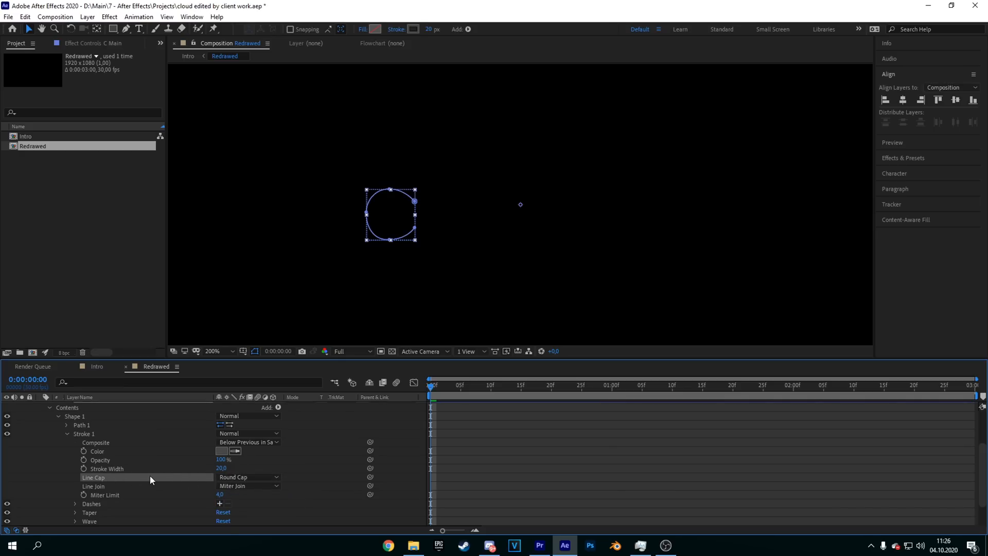
{"action": "left_click", "coordinate": [234, 478]}
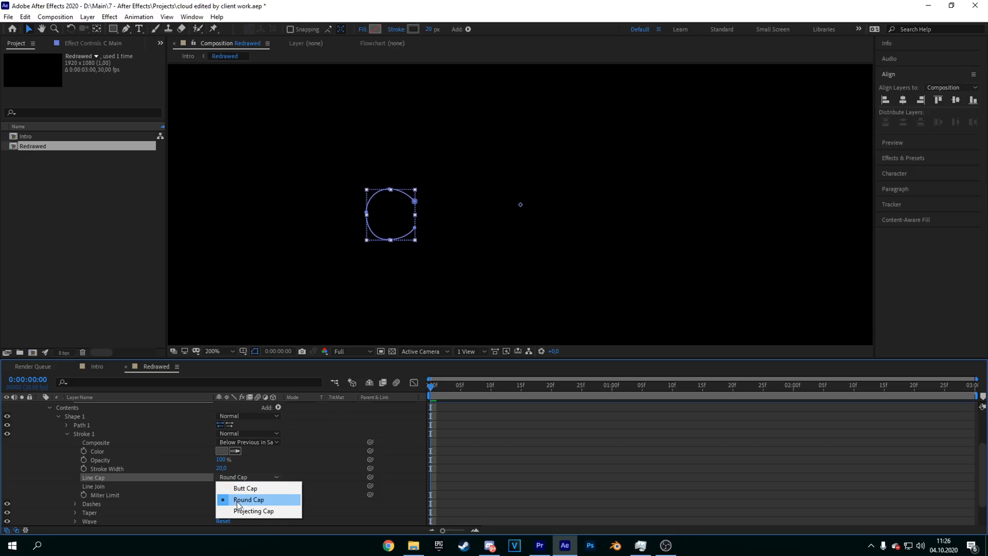
{"action": "left_click", "coordinate": [236, 499]}
{"action": "scroll", "coordinate": [85, 424], "scroll_direction": "up", "scroll_amount": 3}
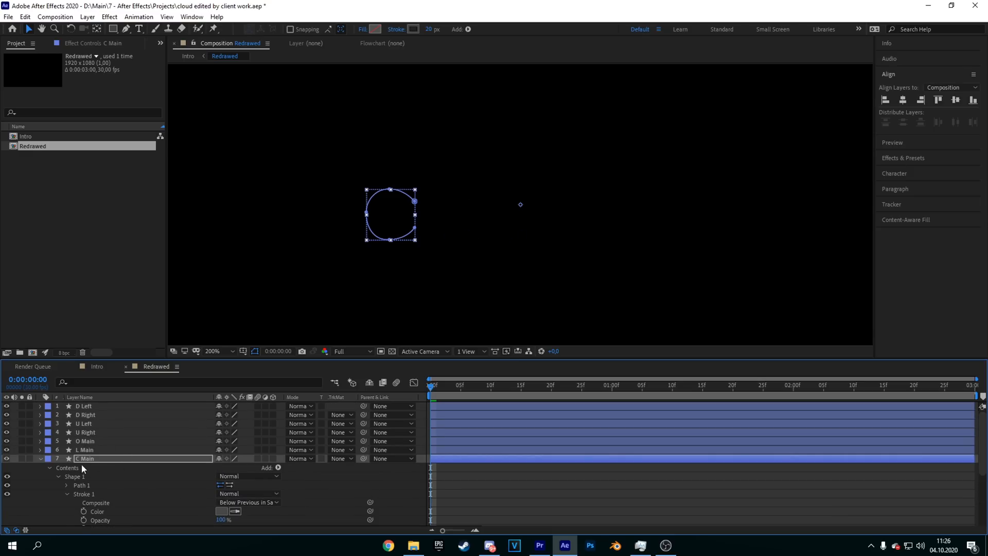
{"action": "scroll", "coordinate": [174, 471], "scroll_direction": "down", "scroll_amount": 3}
{"action": "scroll", "coordinate": [156, 470], "scroll_direction": "up", "scroll_amount": 3}
{"action": "left_click", "coordinate": [41, 459]}
- Give L Main's Stroke 1 a Round Cap line cap and collapse the layer
{"action": "left_click", "coordinate": [40, 449]}
{"action": "left_click", "coordinate": [50, 459]}
{"action": "left_click", "coordinate": [58, 468]}
{"action": "left_click", "coordinate": [217, 487]}
{"action": "left_click", "coordinate": [65, 485]}
{"action": "scroll", "coordinate": [242, 474], "scroll_direction": "down", "scroll_amount": 3}
{"action": "left_click", "coordinate": [248, 475]}
{"action": "scroll", "coordinate": [154, 471], "scroll_direction": "up", "scroll_amount": 3}
{"action": "left_click", "coordinate": [40, 449]}
- Change the Line Cap of O Main's Stroke 1 to Round Cap and collapse the layer
{"action": "left_click", "coordinate": [41, 441]}
{"action": "left_click", "coordinate": [49, 450]}
{"action": "left_click", "coordinate": [58, 459]}
{"action": "left_click", "coordinate": [65, 477]}
{"action": "scroll", "coordinate": [234, 496], "scroll_direction": "down", "scroll_amount": 3}
{"action": "left_click", "coordinate": [239, 476]}
{"action": "scroll", "coordinate": [155, 471], "scroll_direction": "up", "scroll_amount": 3}
{"action": "left_click", "coordinate": [40, 441]}
- Set the U Right layer's Stroke 1 Line Cap to Round Cap and collapse the layer
{"action": "left_click", "coordinate": [40, 432]}
{"action": "left_click", "coordinate": [49, 441]}
{"action": "left_click", "coordinate": [58, 450]}
{"action": "left_click", "coordinate": [66, 468]}
{"action": "scroll", "coordinate": [226, 479], "scroll_direction": "down", "scroll_amount": 3}
{"action": "left_click", "coordinate": [239, 477]}
{"action": "left_click", "coordinate": [242, 486]}
{"action": "scroll", "coordinate": [119, 440], "scroll_direction": "up", "scroll_amount": 3}
{"action": "left_click", "coordinate": [41, 432]}
- Set the U Left layer's Stroke 1 Line Cap to Round Cap and collapse the layer
{"action": "left_click", "coordinate": [41, 424]}
{"action": "left_click", "coordinate": [49, 433]}
{"action": "left_click", "coordinate": [58, 442]}
{"action": "left_click", "coordinate": [65, 458]}
{"action": "left_click", "coordinate": [247, 476]}
{"action": "left_click", "coordinate": [248, 498]}
{"action": "left_click", "coordinate": [41, 424]}
- Apply Round Cap as the Line Cap of D Right's Stroke 1 and collapse the layer
{"action": "left_click", "coordinate": [41, 414]}
{"action": "left_click", "coordinate": [58, 433]}
{"action": "left_click", "coordinate": [66, 450]}
{"action": "scroll", "coordinate": [63, 451], "scroll_direction": "down", "scroll_amount": 3}
{"action": "left_click", "coordinate": [246, 477]}
{"action": "left_click", "coordinate": [258, 499]}
{"action": "scroll", "coordinate": [155, 463], "scroll_direction": "up", "scroll_amount": 3}
{"action": "left_click", "coordinate": [41, 415]}
- Apply Round Cap as the Line Cap of D Left's Stroke 1 and collapse the layer
{"action": "left_click", "coordinate": [40, 406]}
{"action": "left_click", "coordinate": [49, 415]}
{"action": "left_click", "coordinate": [57, 424]}
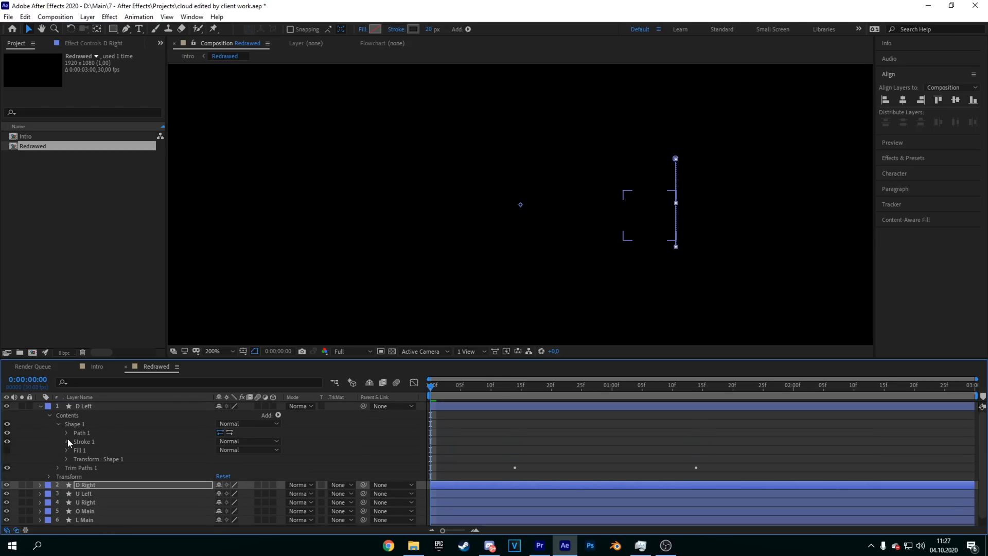
{"action": "left_click", "coordinate": [67, 441]}
{"action": "left_click", "coordinate": [247, 485]}
{"action": "left_click", "coordinate": [248, 498]}
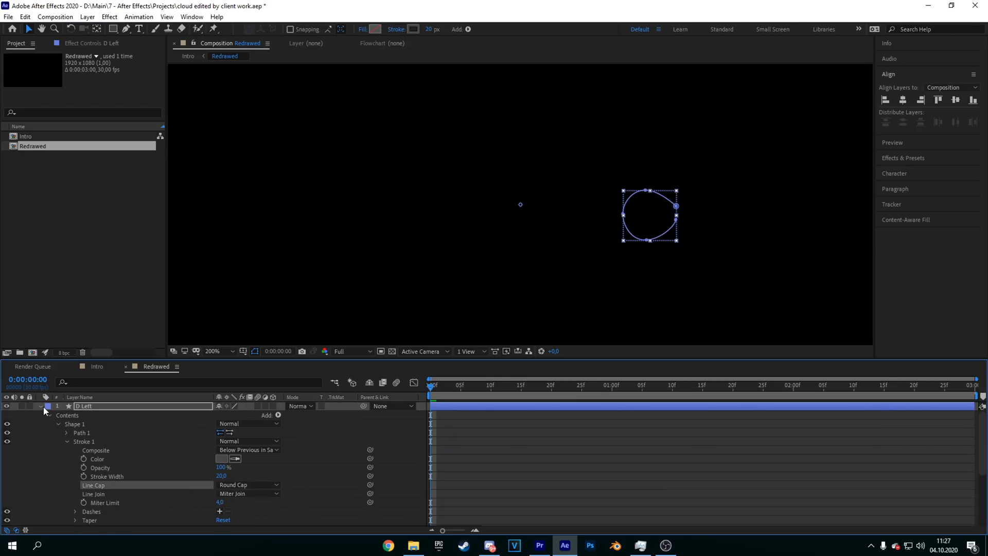
{"action": "key", "text": "F2"}
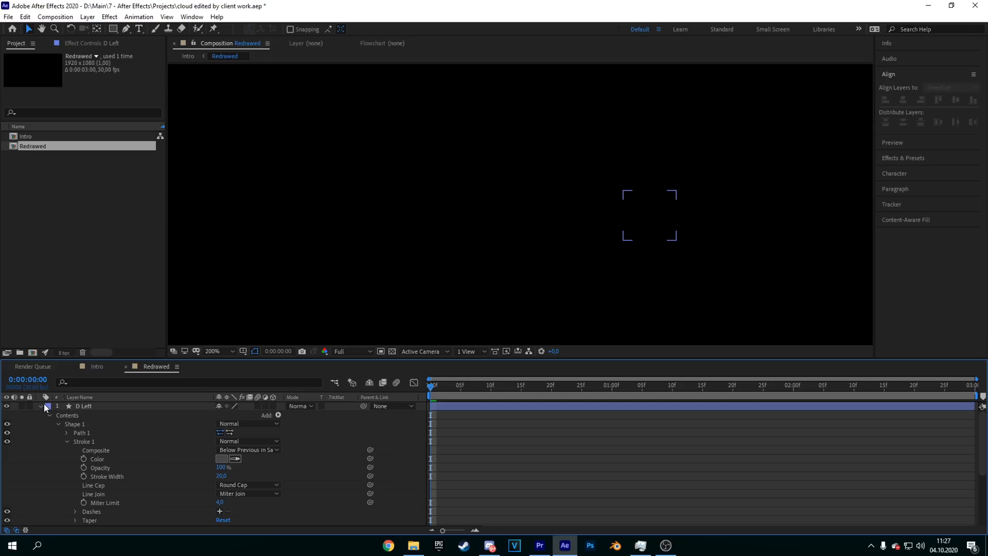
{"action": "left_click", "coordinate": [41, 406]}
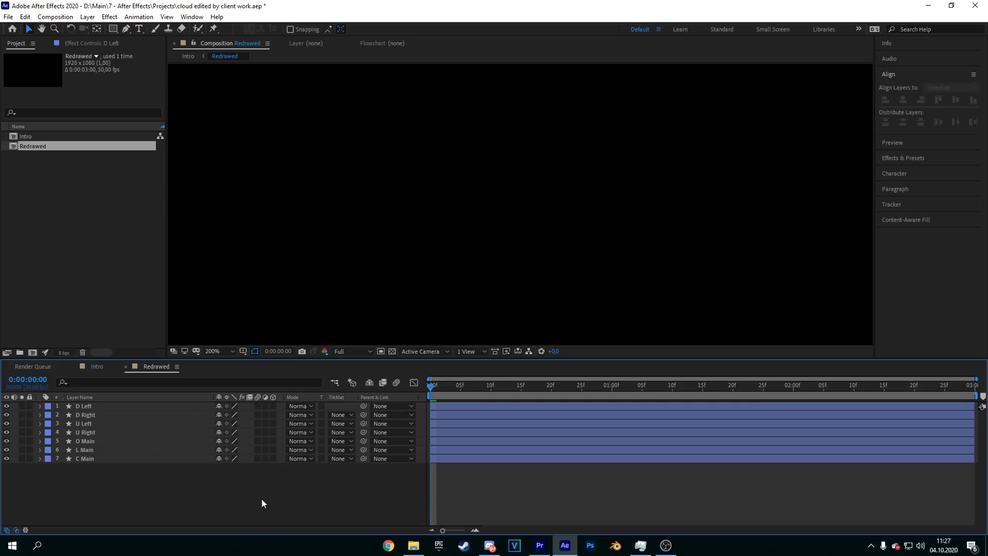
- Scrub through Redrawed, save the project and review the round-capped text animation in the Intro composition
{"action": "left_click_drag", "start_coordinate": [429, 386], "coordinate": [234, 378]}
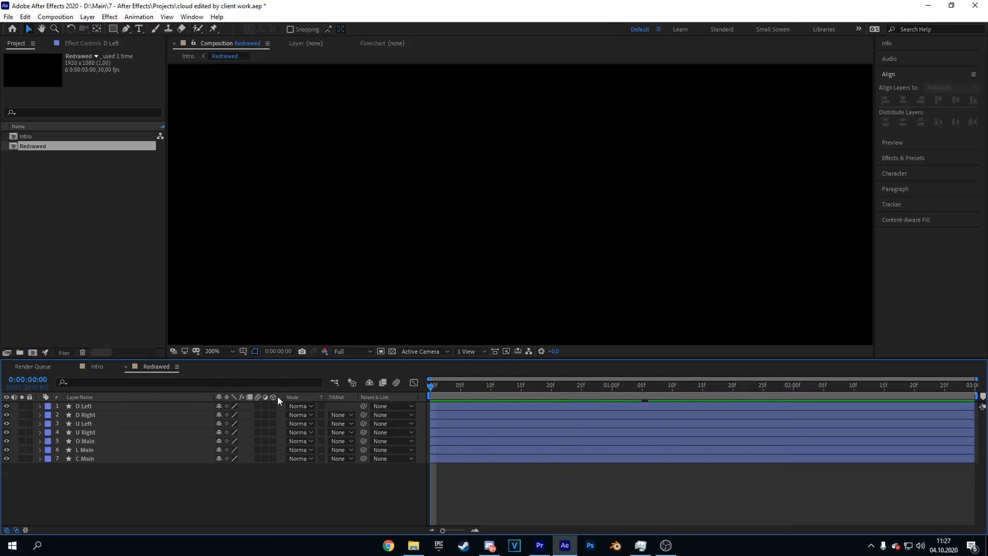
{"action": "key", "text": "ctrl+s"}
{"action": "left_click", "coordinate": [97, 367]}
{"action": "left_click", "coordinate": [97, 414]}
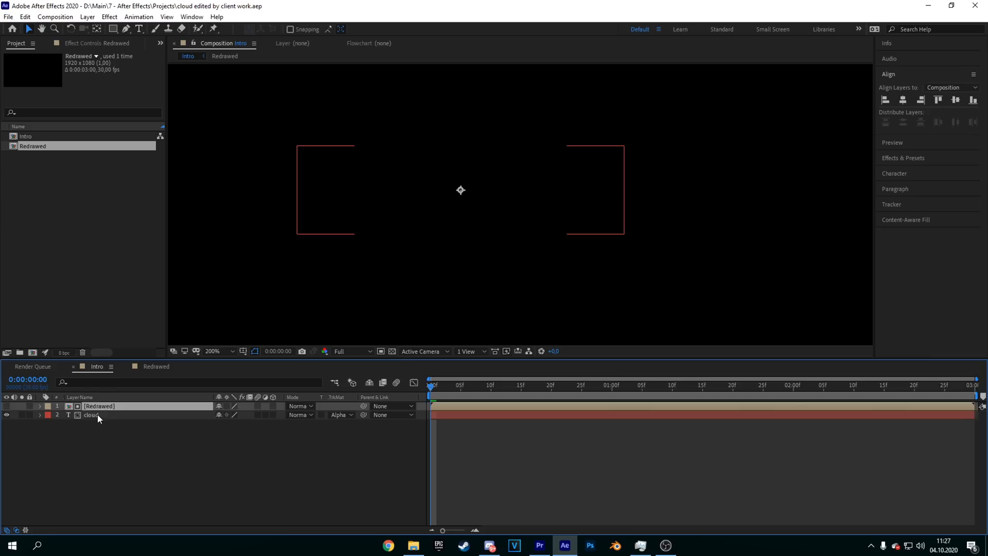
{"action": "left_click_drag", "start_coordinate": [430, 385], "coordinate": [399, 354]}
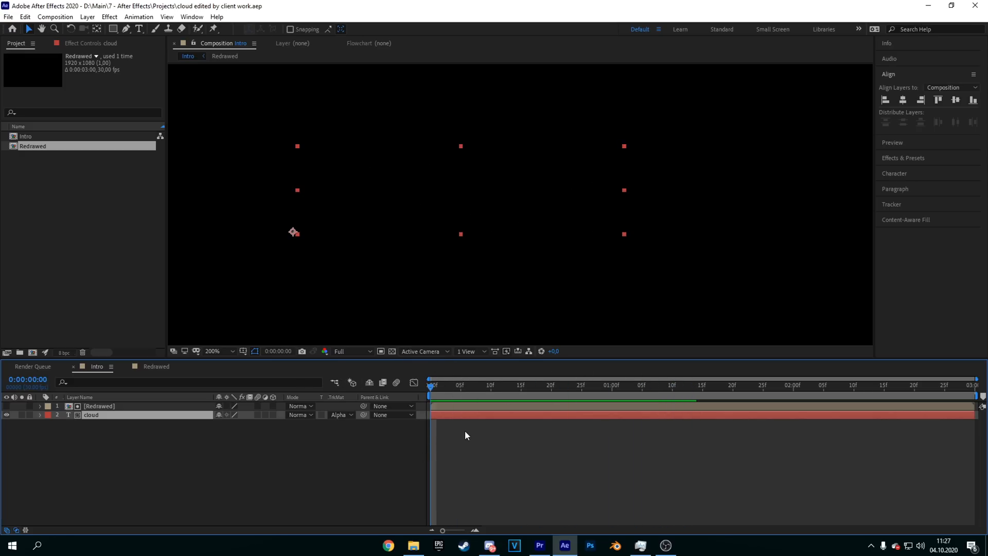
{"action": "mouse_move", "coordinate": [431, 383]}
{"action": "left_mouse_down"}
{"action": "mouse_move", "coordinate": [571, 381]}
{"action": "mouse_move", "coordinate": [468, 392]}
{"action": "mouse_move", "coordinate": [427, 382]}
{"action": "left_mouse_up"}
{"action": "left_click_drag", "start_coordinate": [465, 454], "coordinate": [439, 373]}
{"action": "left_click_drag", "start_coordinate": [447, 420], "coordinate": [446, 407]}
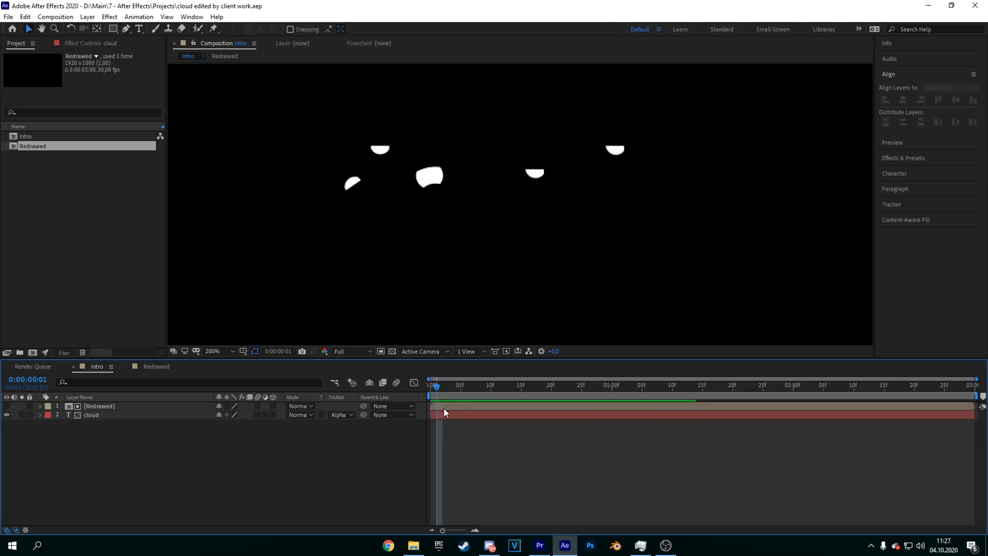
- Duplicate the cloud and Redrawed layers together and shift the two copies to start at 0:03
{"action": "left_click", "coordinate": [109, 413]}
{"action": "left_click", "coordinate": [105, 406], "text": "shift"}
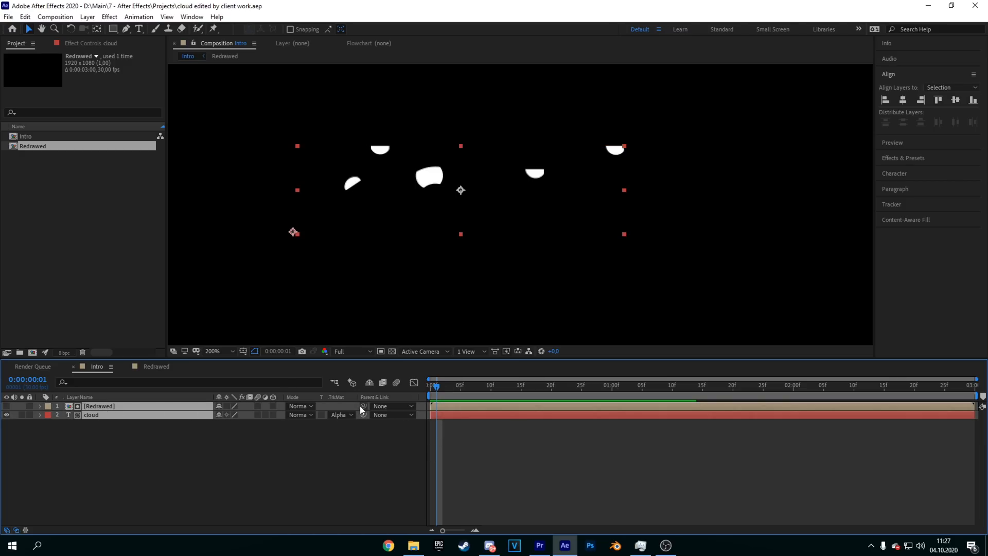
{"action": "key", "text": "ctrl+d"}
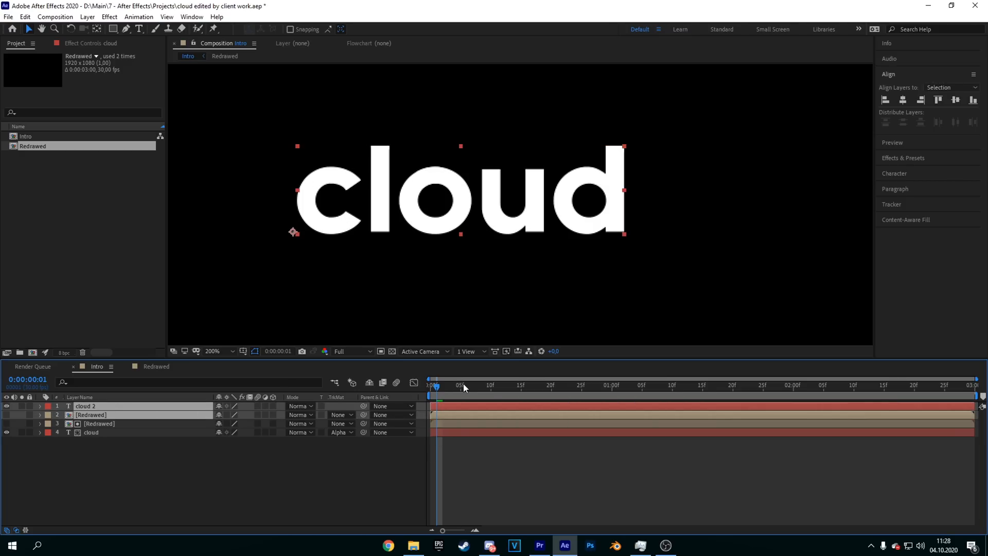
{"action": "left_click", "coordinate": [431, 388]}
{"action": "scroll", "coordinate": [480, 421], "scroll_direction": "up", "scroll_amount": 5}
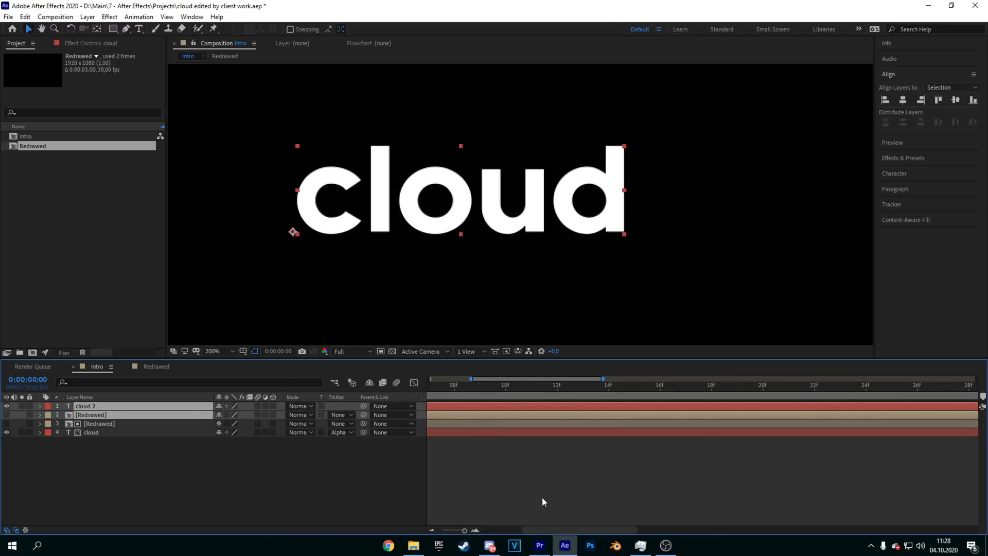
{"action": "left_click_drag", "start_coordinate": [540, 529], "coordinate": [478, 526]}
{"action": "left_click_drag", "start_coordinate": [430, 388], "coordinate": [517, 385]}
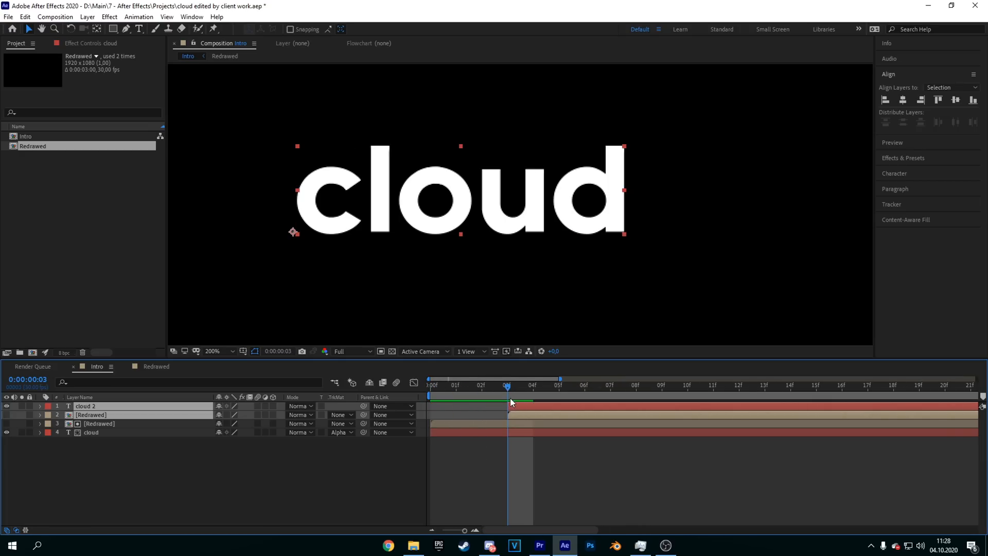
- Move the duplicated Redrawed layer above cloud 2 so it serves as that text layer's alpha matte
{"action": "left_click_drag", "start_coordinate": [509, 388], "coordinate": [448, 366]}
{"action": "left_click", "coordinate": [472, 422]}
{"action": "left_click", "coordinate": [467, 431]}
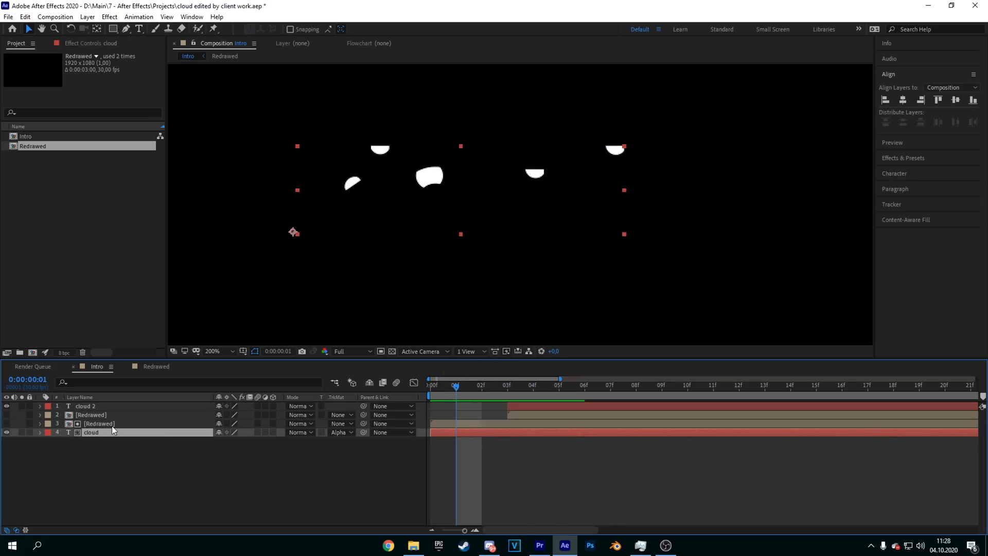
{"action": "left_click_drag", "start_coordinate": [85, 416], "coordinate": [90, 402]}
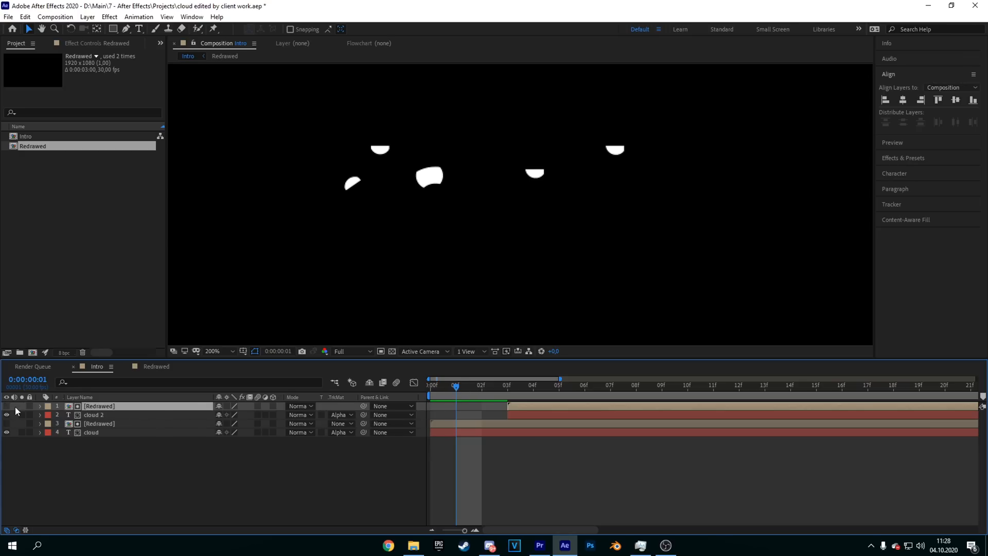
{"action": "left_click", "coordinate": [96, 423]}
{"action": "left_click", "coordinate": [110, 447]}
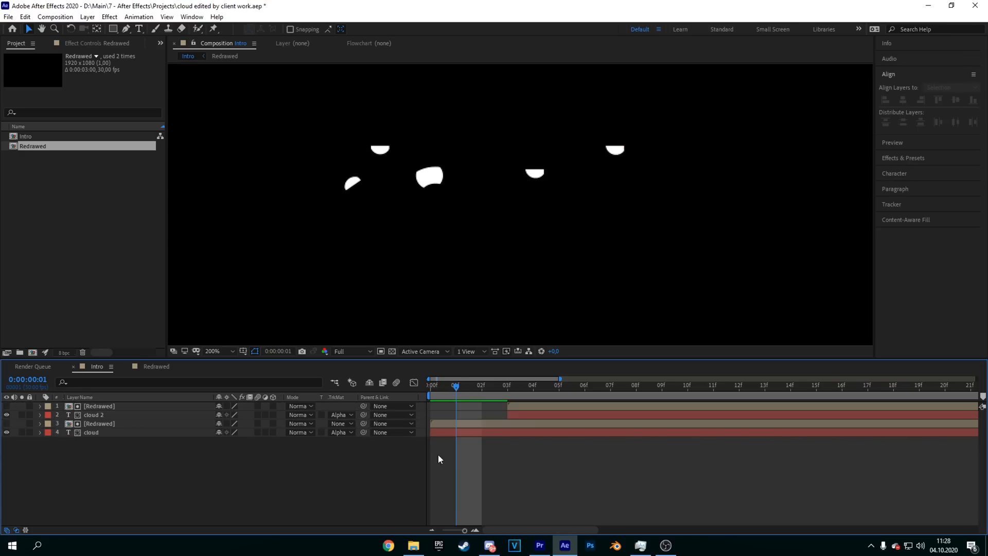
- At 0:05, recolor the letter "c" in the original cloud text layer to 00D2FF
{"action": "mouse_move", "coordinate": [457, 389]}
{"action": "left_mouse_down"}
{"action": "mouse_move", "coordinate": [684, 390]}
{"action": "mouse_move", "coordinate": [873, 409]}
{"action": "mouse_move", "coordinate": [430, 386]}
{"action": "mouse_move", "coordinate": [464, 387]}
{"action": "left_mouse_up"}
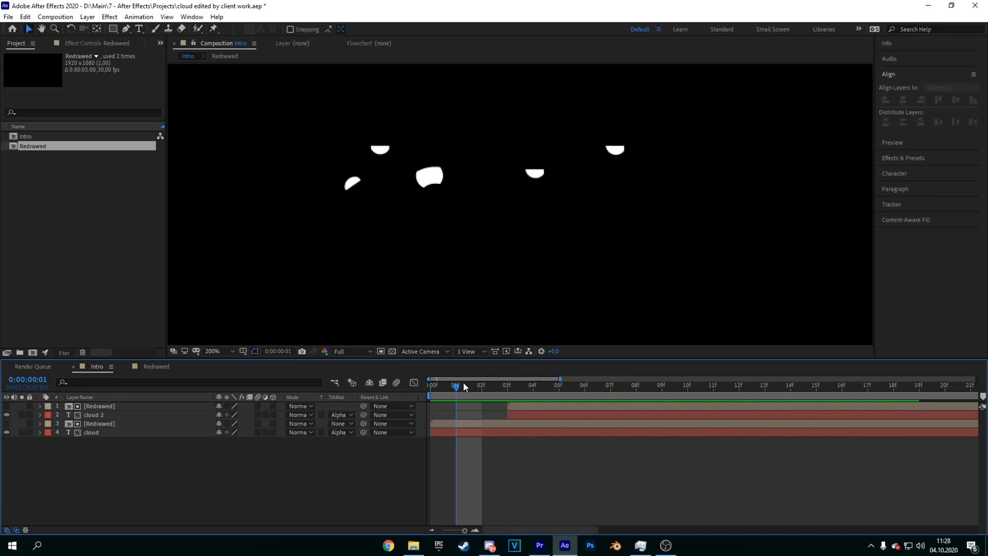
{"action": "left_click", "coordinate": [474, 433]}
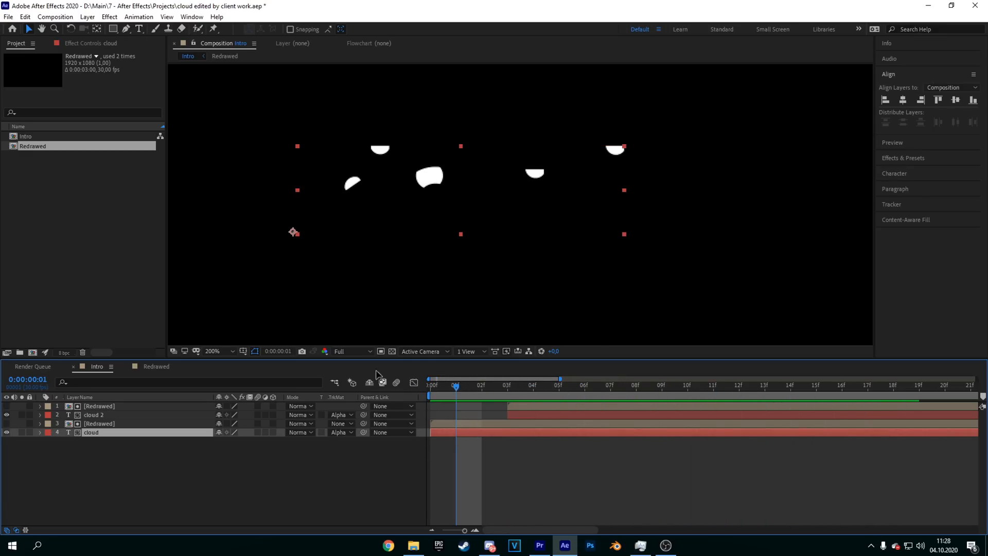
{"action": "left_click_drag", "start_coordinate": [459, 388], "coordinate": [560, 385]}
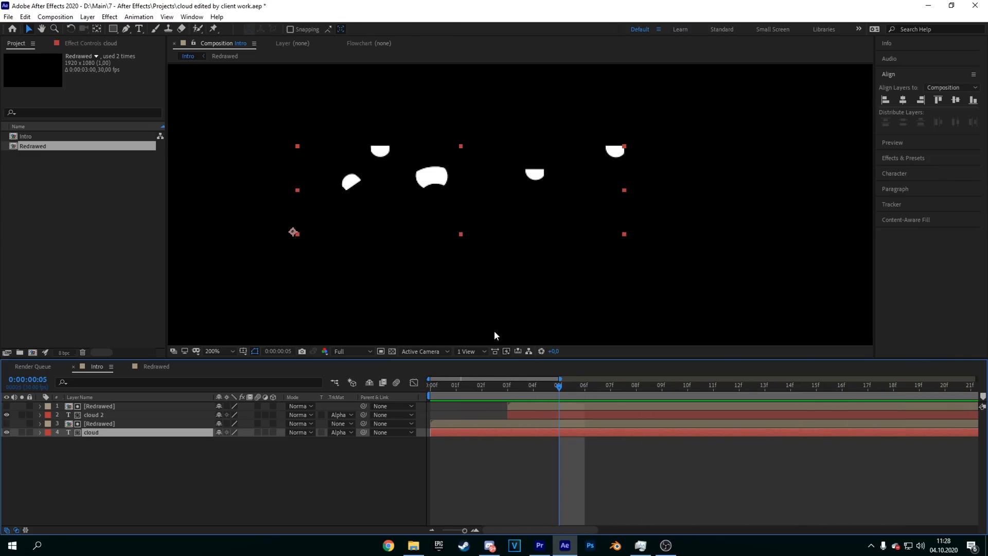
{"action": "key", "text": "ctrl+t"}
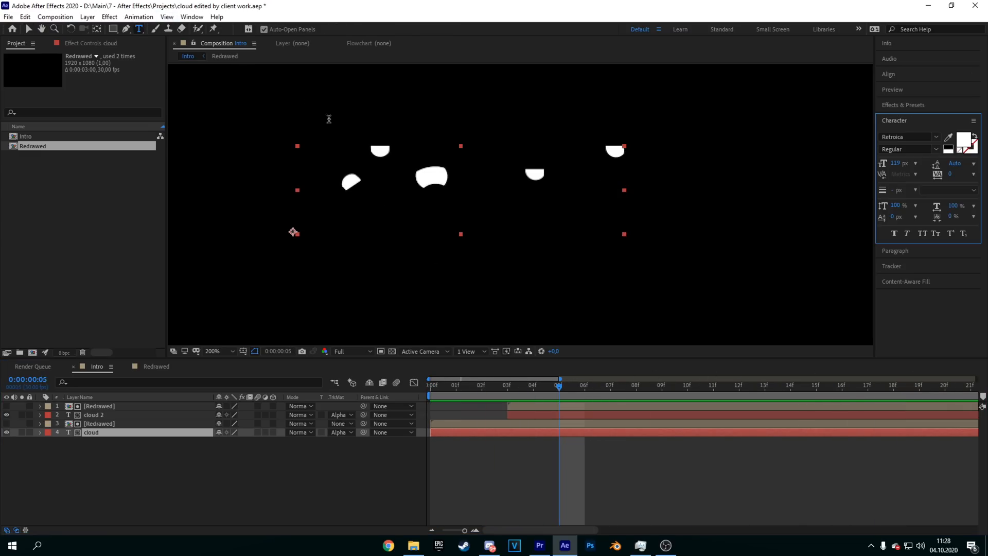
{"action": "left_click_drag", "start_coordinate": [368, 177], "coordinate": [296, 177]}
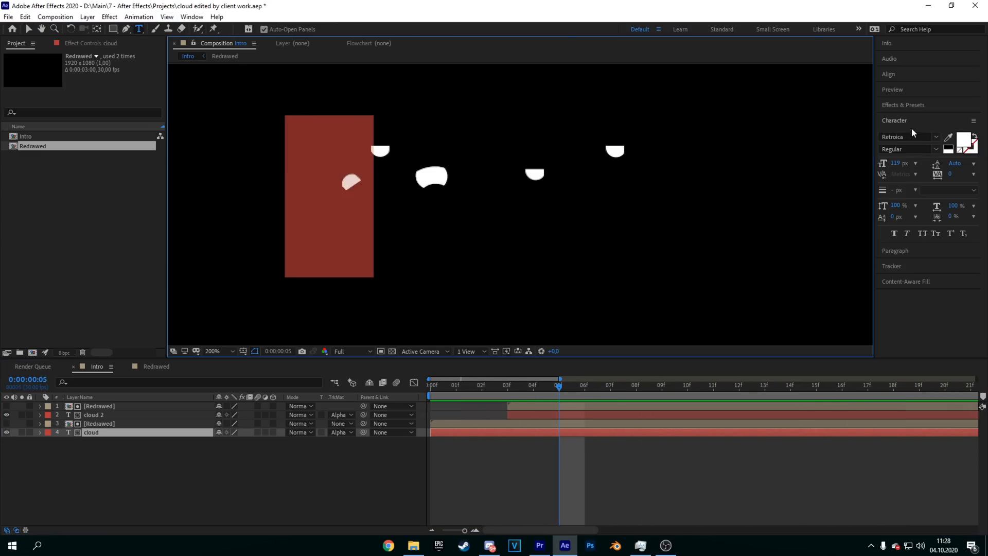
{"action": "left_click", "coordinate": [960, 144]}
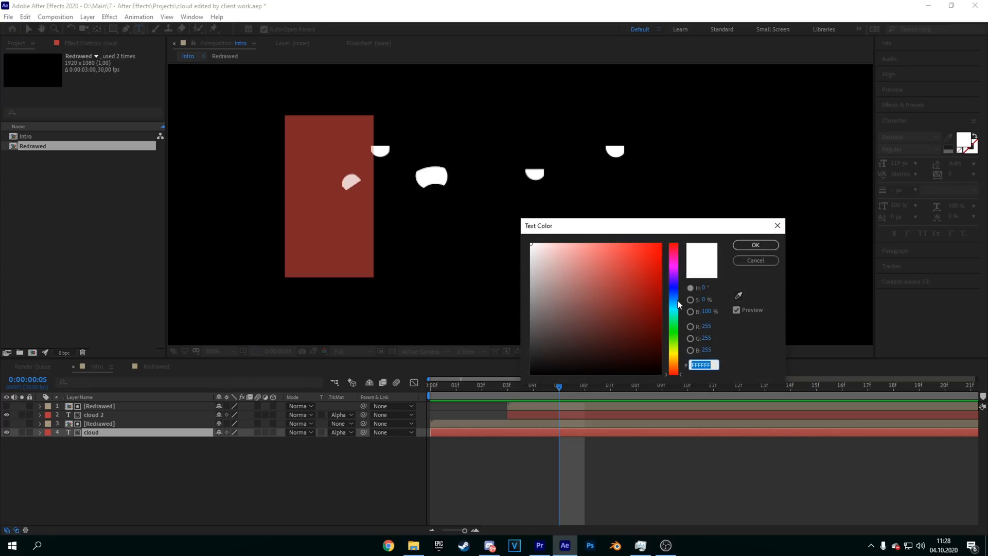
{"action": "type", "text": "00D2FF"}
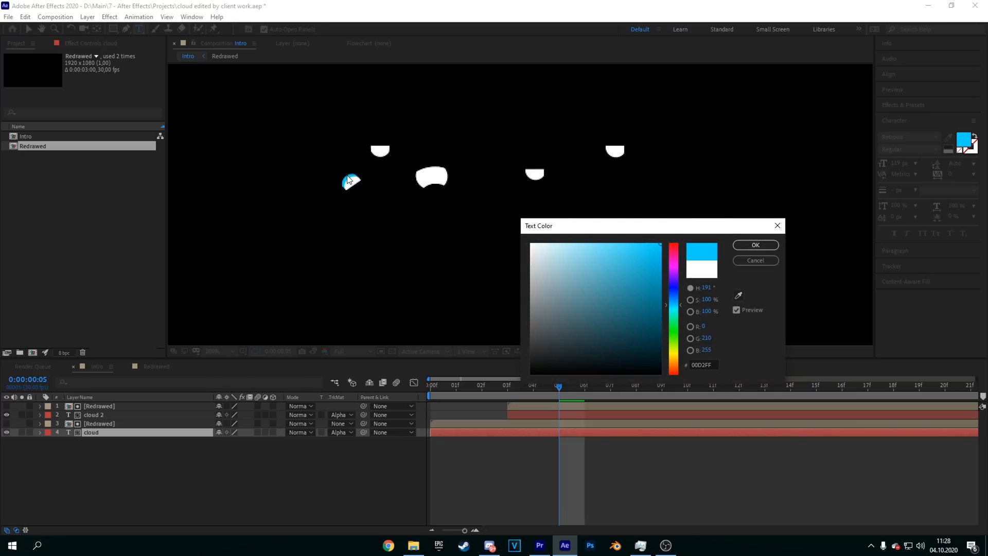
{"action": "left_click", "coordinate": [743, 245]}
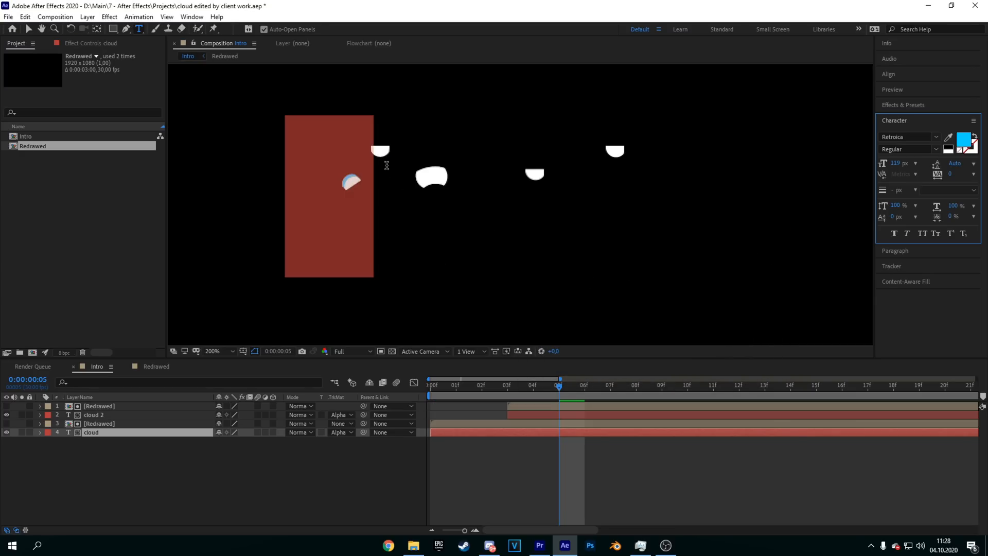
- At 0:15, recolor the letter "l" in the original cloud text layer to FF00DE
{"action": "left_click_drag", "start_coordinate": [574, 385], "coordinate": [817, 345]}
{"action": "left_click", "coordinate": [386, 171]}
{"action": "left_click_drag", "start_coordinate": [388, 172], "coordinate": [363, 168]}
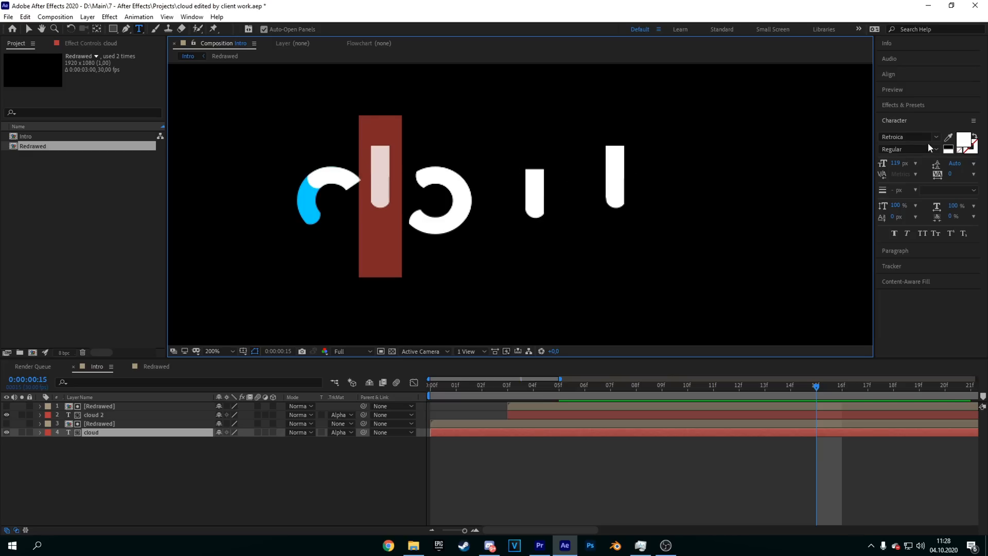
{"action": "left_click", "coordinate": [962, 143]}
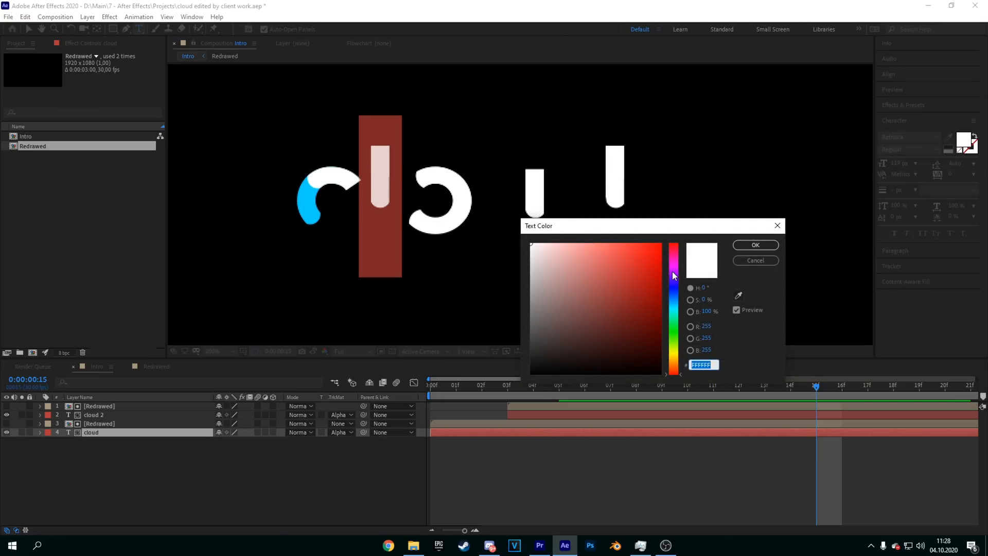
{"action": "left_click_drag", "start_coordinate": [672, 270], "coordinate": [673, 266]}
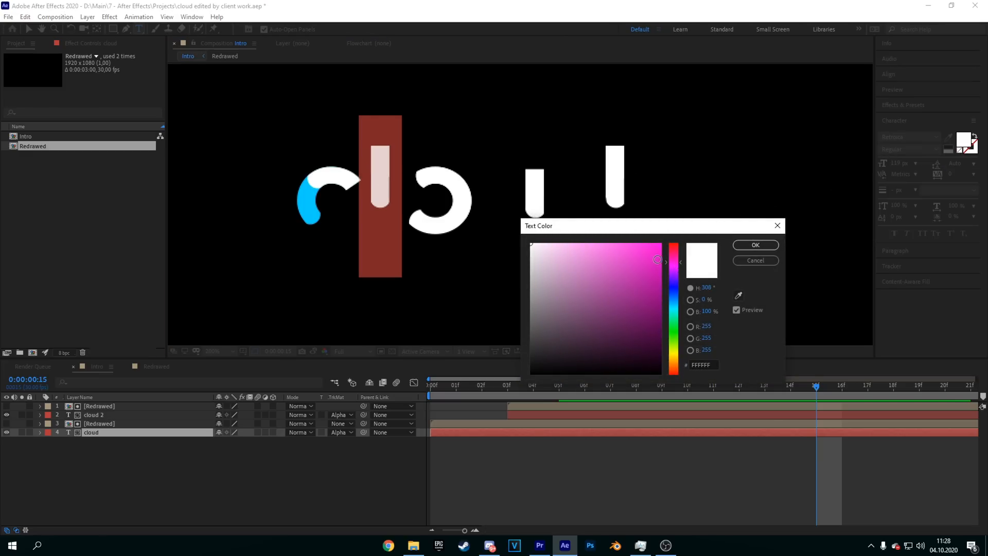
{"action": "left_click", "coordinate": [660, 244]}
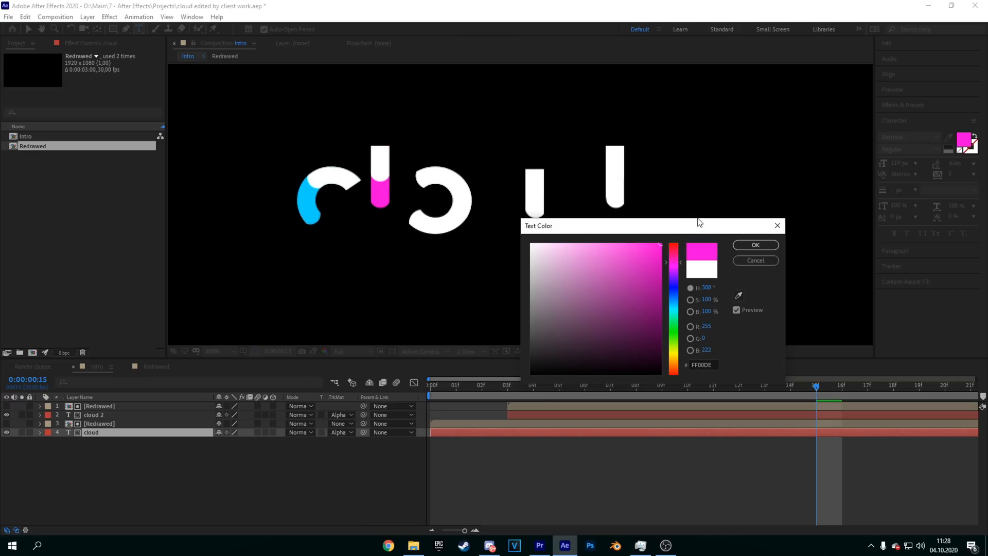
{"action": "left_click", "coordinate": [755, 246]}
- Recolor the letter "o" in the original cloud text layer by sampling the blue of the letter "c"
{"action": "left_click_drag", "start_coordinate": [465, 208], "coordinate": [408, 201]}
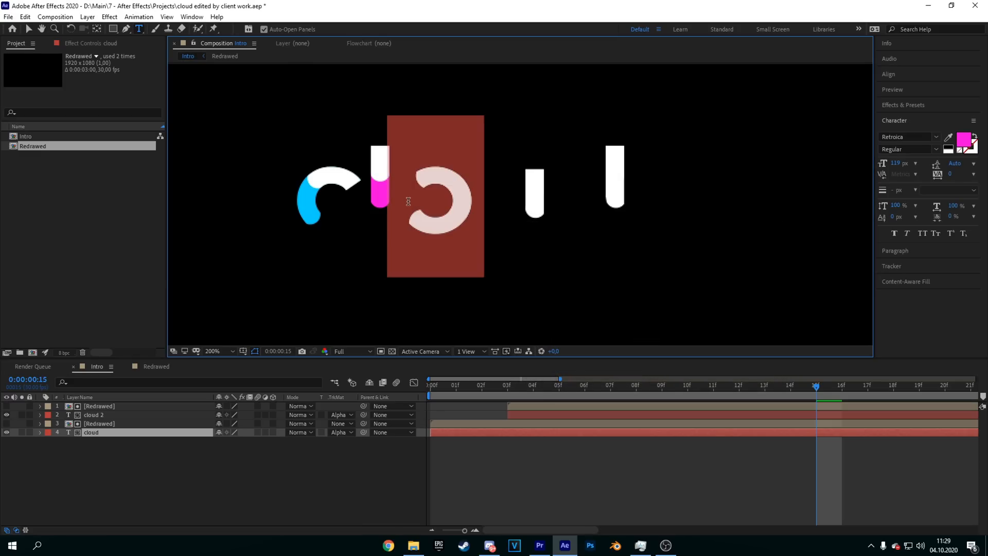
{"action": "left_click", "coordinate": [964, 139]}
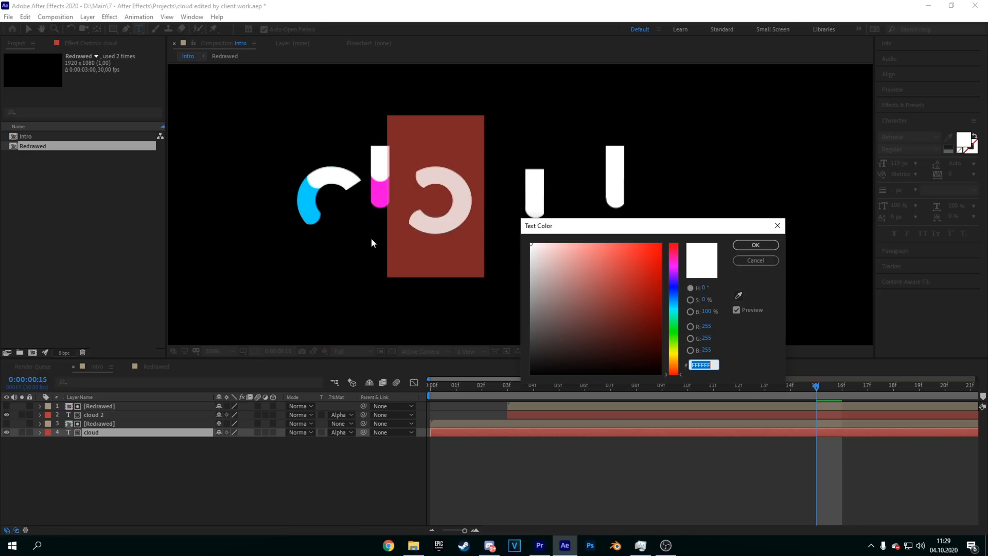
{"action": "left_click", "coordinate": [738, 295]}
{"action": "left_click", "coordinate": [313, 204]}
{"action": "left_click", "coordinate": [752, 246]}
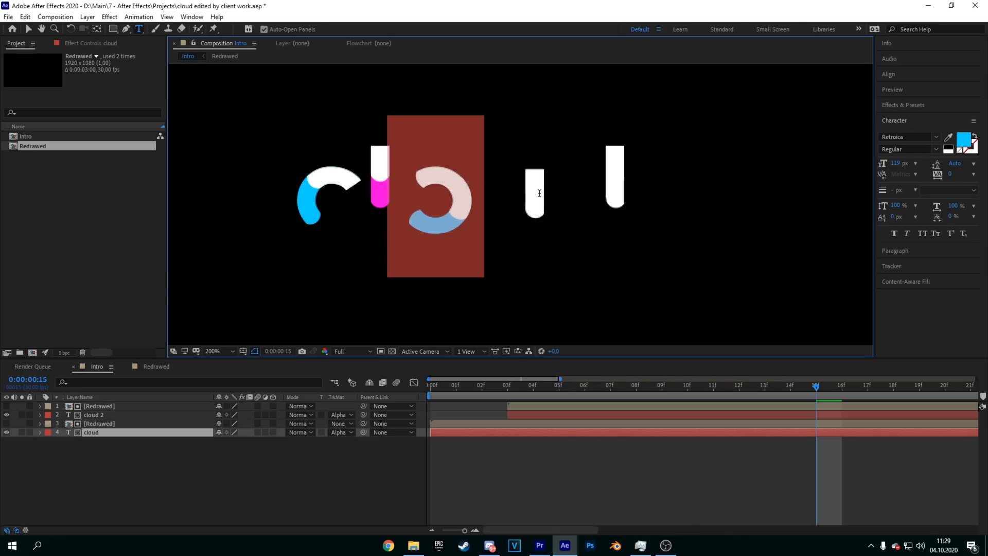
- Recolor the letter "u" in the original cloud text layer by sampling the magenta of the letter "l"
{"action": "key", "text": "Right"}
{"action": "key", "text": "shift+Right"}
{"action": "left_click", "coordinate": [963, 140]}
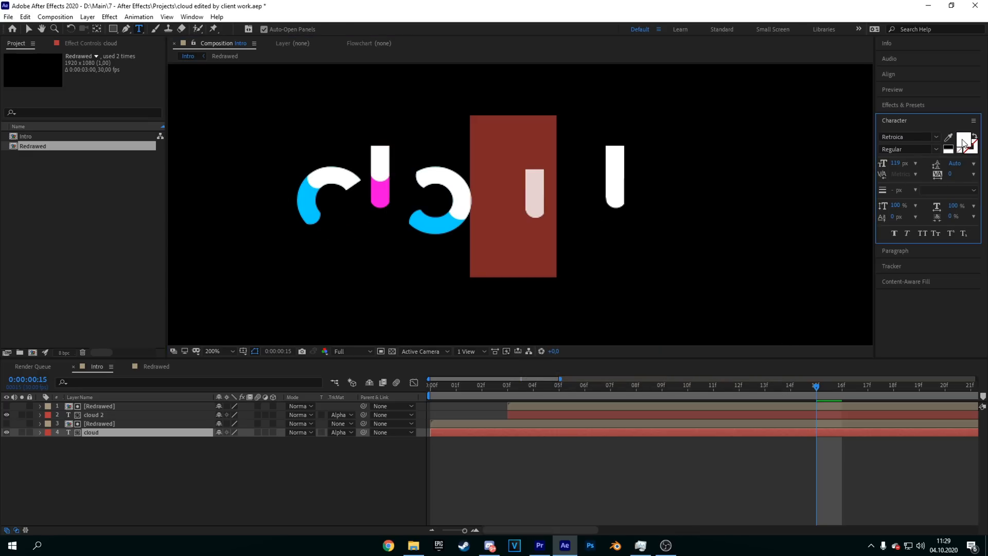
{"action": "left_click", "coordinate": [738, 296]}
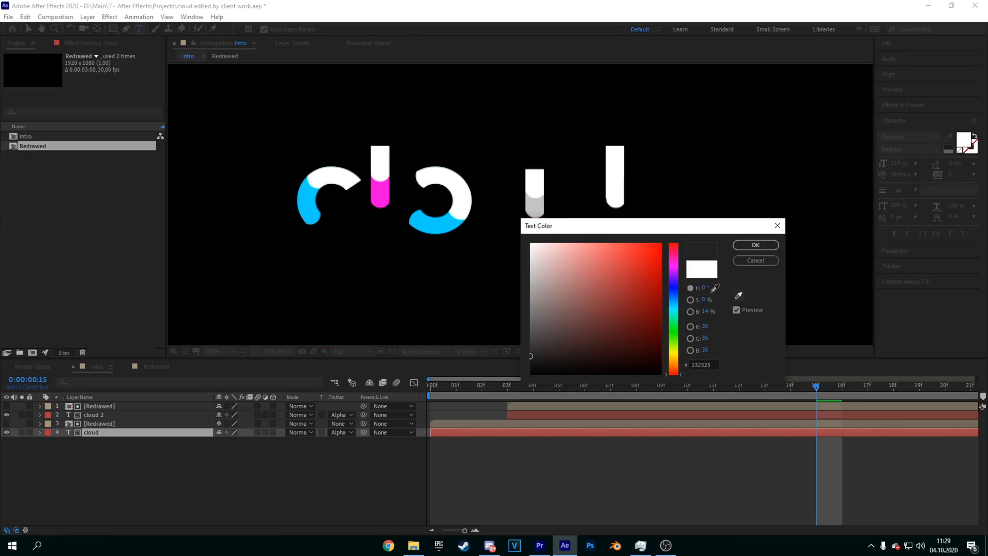
{"action": "left_click", "coordinate": [383, 196]}
{"action": "left_click", "coordinate": [754, 246]}
- Recolor the letter "d" in the original cloud text layer to 00D2FF, sampled from the letter "o"
{"action": "key", "text": "Right"}
{"action": "key", "text": "Right"}
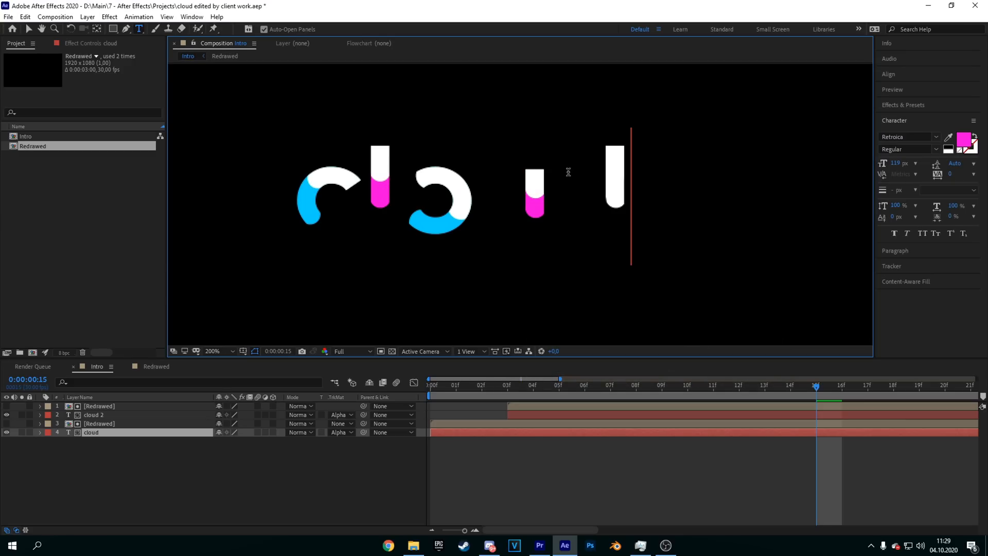
{"action": "key", "text": "shift+Left"}
{"action": "left_click", "coordinate": [967, 141]}
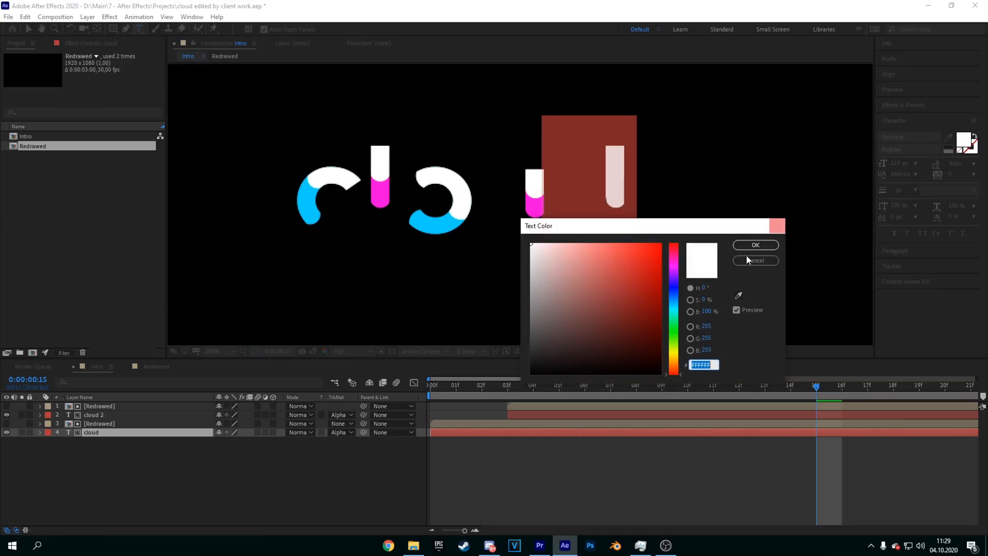
{"action": "left_click", "coordinate": [739, 295]}
{"action": "left_click", "coordinate": [438, 218]}
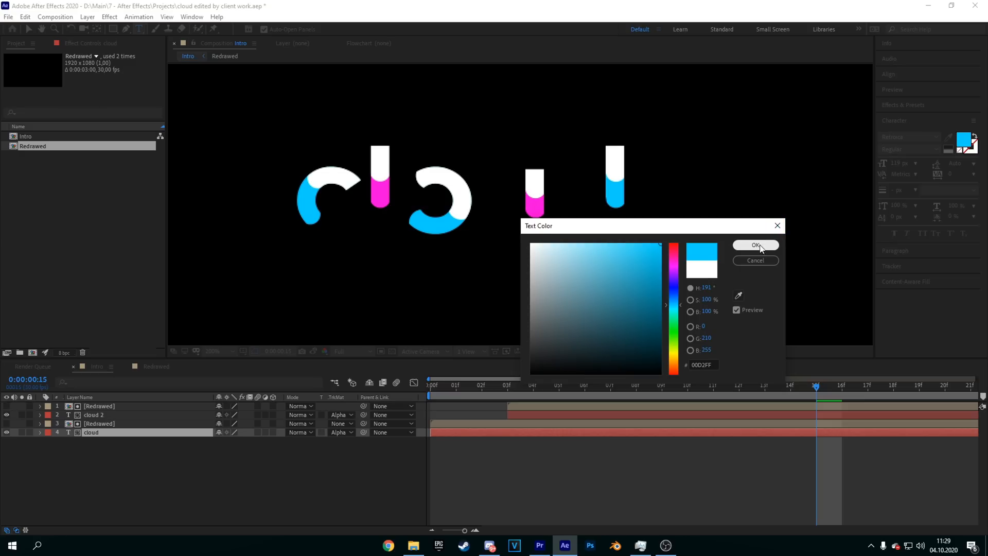
{"action": "left_click", "coordinate": [756, 245]}
- Play and scrub the Intro composition to check the colored letters leading the white copy
{"action": "left_click_drag", "start_coordinate": [810, 385], "coordinate": [502, 404]}
{"action": "scroll", "coordinate": [548, 427], "scroll_direction": "down", "scroll_amount": 3}
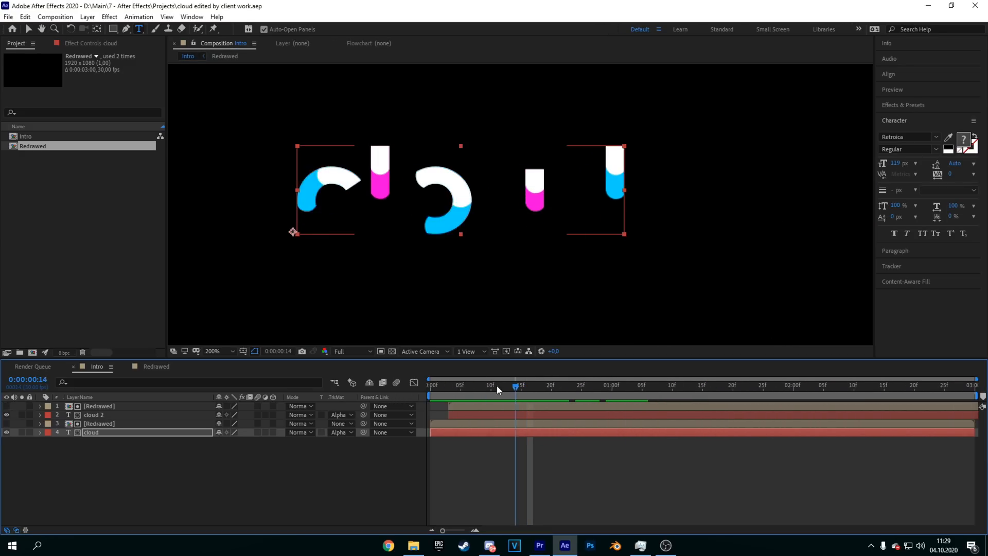
{"action": "key", "text": "space"}
{"action": "mouse_move", "coordinate": [573, 381]}
{"action": "left_mouse_down"}
{"action": "mouse_move", "coordinate": [418, 378]}
{"action": "mouse_move", "coordinate": [675, 395]}
{"action": "mouse_move", "coordinate": [634, 387]}
{"action": "mouse_move", "coordinate": [665, 381]}
{"action": "mouse_move", "coordinate": [641, 379]}
{"action": "left_mouse_up"}
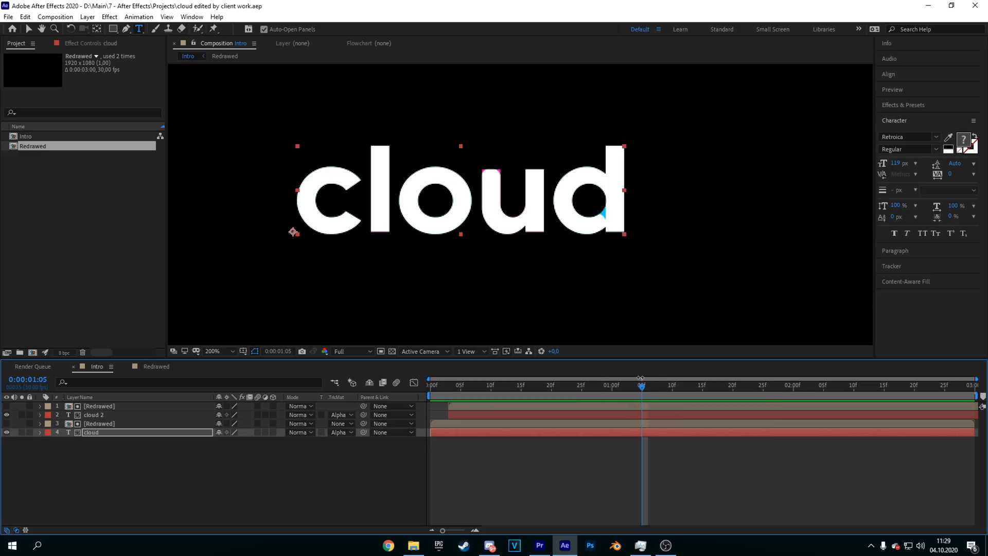
- Split the original cloud layer at 0:00:01:07 and delete the part after the split
{"action": "left_click", "coordinate": [646, 387]}
{"action": "left_click", "coordinate": [653, 386]}
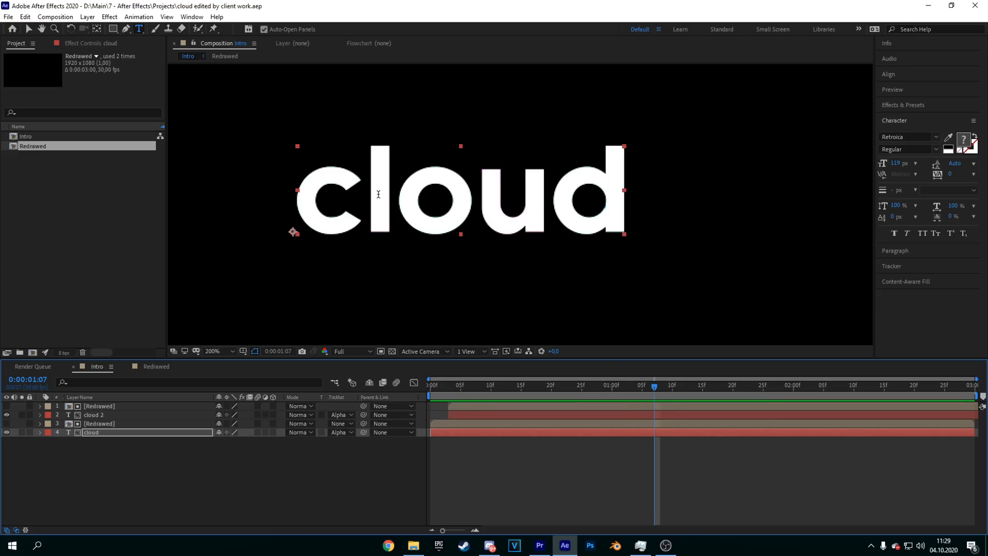
{"action": "key", "text": "ctrl+shift+d"}
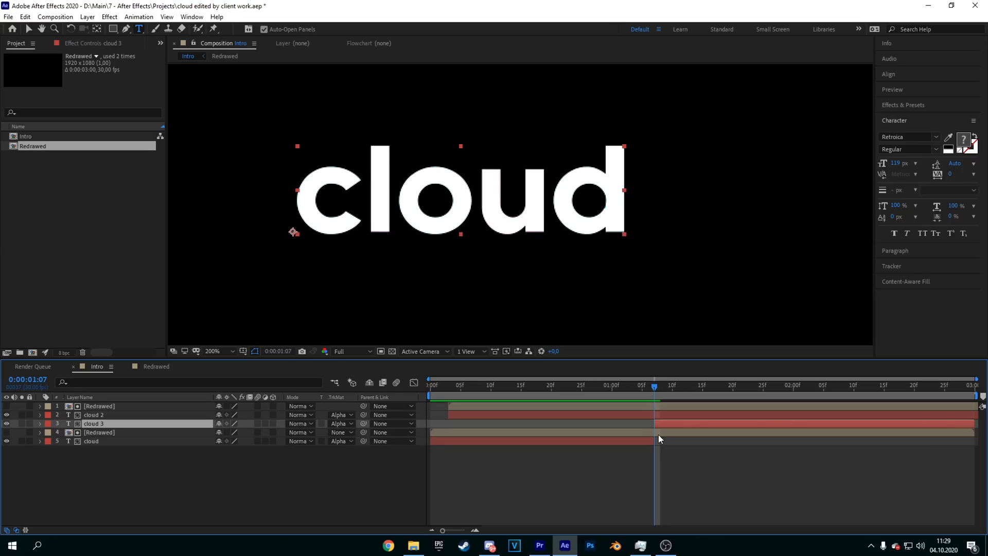
{"action": "key", "text": "ctrl+z"}
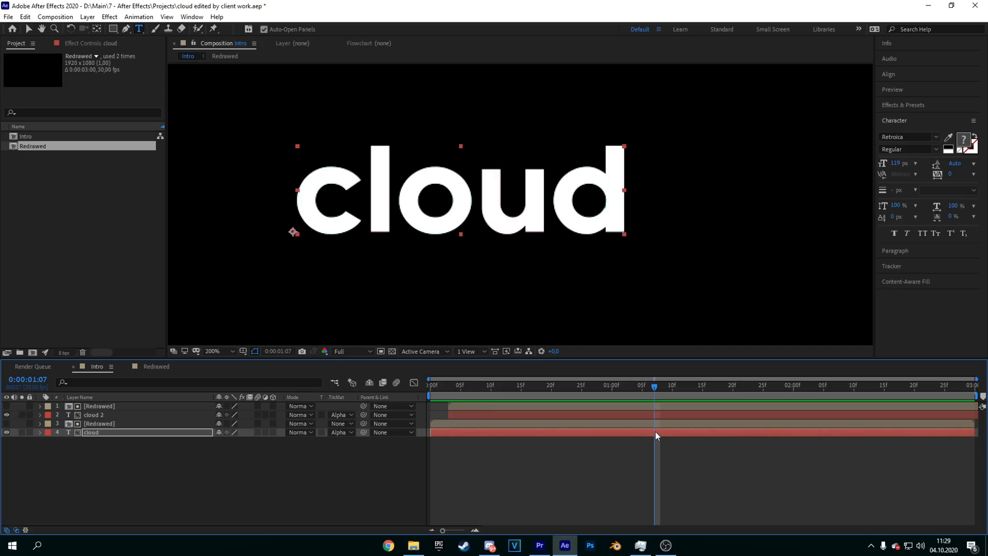
{"action": "key", "text": "ctrl+shift+d"}
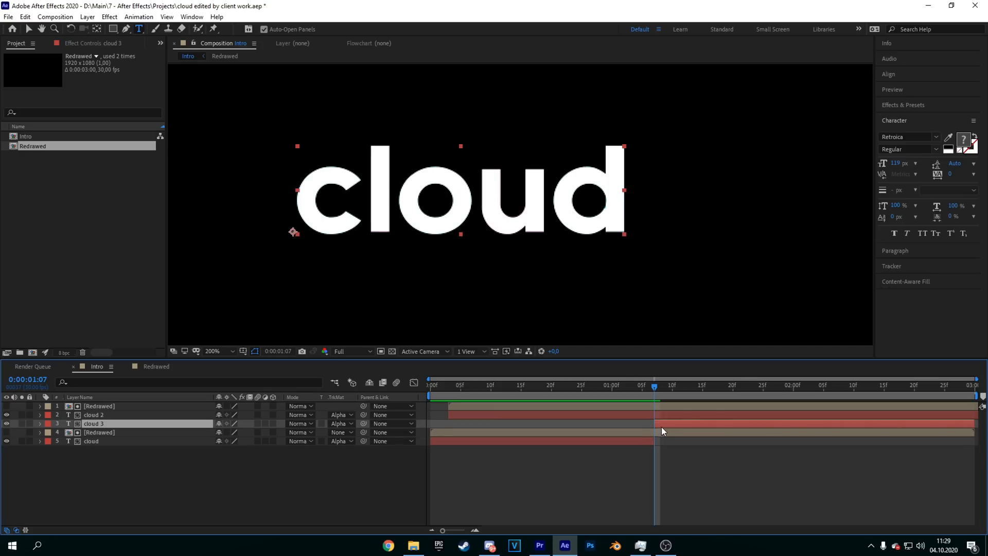
{"action": "key", "text": "Delete"}
- Play the Intro composition from the start to review the text animation with the trimmed colored layer
{"action": "left_click_drag", "start_coordinate": [657, 381], "coordinate": [353, 388]}
{"action": "key", "text": "space"}
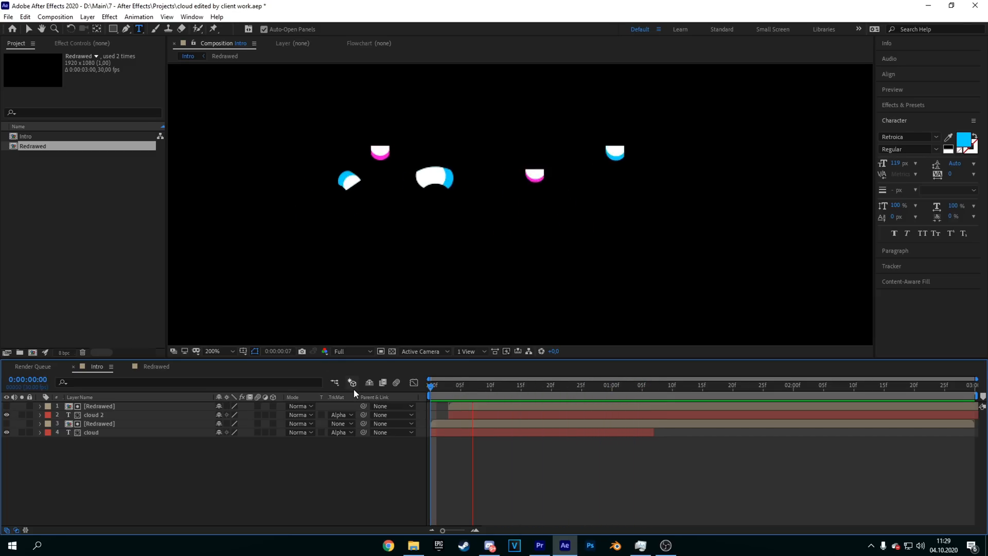
{"action": "left_click_drag", "start_coordinate": [673, 385], "coordinate": [382, 353]}
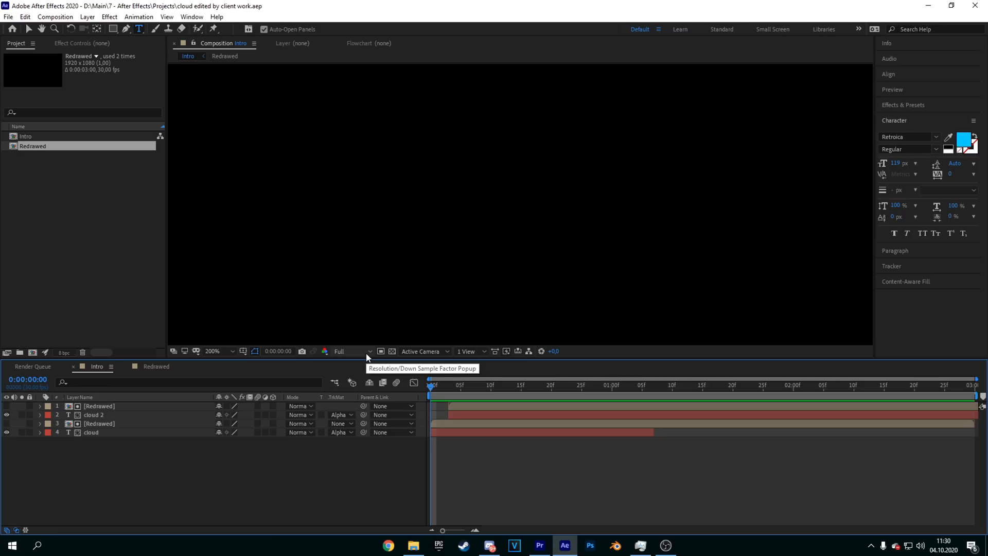
{"action": "left_click", "coordinate": [442, 385]}
{"action": "left_click_drag", "start_coordinate": [470, 379], "coordinate": [428, 399]}
- Pre-compose all four Intro layers into a new composition named Finall, moving all attributes into it
{"action": "scroll", "coordinate": [532, 233], "scroll_direction": "down", "scroll_amount": 4}
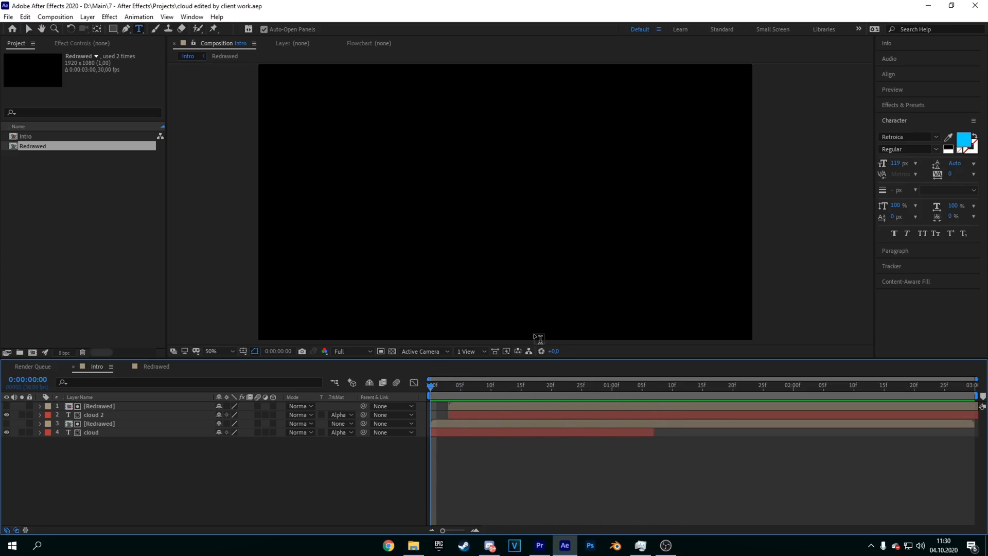
{"action": "left_click_drag", "start_coordinate": [437, 393], "coordinate": [396, 373]}
{"action": "left_click_drag", "start_coordinate": [241, 455], "coordinate": [86, 402]}
{"action": "right_click", "coordinate": [100, 417]}
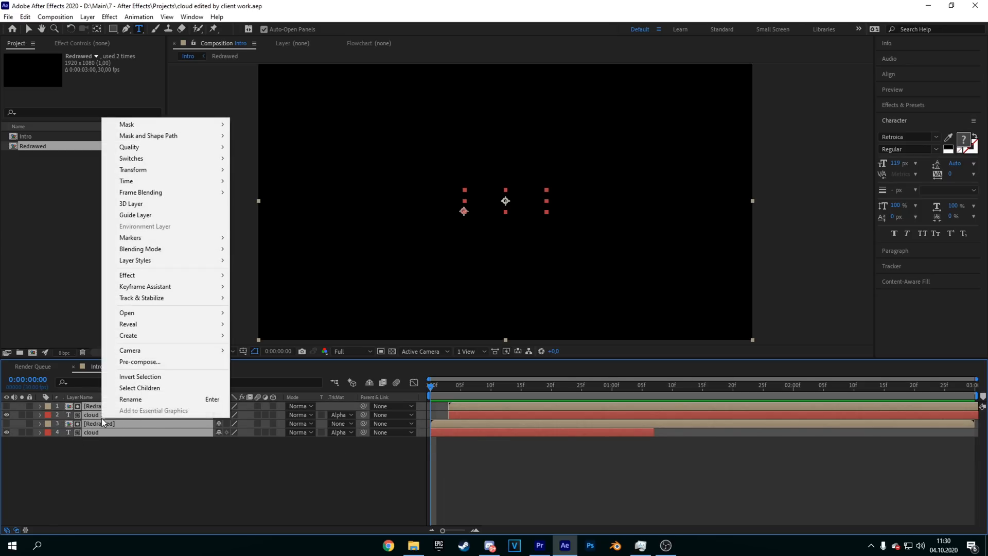
{"action": "left_click", "coordinate": [139, 362]}
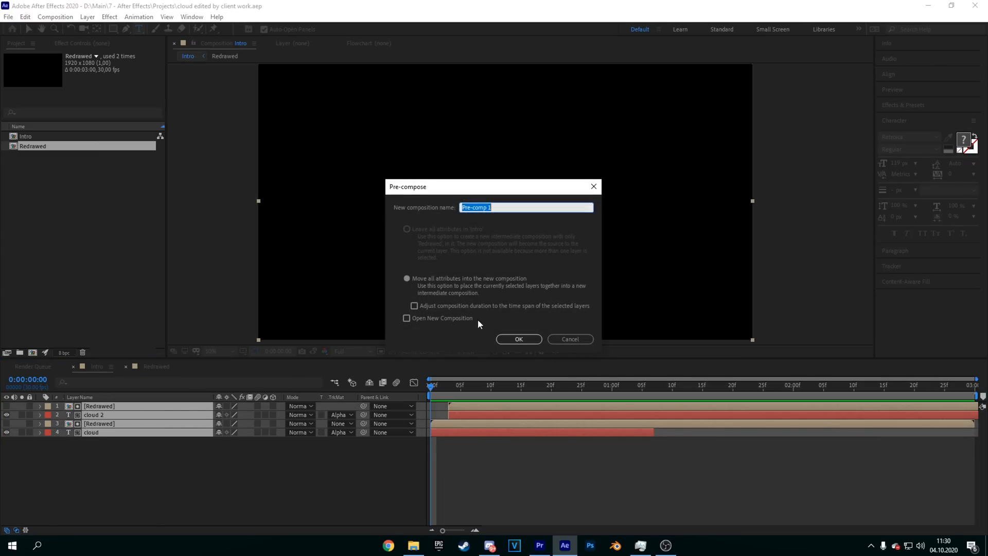
{"action": "type", "text": "Finall"}
{"action": "key", "text": "Return"}
{"action": "left_click", "coordinate": [439, 387]}
{"action": "left_click_drag", "start_coordinate": [440, 392], "coordinate": [412, 358]}
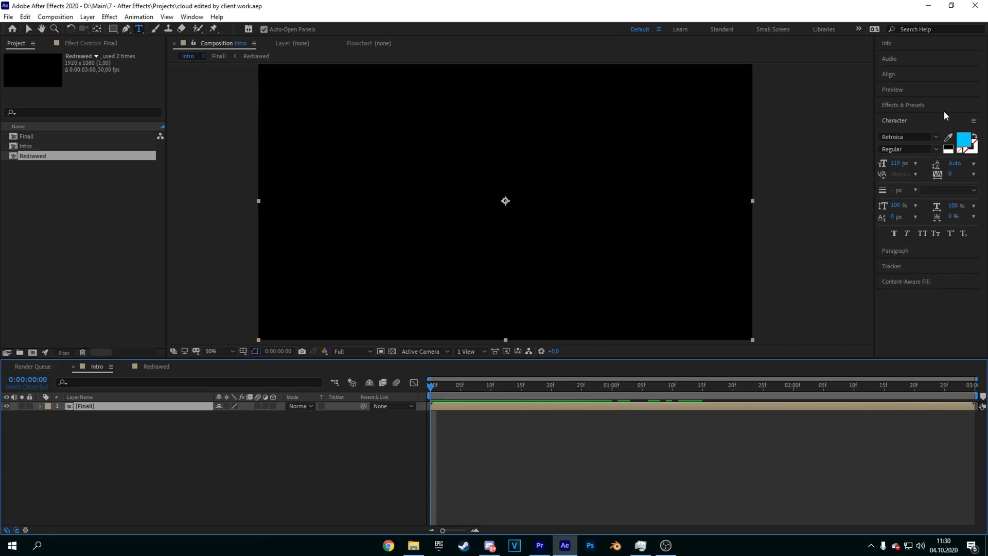
{"action": "left_click", "coordinate": [905, 104]}
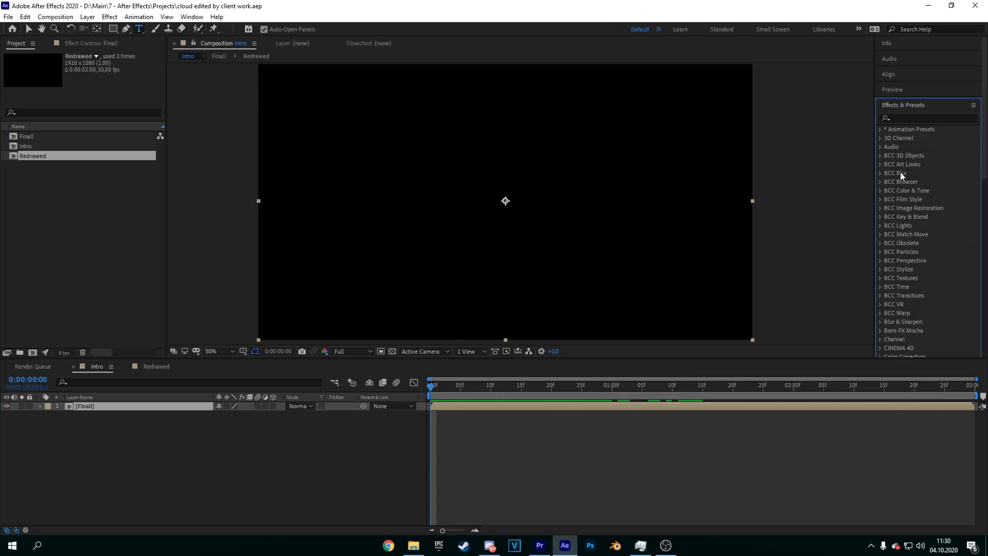
{"action": "scroll", "coordinate": [900, 172], "scroll_direction": "down", "scroll_amount": 15}
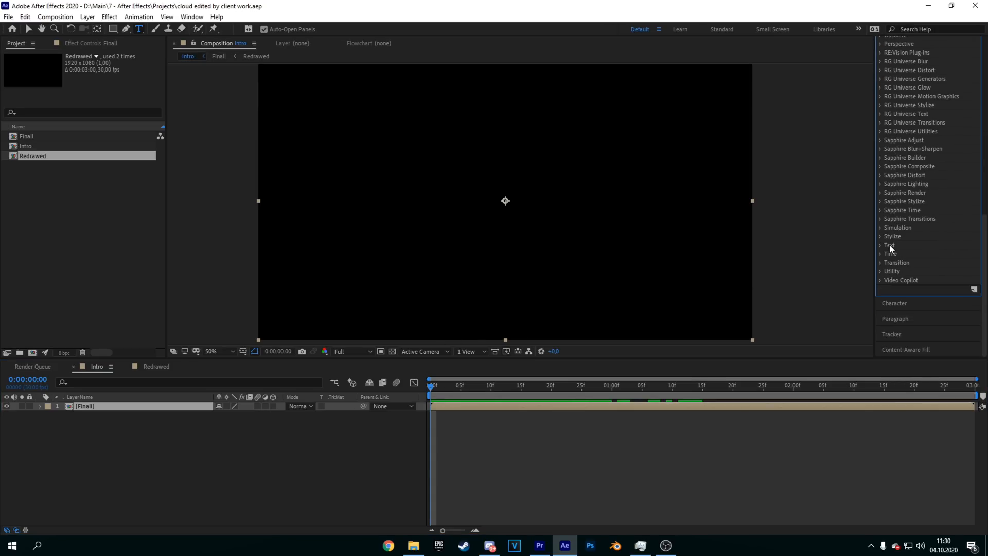
{"action": "scroll", "coordinate": [894, 243], "scroll_direction": "up", "scroll_amount": 15}
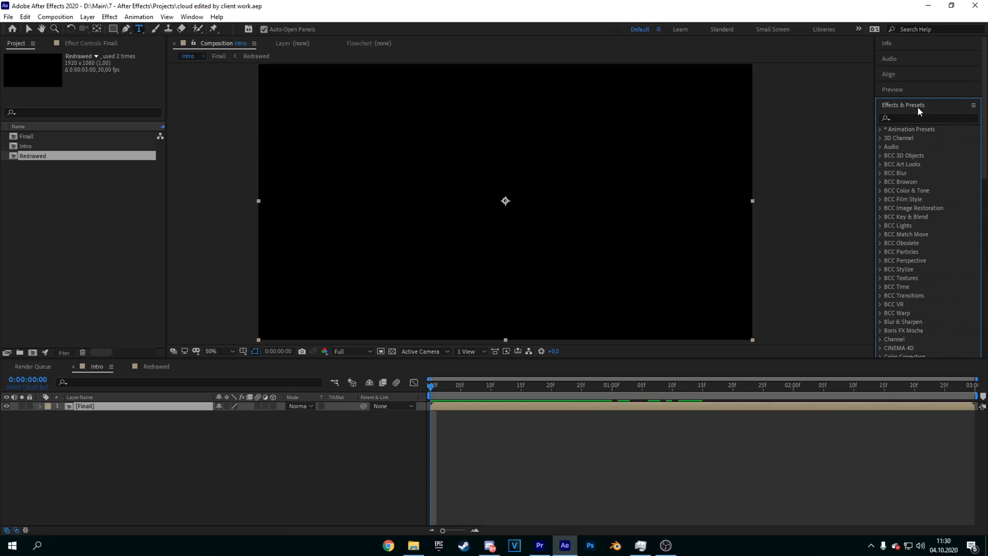
{"action": "left_click", "coordinate": [918, 106]}
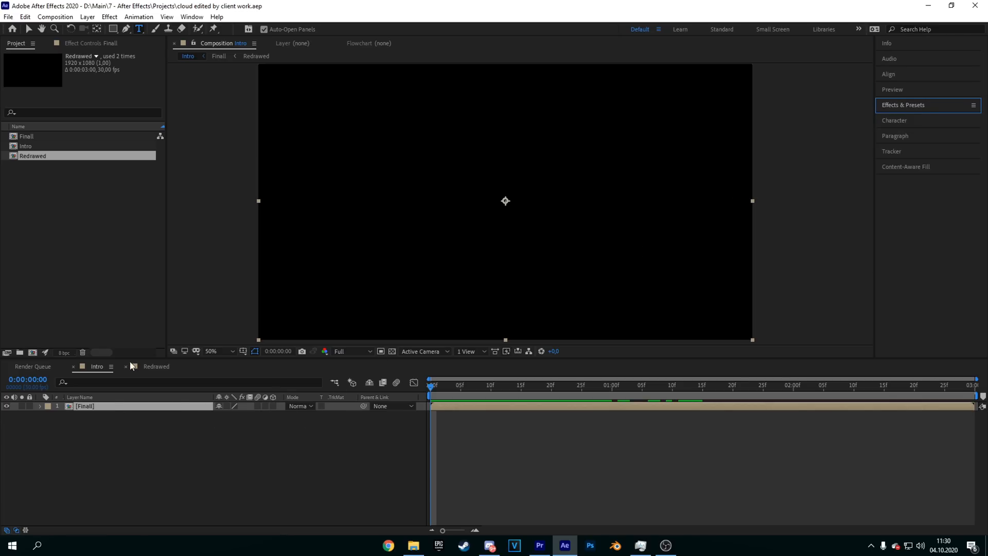
- Add Scale and Position keyframes to the Finall layer at 0:00
{"action": "left_click", "coordinate": [92, 406]}
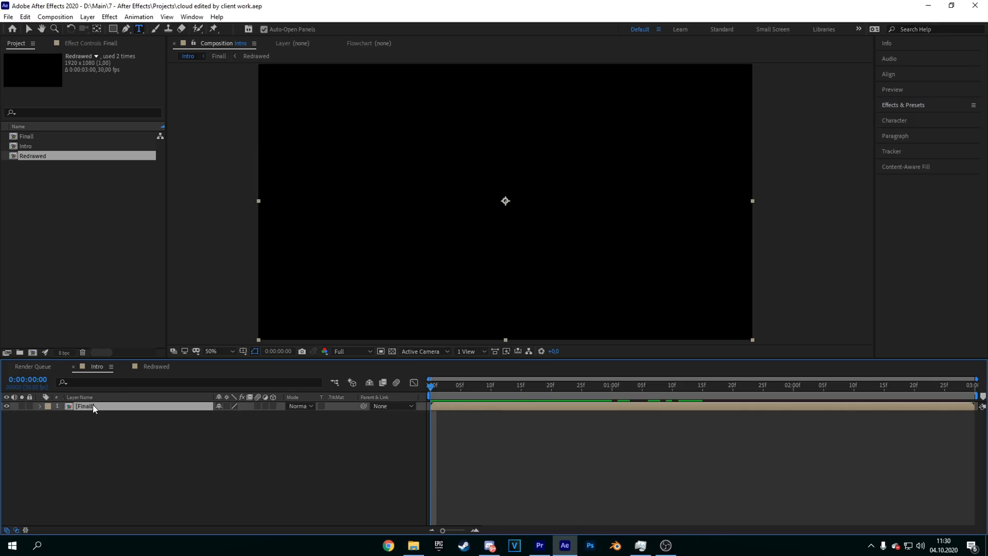
{"action": "left_click", "coordinate": [100, 412]}
{"action": "left_click", "coordinate": [98, 406]}
{"action": "key", "text": "s"}
{"action": "left_click", "coordinate": [67, 415]}
{"action": "key", "text": "p"}
{"action": "left_click", "coordinate": [67, 415]}
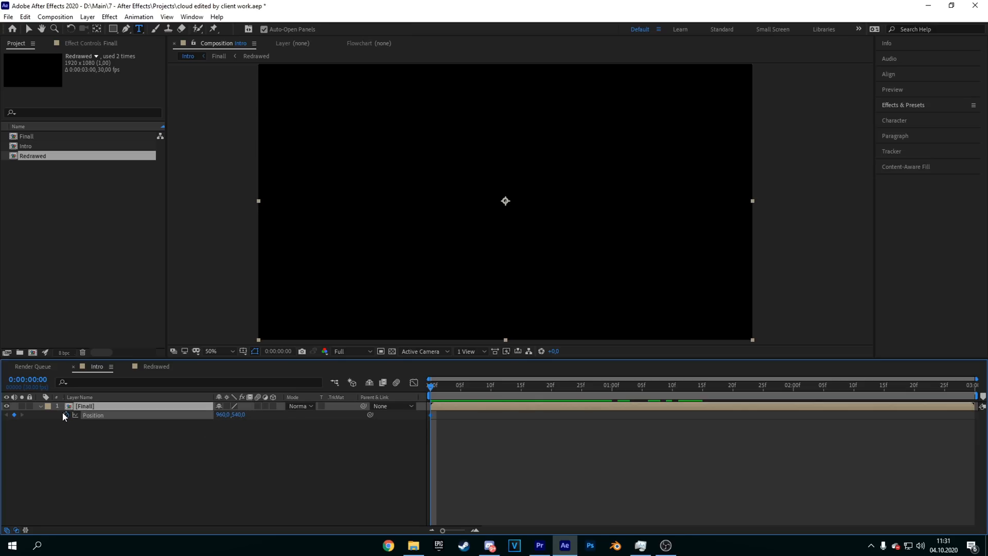
- Reveal the Finall layer's Position and Scale keyframes and move both to 0:21
{"action": "left_click", "coordinate": [88, 406]}
{"action": "key", "text": "u"}
{"action": "left_click_drag", "start_coordinate": [439, 441], "coordinate": [593, 421]}
{"action": "left_click_drag", "start_coordinate": [508, 388], "coordinate": [427, 379]}
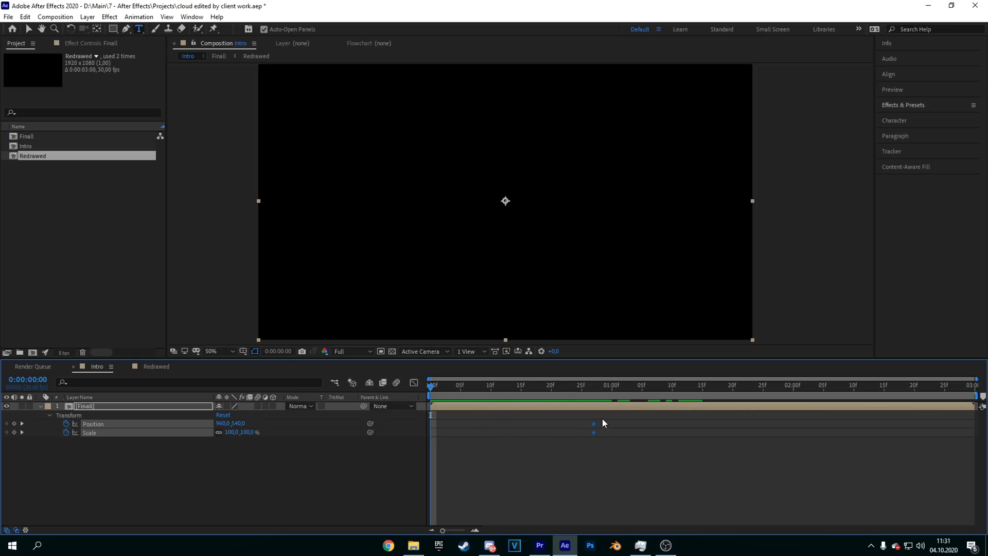
{"action": "left_click_drag", "start_coordinate": [551, 386], "coordinate": [645, 385]}
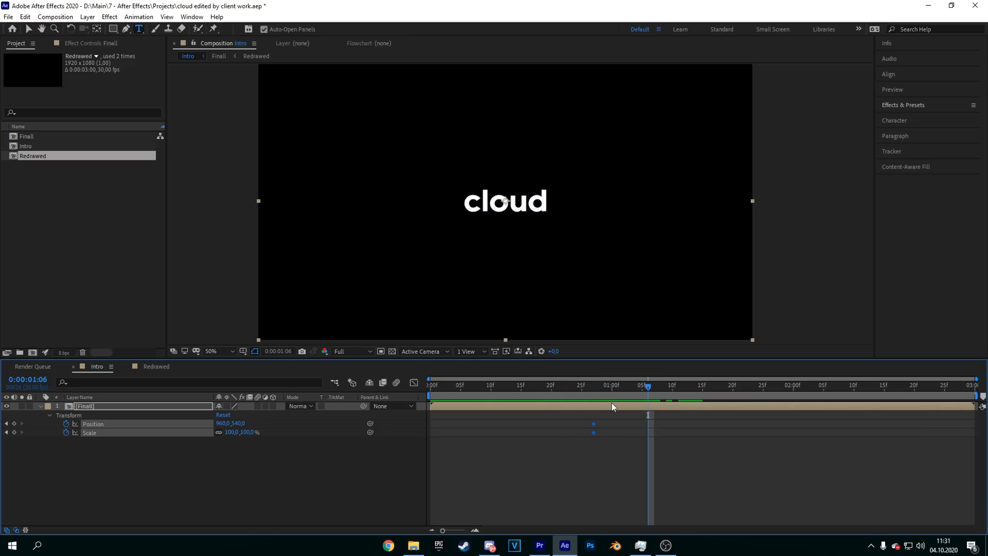
{"action": "left_click_drag", "start_coordinate": [595, 425], "coordinate": [576, 389]}
{"action": "left_click_drag", "start_coordinate": [580, 424], "coordinate": [557, 419]}
- At 0:09, keyframe the Finall layer's Position at 960, 394 and its Scale at 173%
{"action": "left_click_drag", "start_coordinate": [533, 385], "coordinate": [484, 372]}
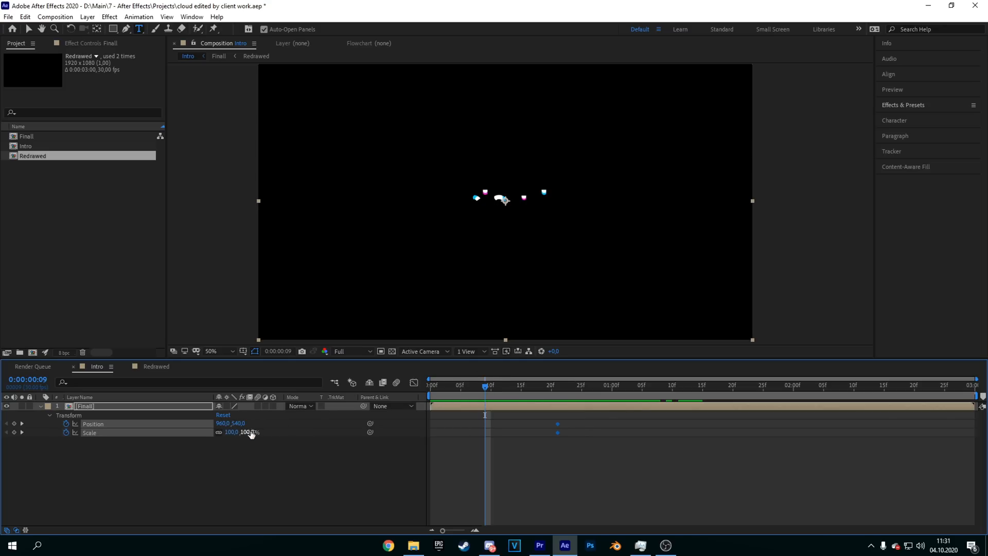
{"action": "left_click_drag", "start_coordinate": [242, 423], "coordinate": [176, 411]}
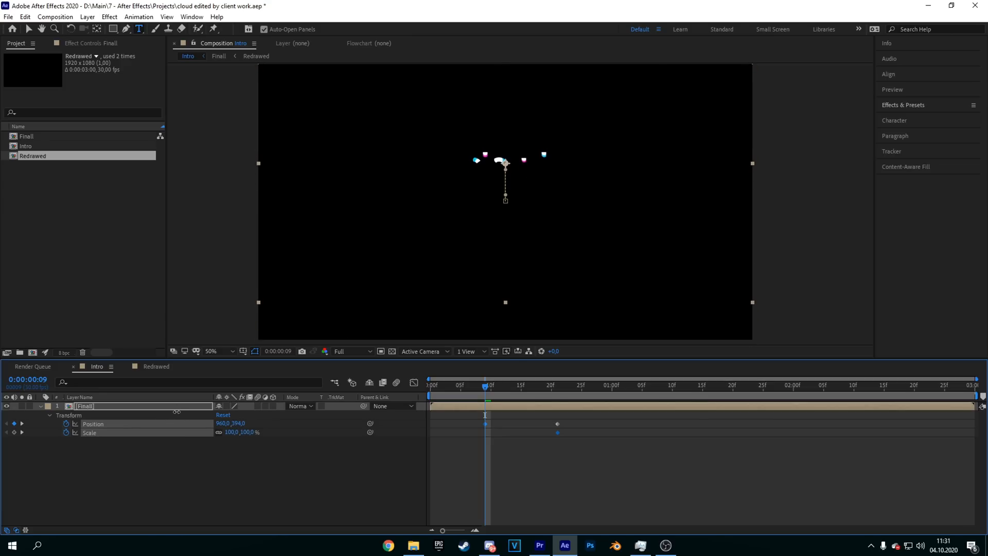
{"action": "left_click_drag", "start_coordinate": [229, 433], "coordinate": [264, 424]}
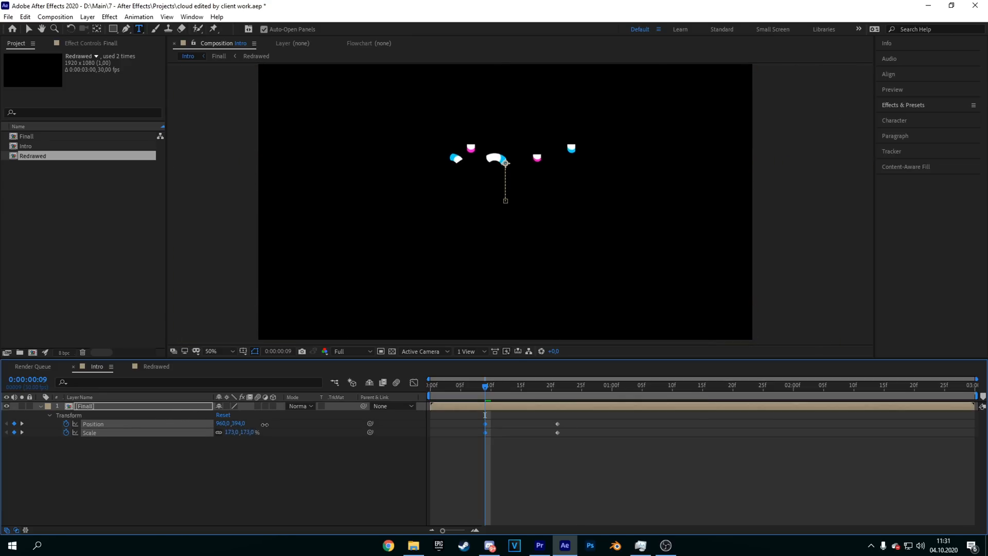
- Apply Easy Ease to both Position and both Scale keyframes of the Finall layer
{"action": "left_click_drag", "start_coordinate": [488, 386], "coordinate": [573, 389]}
{"action": "left_click_drag", "start_coordinate": [579, 451], "coordinate": [461, 422]}
{"action": "left_click", "coordinate": [588, 443]}
{"action": "left_click_drag", "start_coordinate": [589, 441], "coordinate": [475, 419]}
{"action": "left_click", "coordinate": [568, 423]}
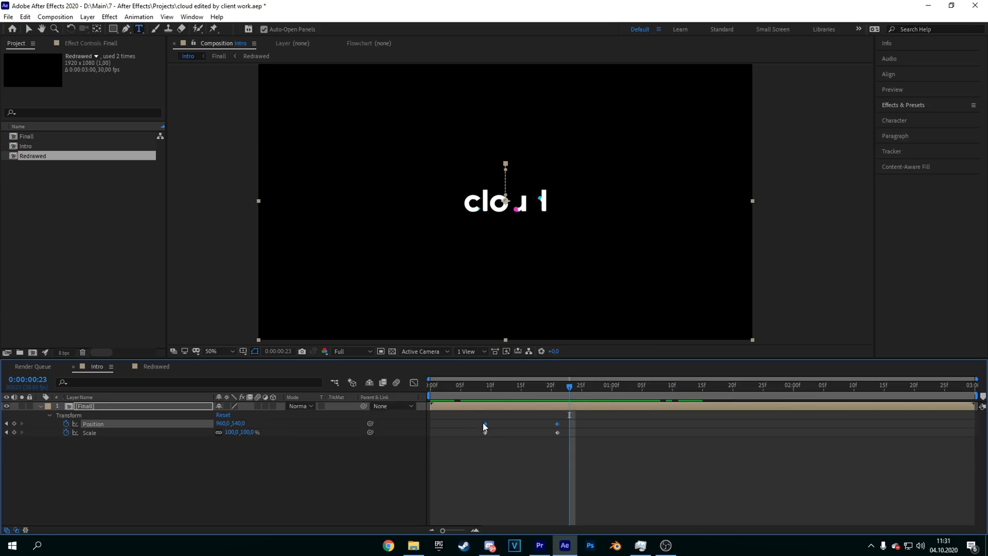
{"action": "key", "text": "F9"}
{"action": "left_click_drag", "start_coordinate": [572, 434], "coordinate": [464, 428]}
{"action": "key", "text": "F9"}
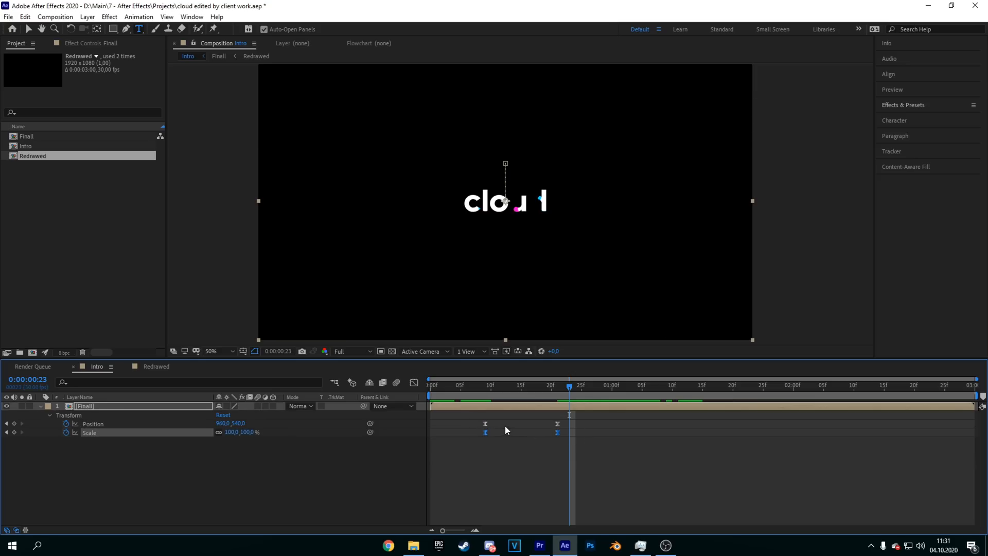
- Adjust the easing handles of the Finall layer's Position and Scale speed curves in the Graph Editor
{"action": "left_click_drag", "start_coordinate": [571, 421], "coordinate": [475, 420]}
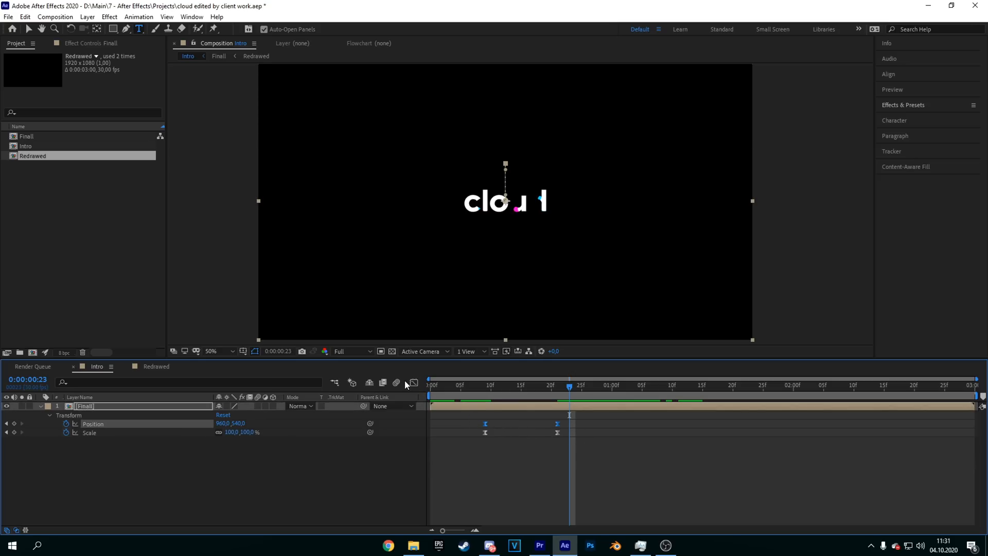
{"action": "left_click", "coordinate": [412, 382]}
{"action": "mouse_move", "coordinate": [497, 503]}
{"action": "left_mouse_down"}
{"action": "mouse_move", "coordinate": [535, 503]}
{"action": "mouse_move", "coordinate": [507, 502]}
{"action": "left_mouse_up"}
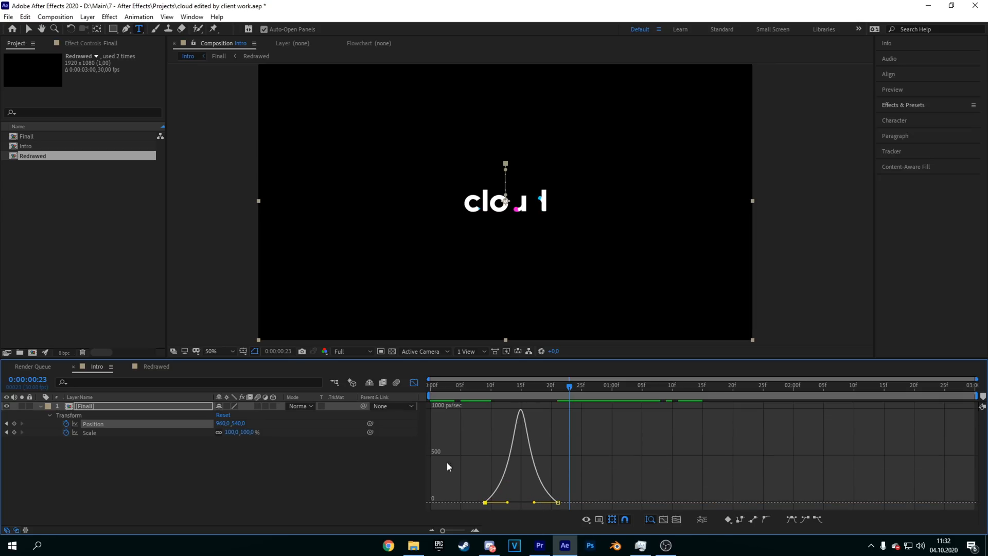
{"action": "left_click", "coordinate": [413, 383]}
{"action": "left_click_drag", "start_coordinate": [475, 431], "coordinate": [569, 440]}
{"action": "left_click", "coordinate": [413, 384]}
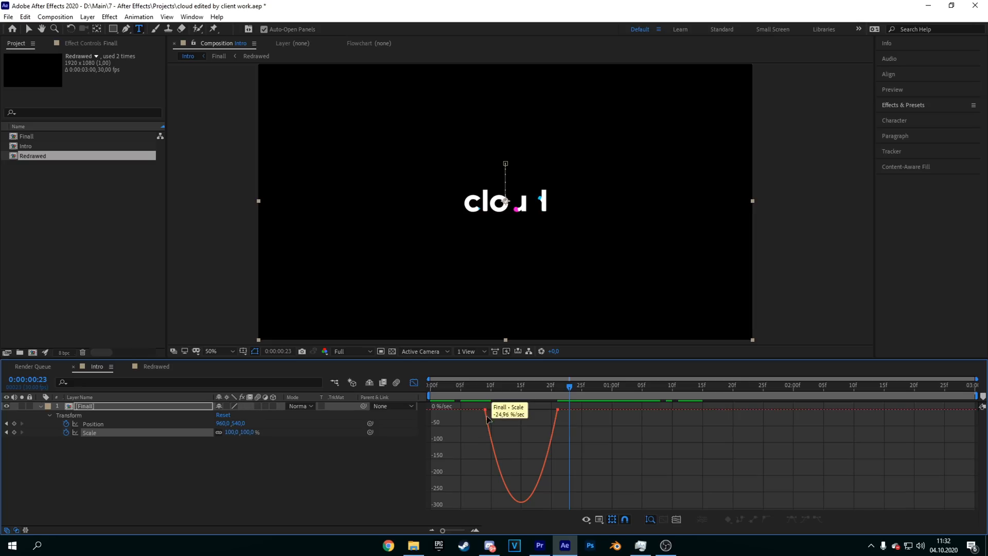
{"action": "left_click_drag", "start_coordinate": [497, 411], "coordinate": [535, 410]}
{"action": "left_click", "coordinate": [414, 383]}
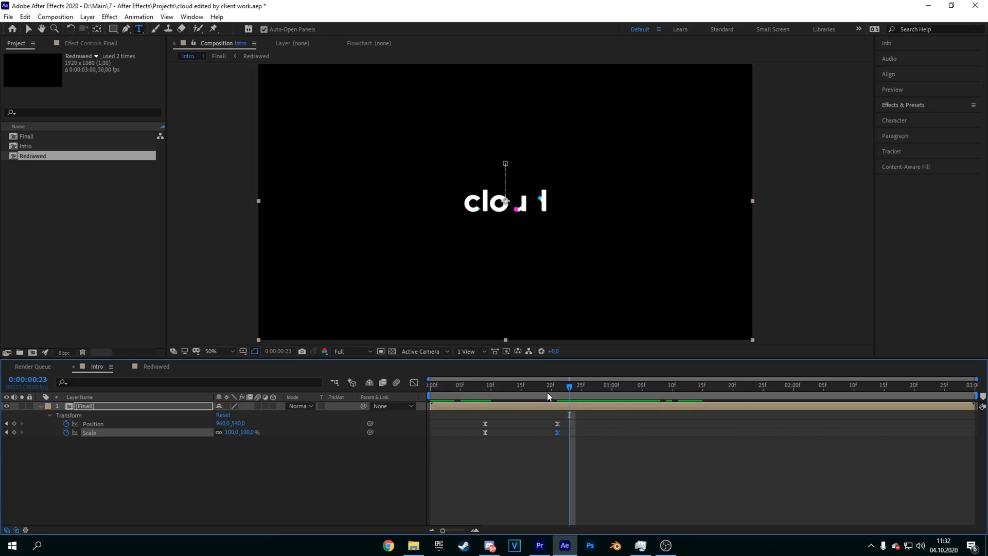
- Move the Finall layer's opening Position and Scale keyframes to 0:02 and the closing pair to 0:13, previewing the animation
{"action": "key", "text": "space"}
{"action": "key", "text": "space"}
{"action": "left_click_drag", "start_coordinate": [521, 389], "coordinate": [419, 396]}
{"action": "key", "text": "space"}
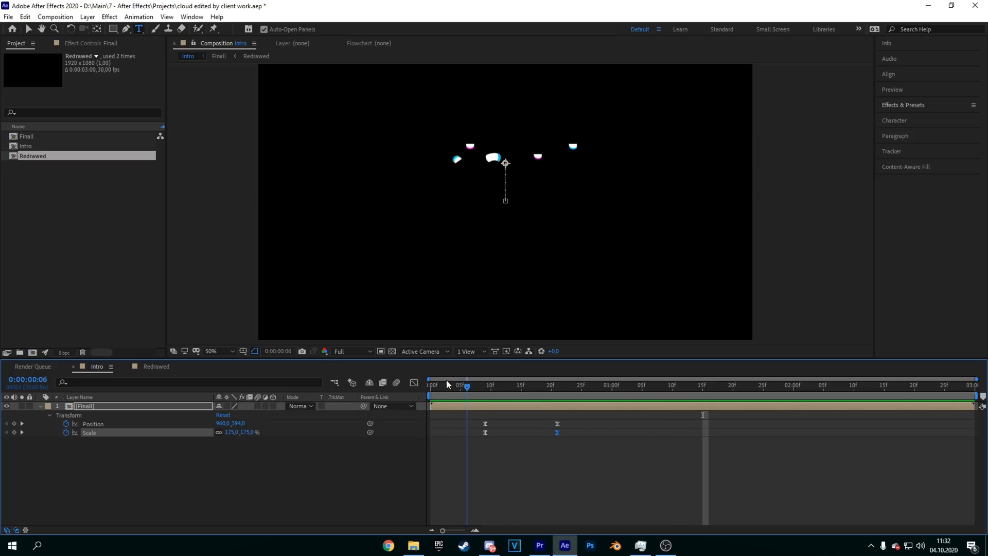
{"action": "left_click_drag", "start_coordinate": [508, 453], "coordinate": [440, 416]}
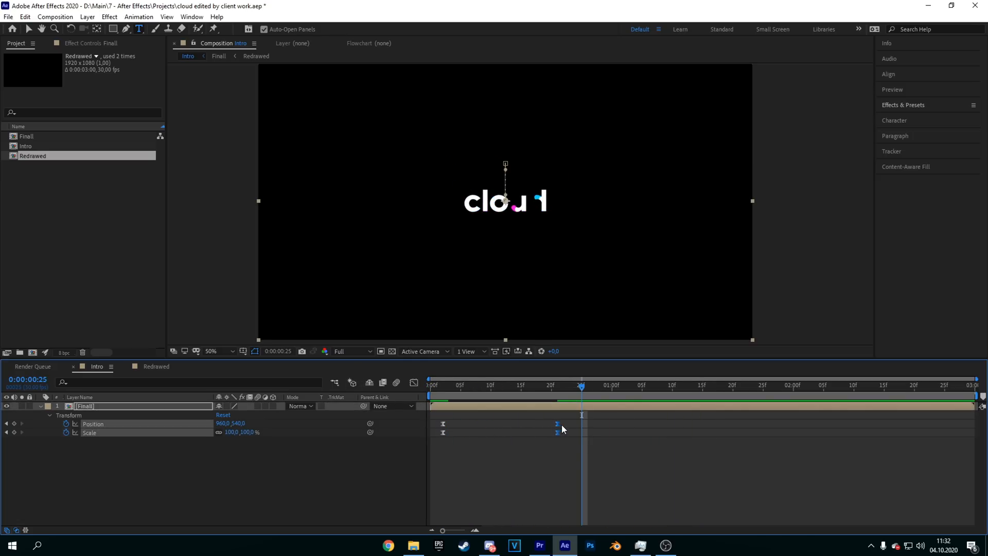
{"action": "left_click_drag", "start_coordinate": [556, 423], "coordinate": [509, 423]}
{"action": "key", "text": "space"}
{"action": "key", "text": "space"}
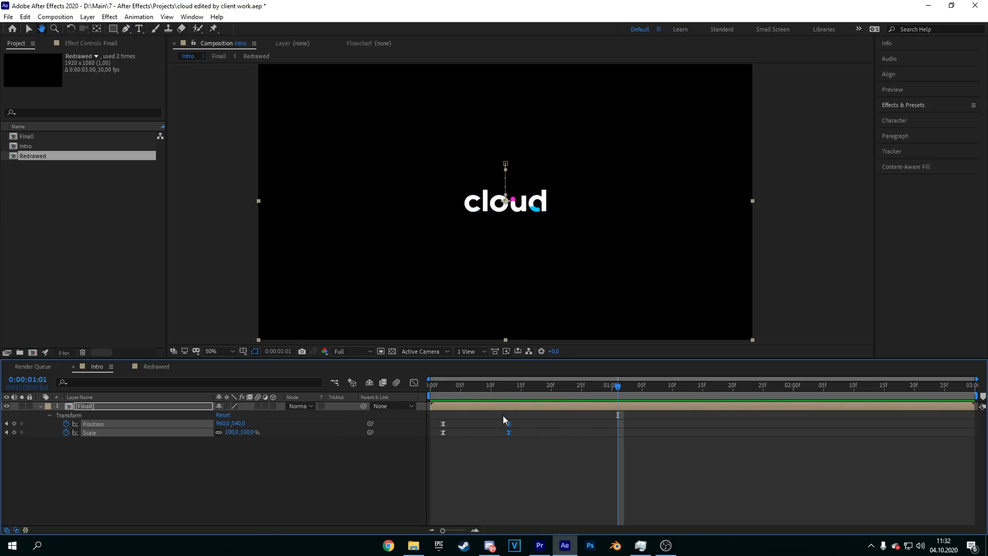
- Move the Finall layer's closing Position and Scale keyframes to 0:15 and collapse the layer's properties
{"action": "left_click_drag", "start_coordinate": [507, 429], "coordinate": [372, 365]}
{"action": "left_click", "coordinate": [509, 423]}
{"action": "left_click", "coordinate": [510, 438]}
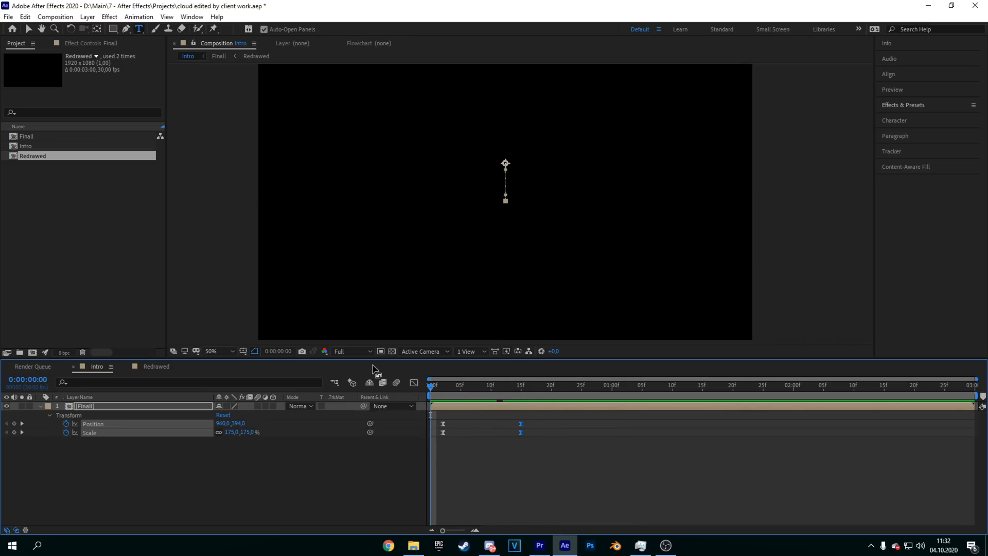
{"action": "left_click_drag", "start_coordinate": [436, 395], "coordinate": [558, 386]}
{"action": "left_click", "coordinate": [41, 406]}
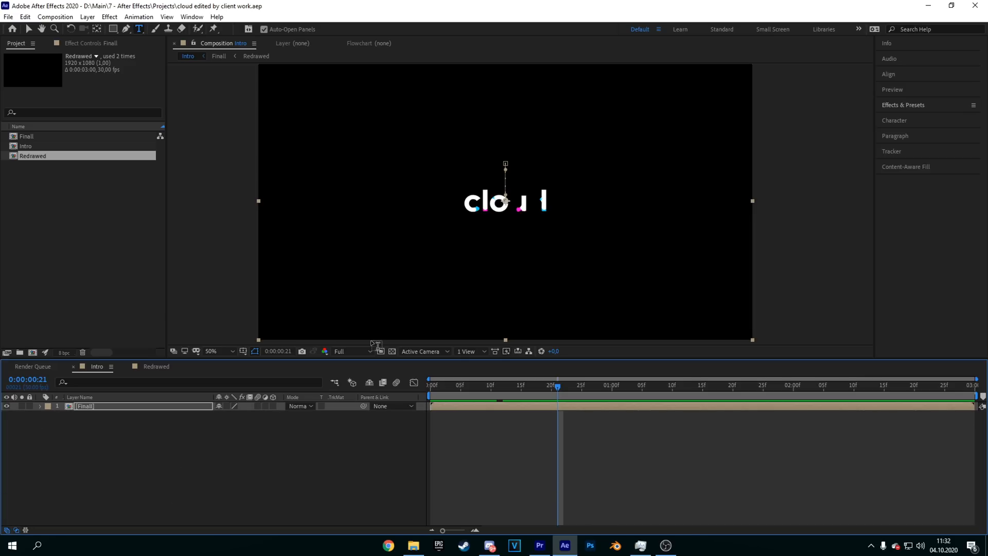
- Create a text layer reading EDITED BY above the cloud lettering at 0:15
{"action": "left_click_drag", "start_coordinate": [562, 388], "coordinate": [375, 364]}
{"action": "left_click_drag", "start_coordinate": [430, 346], "coordinate": [520, 288]}
{"action": "scroll", "coordinate": [525, 212], "scroll_direction": "up", "scroll_amount": 2}
{"action": "scroll", "coordinate": [375, 178], "scroll_direction": "down", "scroll_amount": 1}
{"action": "left_click", "coordinate": [370, 180]}
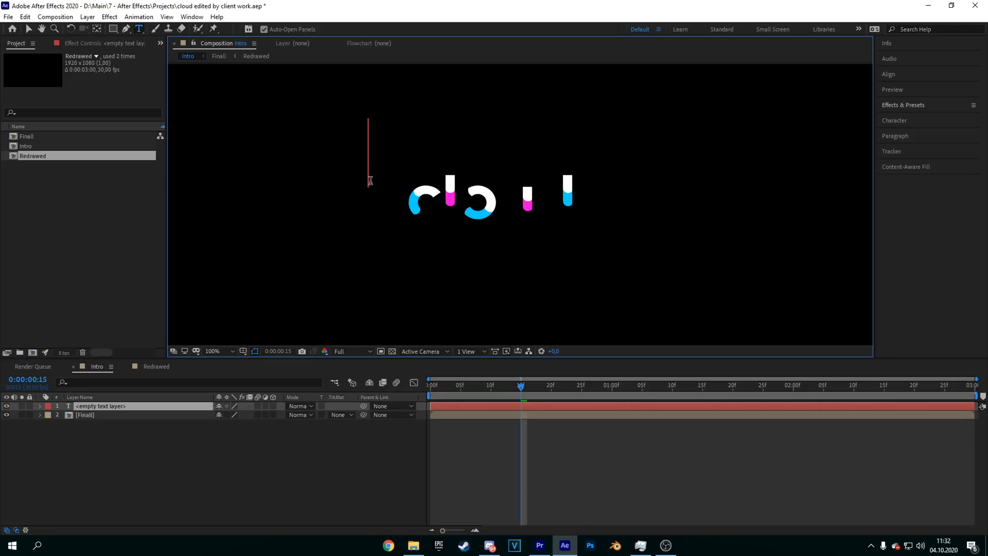
{"action": "type", "text": "EDIT"}
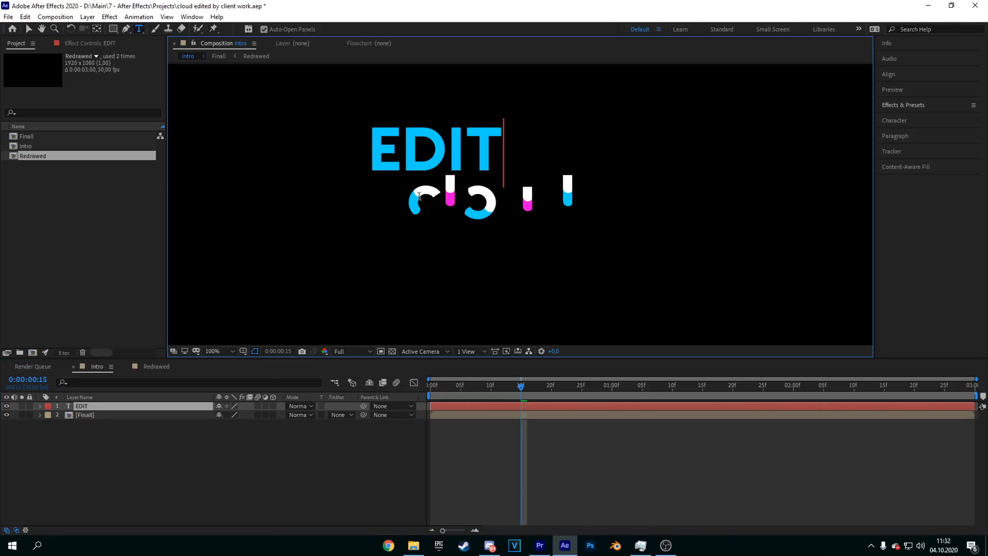
{"action": "type", "text": "ED VBY"}
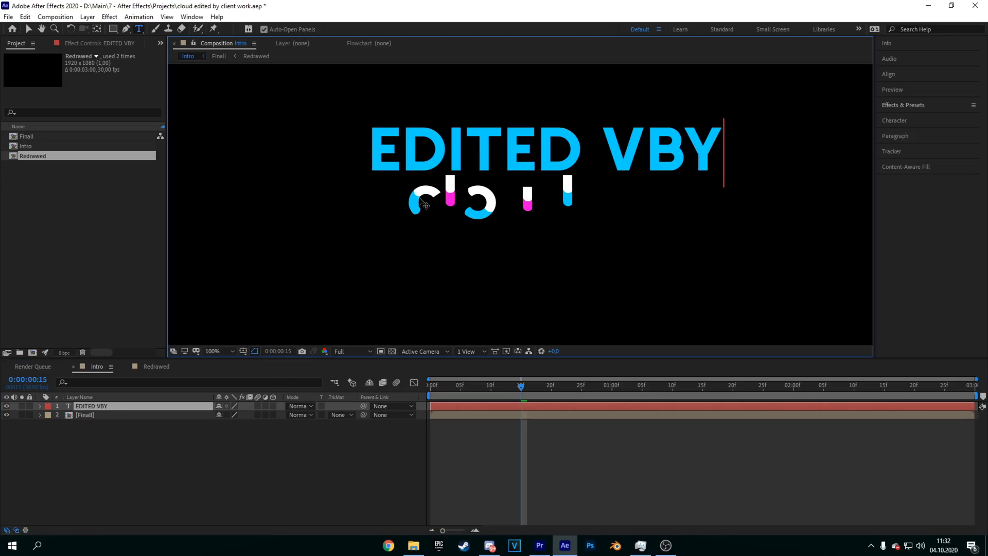
{"action": "key", "text": "BackSpace"}
{"action": "key", "text": "BackSpace"}
{"action": "key", "text": "BackSpace"}
{"action": "type", "text": "V"}
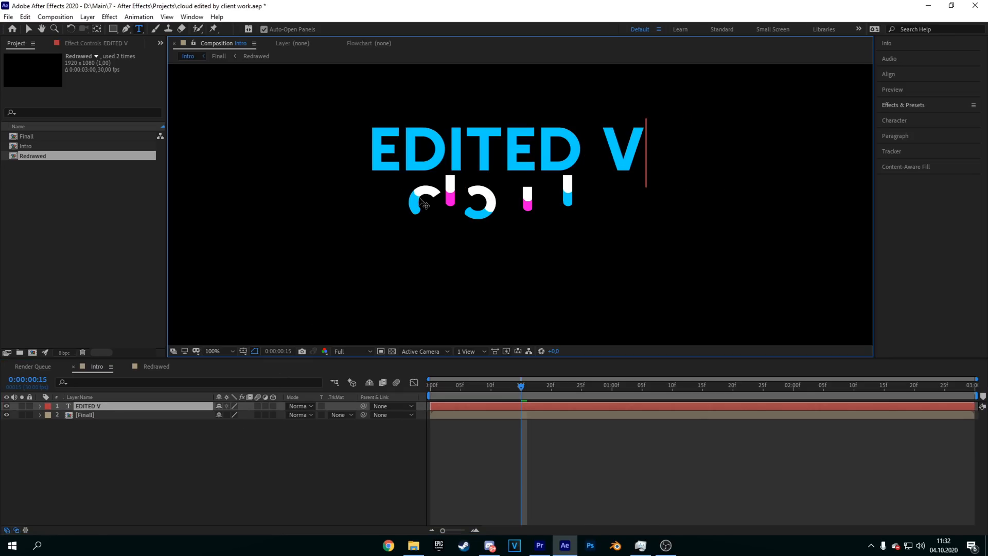
{"action": "key", "text": "BackSpace"}
{"action": "type", "text": "BY"}
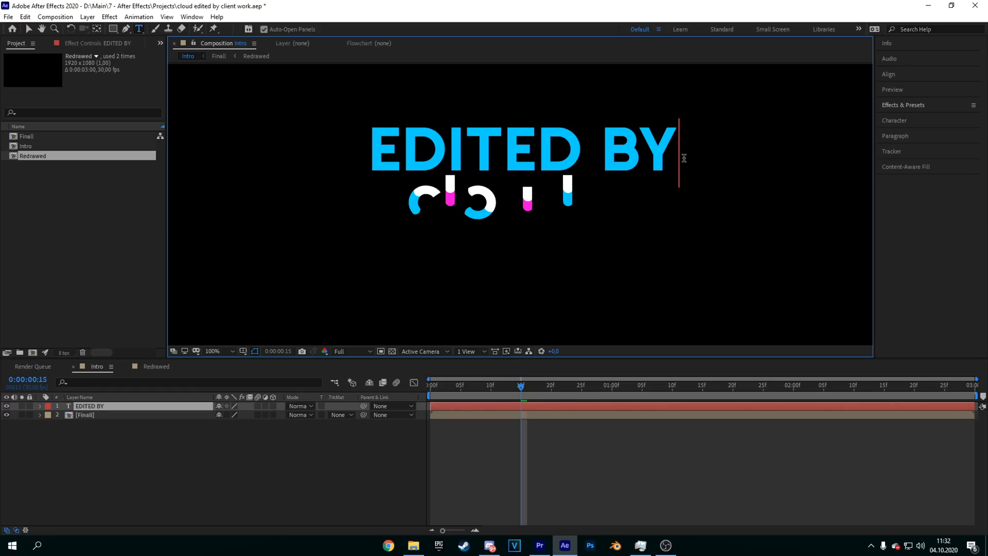
- Set the EDITED BY text to the Akira Expanded Super Bold font at 35 px
{"action": "left_click_drag", "start_coordinate": [686, 158], "coordinate": [329, 151]}
{"action": "left_click", "coordinate": [895, 121]}
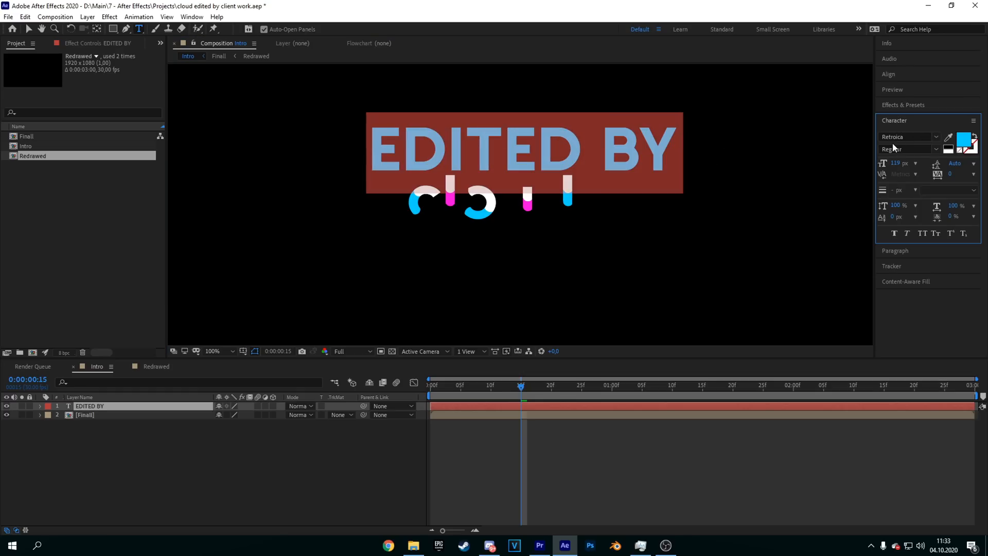
{"action": "left_click", "coordinate": [921, 137]}
{"action": "type", "text": "akira"}
{"action": "key", "text": "Return"}
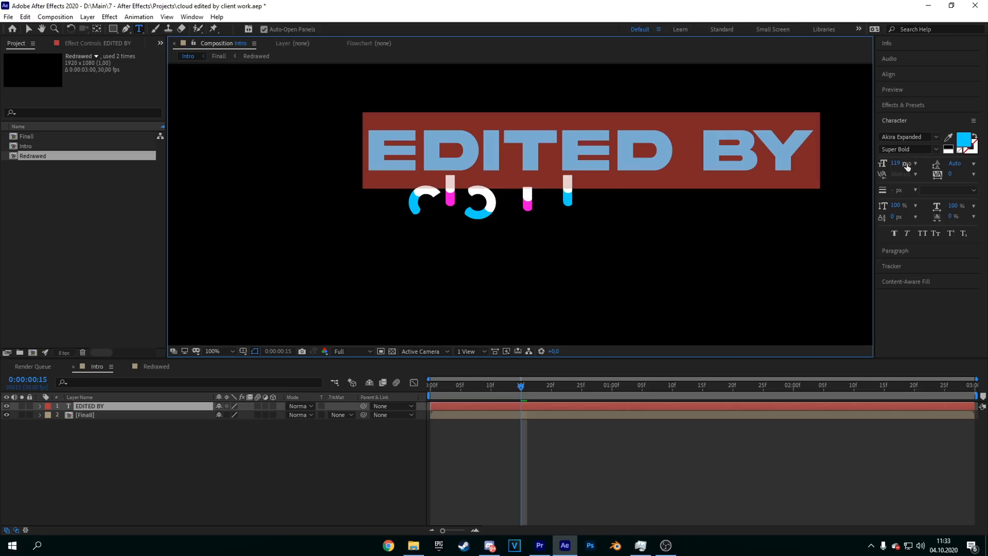
{"action": "left_click_drag", "start_coordinate": [897, 164], "coordinate": [856, 165]}
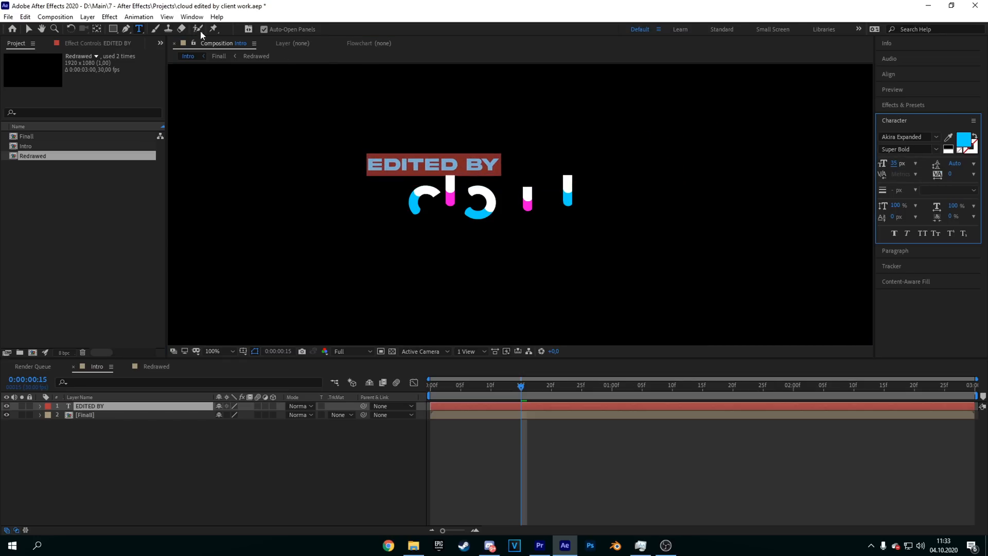
- At 1:12, place the EDITED BY text between the l and d stems of cloud and set its size to 28 px
{"action": "left_click", "coordinate": [28, 29]}
{"action": "left_click_drag", "start_coordinate": [520, 385], "coordinate": [684, 410]}
{"action": "left_click_drag", "start_coordinate": [444, 168], "coordinate": [515, 170]}
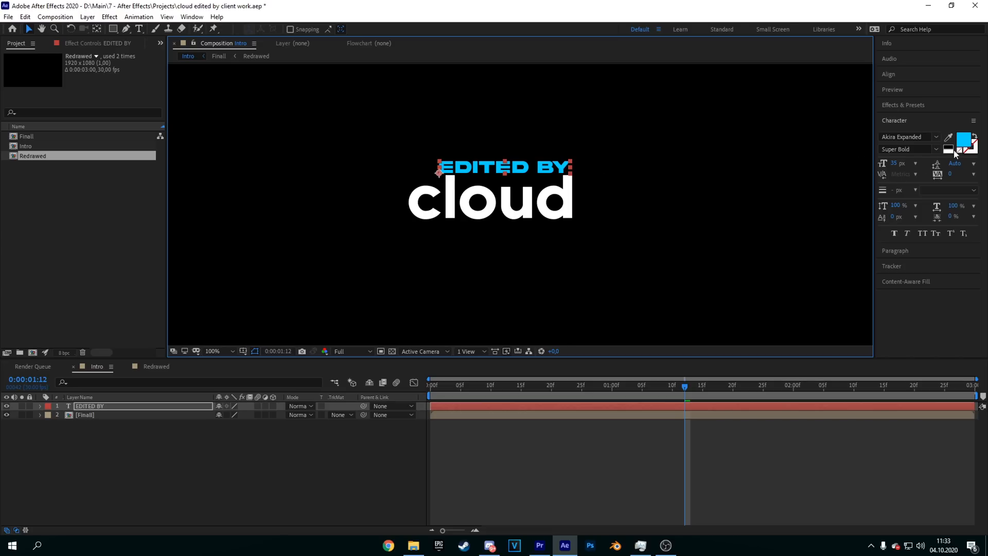
{"action": "left_click_drag", "start_coordinate": [900, 164], "coordinate": [677, 164]}
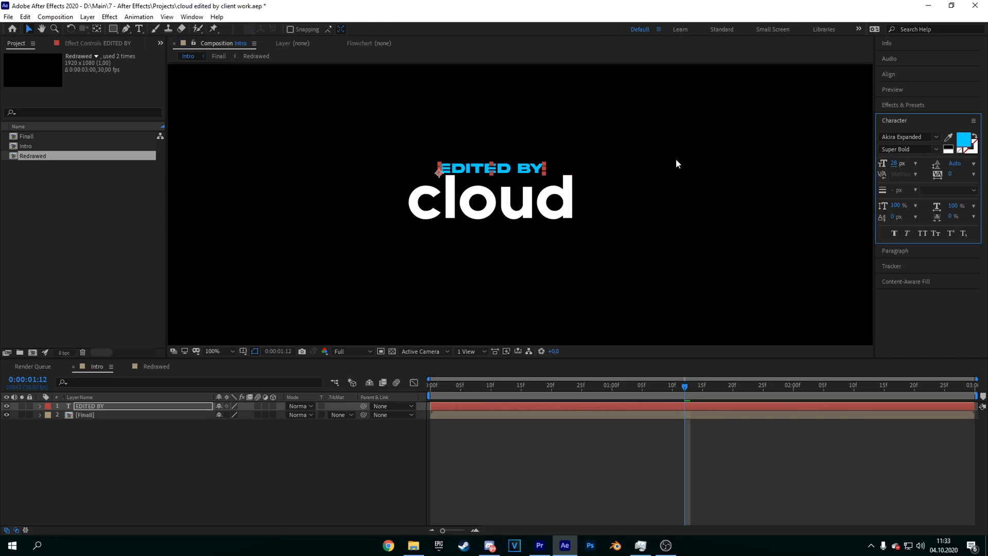
{"action": "left_click_drag", "start_coordinate": [530, 171], "coordinate": [551, 178]}
{"action": "left_click", "coordinate": [626, 180]}
{"action": "scroll", "coordinate": [639, 266], "scroll_direction": "down", "scroll_amount": 3}
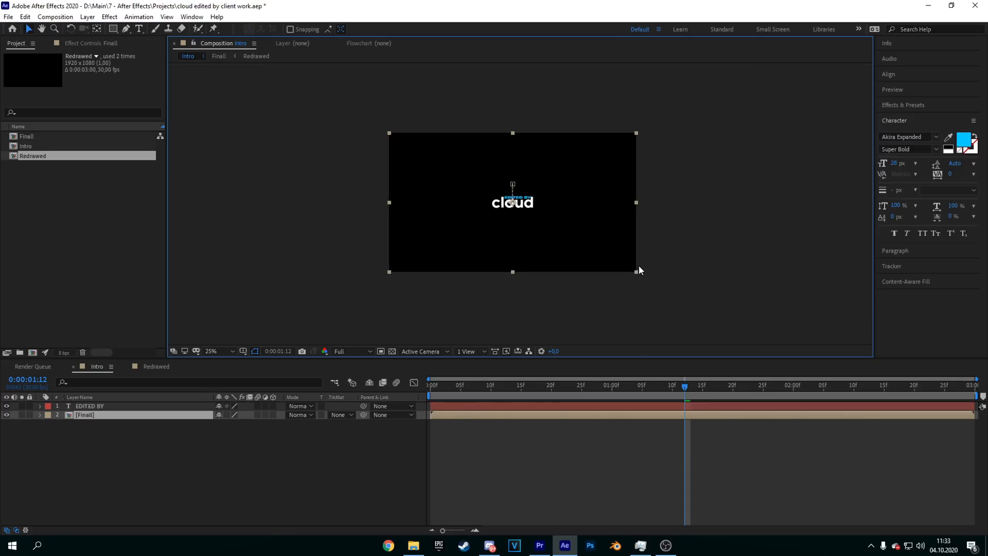
{"action": "scroll", "coordinate": [638, 266], "scroll_direction": "up", "scroll_amount": 2}
{"action": "scroll", "coordinate": [557, 204], "scroll_direction": "up", "scroll_amount": 4}
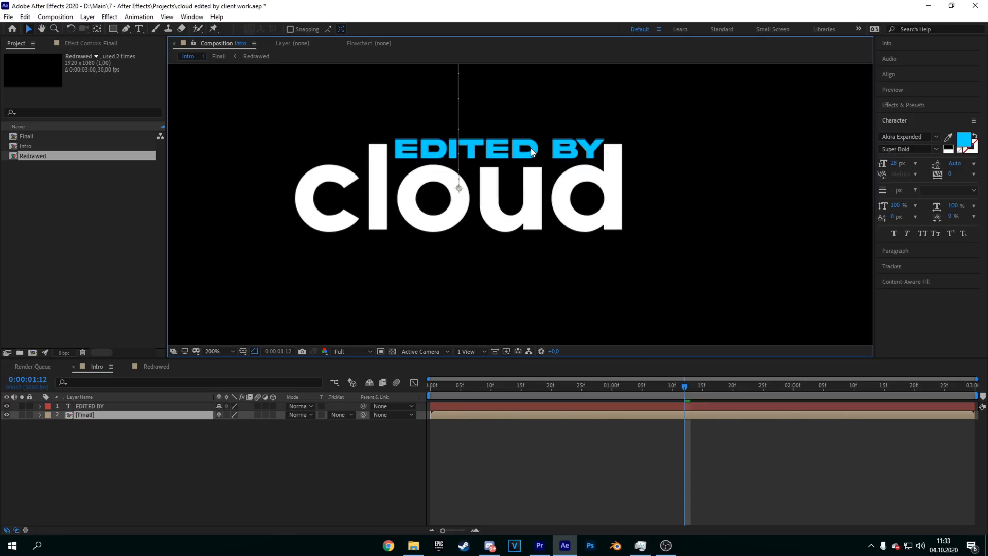
- Try the EDITED BY text above the first letters of the cloud lettering
{"action": "left_click", "coordinate": [96, 404]}
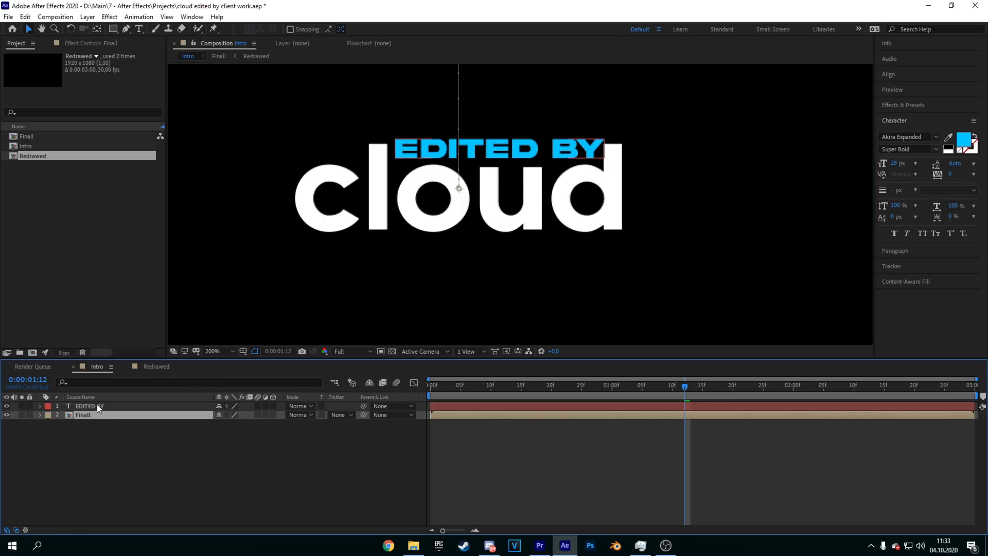
{"action": "left_click_drag", "start_coordinate": [558, 160], "coordinate": [391, 132]}
{"action": "scroll", "coordinate": [477, 167], "scroll_direction": "down", "scroll_amount": 4}
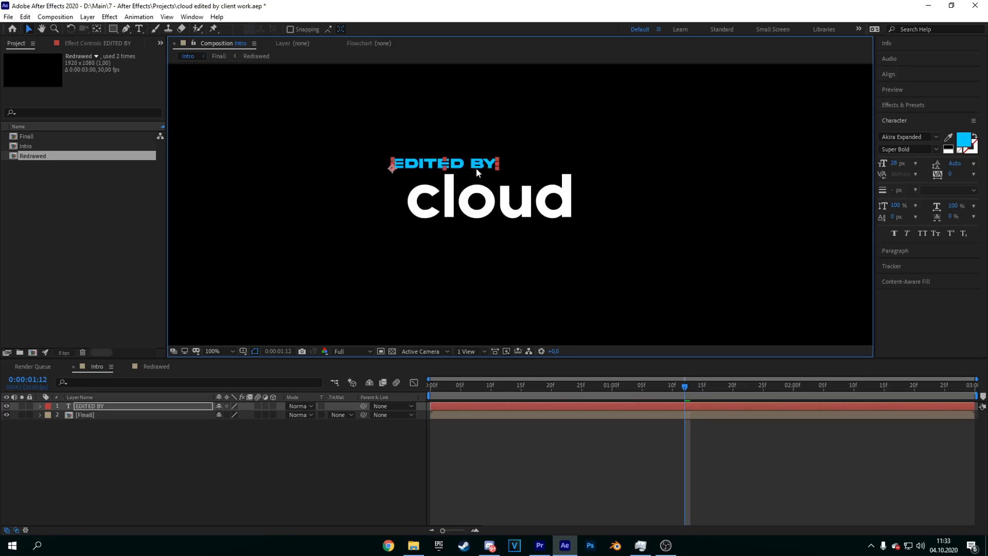
{"action": "scroll", "coordinate": [502, 181], "scroll_direction": "up", "scroll_amount": 4}
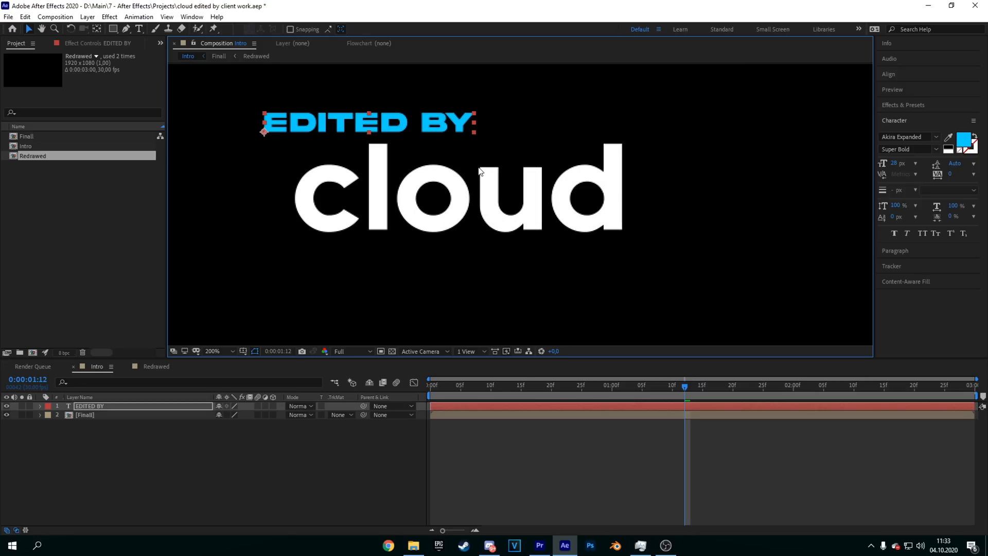
{"action": "scroll", "coordinate": [479, 171], "scroll_direction": "down", "scroll_amount": 2}
{"action": "scroll", "coordinate": [485, 165], "scroll_direction": "up", "scroll_amount": 2}
- Fit the EDITED BY text between the l and d stems, setting its font size to 26 px
{"action": "left_click_drag", "start_coordinate": [391, 122], "coordinate": [523, 153]}
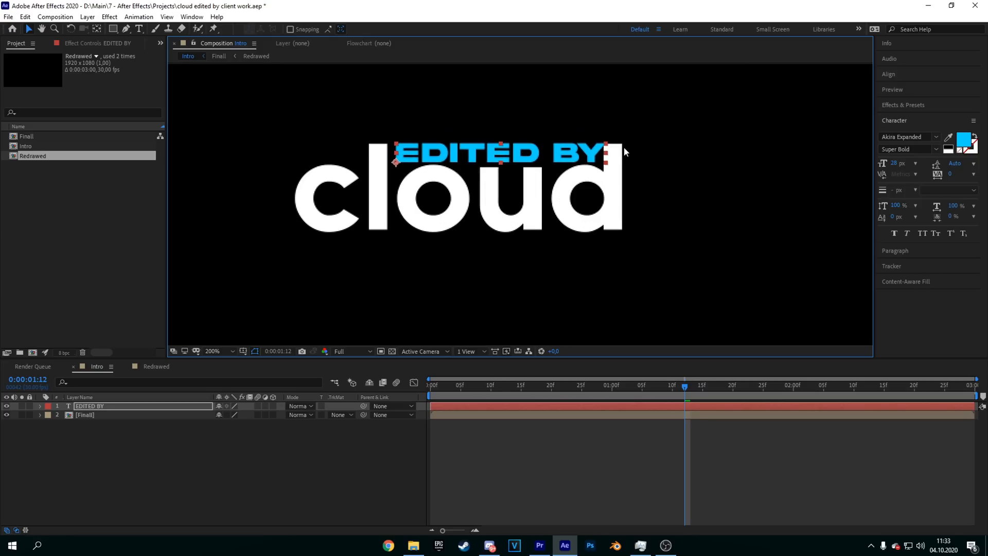
{"action": "left_click_drag", "start_coordinate": [607, 147], "coordinate": [594, 149]}
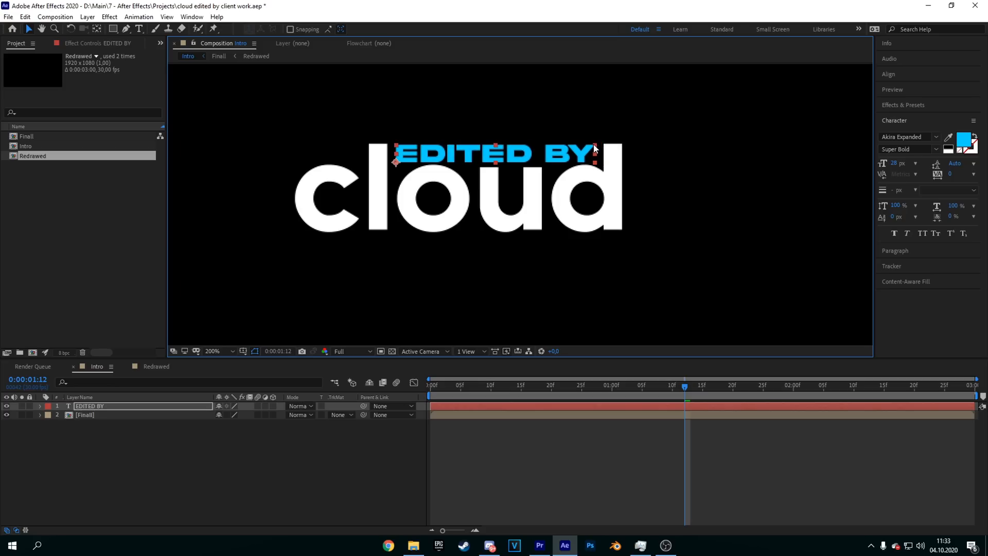
{"action": "key", "text": "ctrl+z"}
{"action": "left_click_drag", "start_coordinate": [899, 166], "coordinate": [894, 163]}
{"action": "left_click_drag", "start_coordinate": [547, 161], "coordinate": [554, 157]}
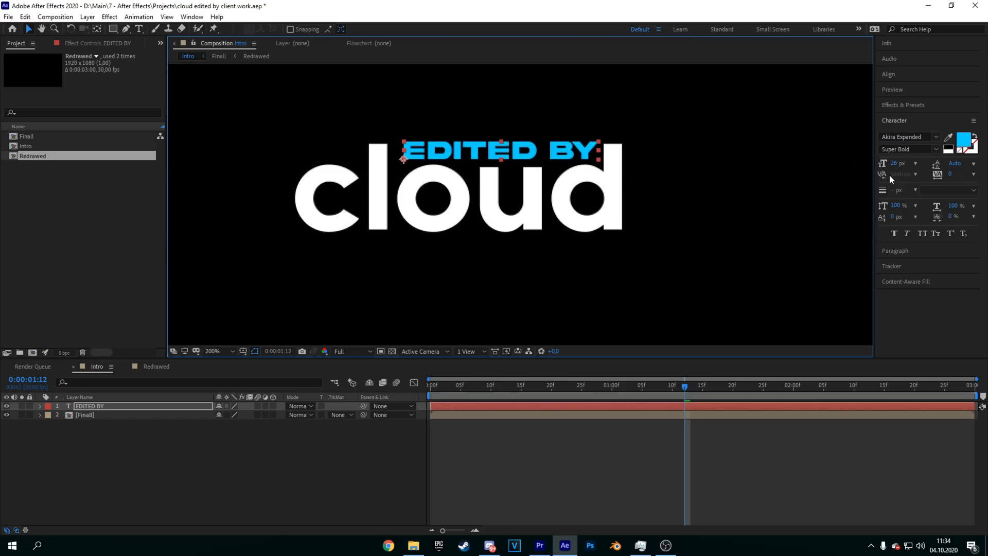
- Change the EDITED BY text's fill colour to white and check it against the animated lettering
{"action": "left_click", "coordinate": [139, 30]}
{"action": "left_click_drag", "start_coordinate": [597, 149], "coordinate": [261, 99]}
{"action": "left_click", "coordinate": [959, 146]}
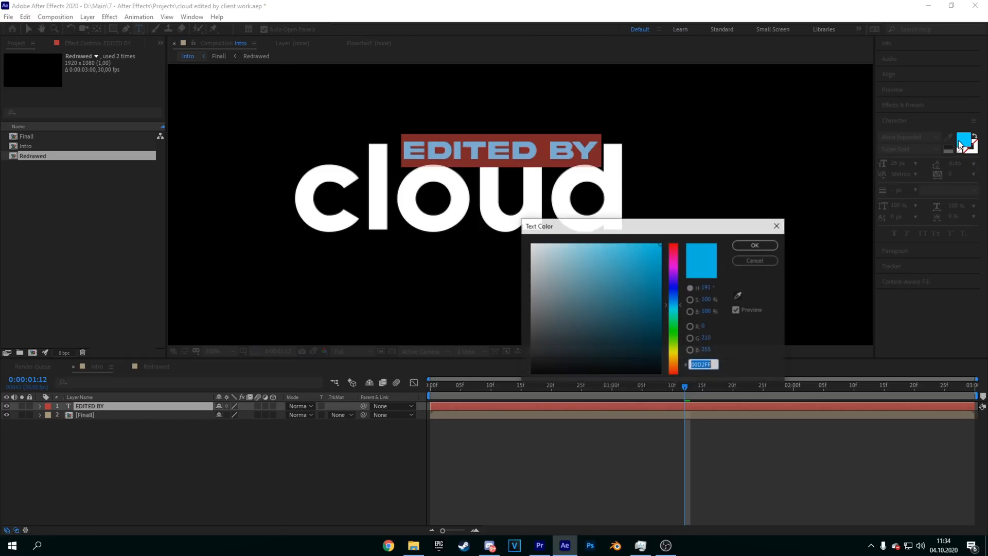
{"action": "left_click", "coordinate": [531, 240]}
{"action": "left_click", "coordinate": [756, 245]}
{"action": "left_click_drag", "start_coordinate": [683, 387], "coordinate": [626, 385]}
{"action": "left_click", "coordinate": [29, 30]}
{"action": "left_click_drag", "start_coordinate": [634, 389], "coordinate": [493, 382]}
{"action": "left_click_drag", "start_coordinate": [615, 389], "coordinate": [635, 391]}
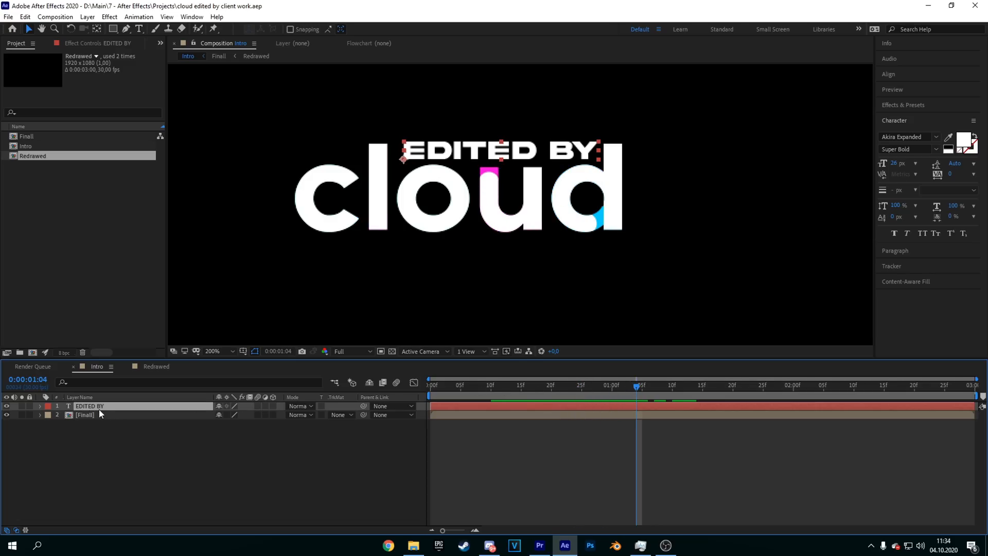
- Add an Opacity keyframe of 0% to the EDITED BY layer at 0:13
{"action": "key", "text": "End"}
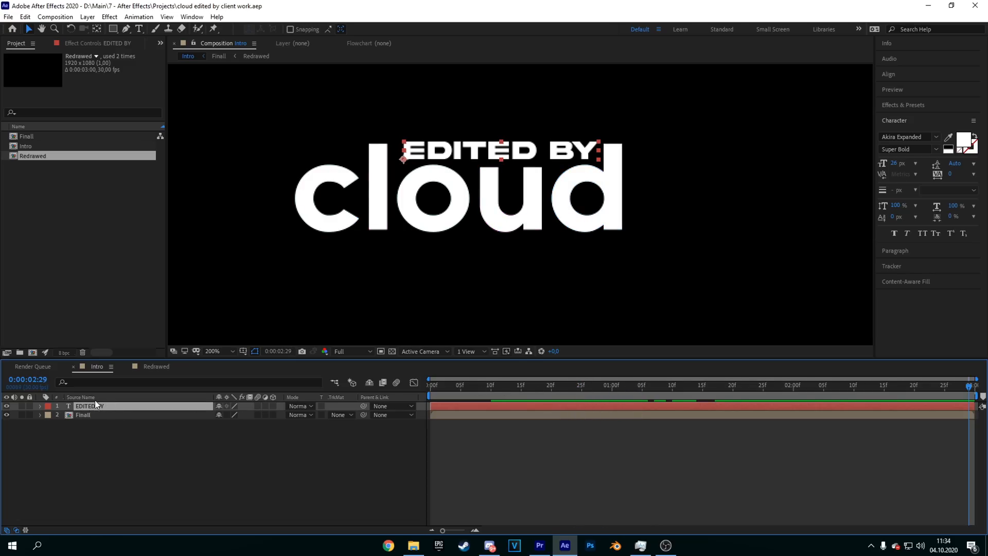
{"action": "left_click", "coordinate": [95, 400]}
{"action": "key", "text": "t"}
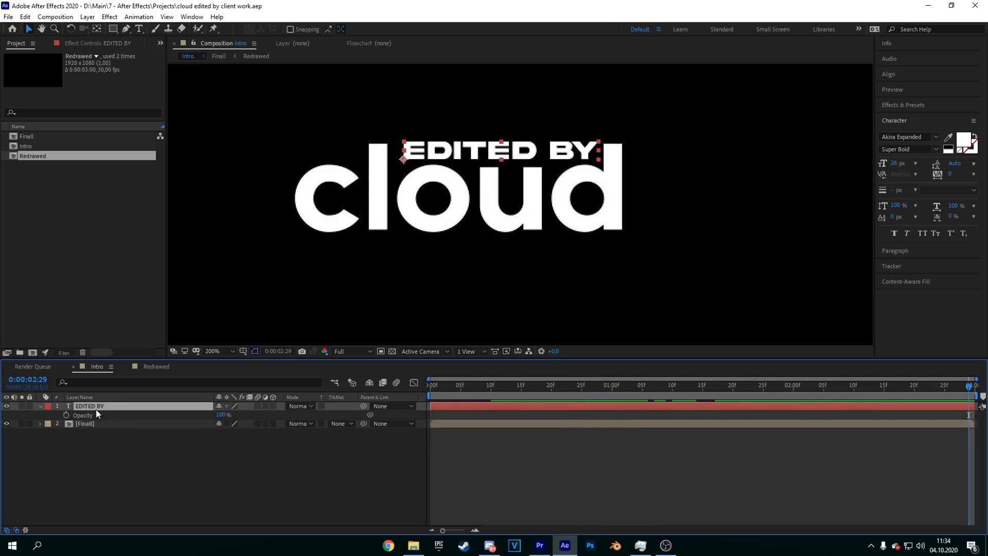
{"action": "left_click_drag", "start_coordinate": [526, 395], "coordinate": [508, 394]}
{"action": "left_click", "coordinate": [66, 415]}
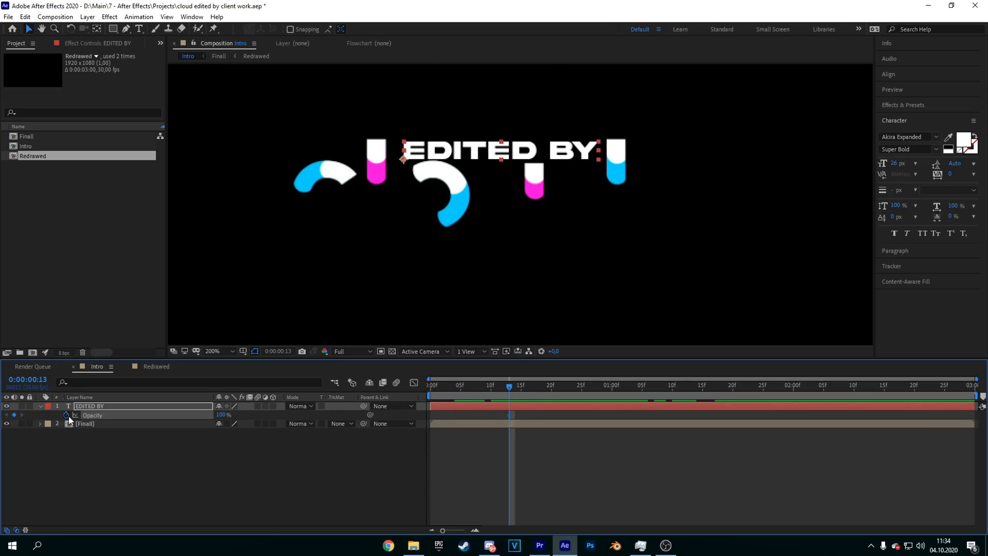
{"action": "type", "text": "0"}
{"action": "key", "text": "Return"}
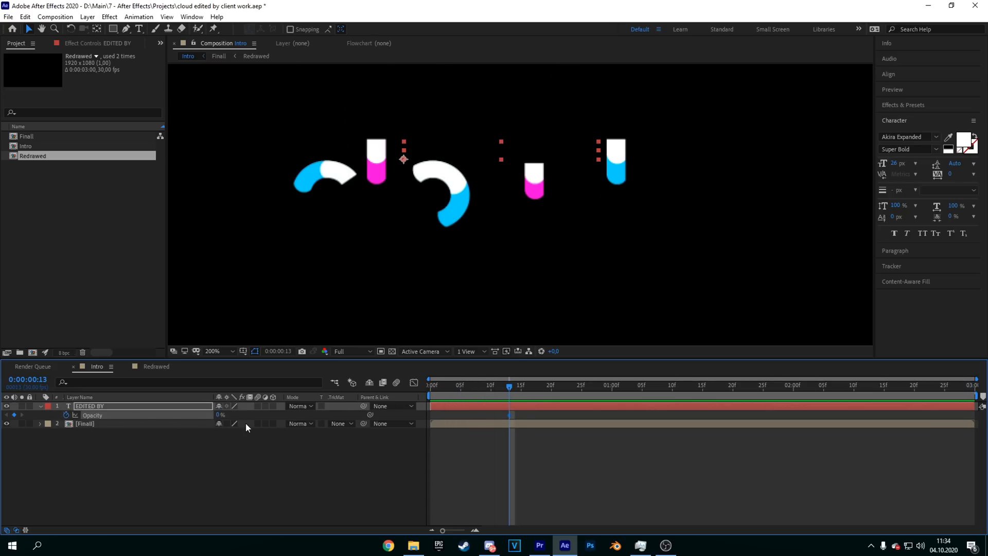
- Add a second Opacity keyframe to the EDITED BY layer at 0:15
{"action": "mouse_move", "coordinate": [509, 387]}
{"action": "left_mouse_down"}
{"action": "mouse_move", "coordinate": [607, 389]}
{"action": "mouse_move", "coordinate": [514, 380]}
{"action": "mouse_move", "coordinate": [523, 375]}
{"action": "left_mouse_up"}
{"action": "key", "text": "t"}
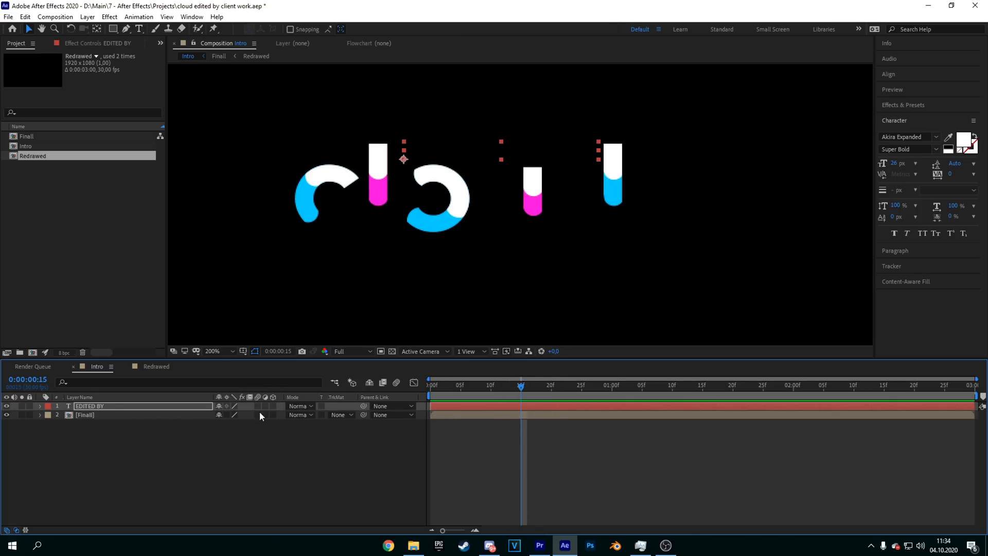
{"action": "key", "text": "t"}
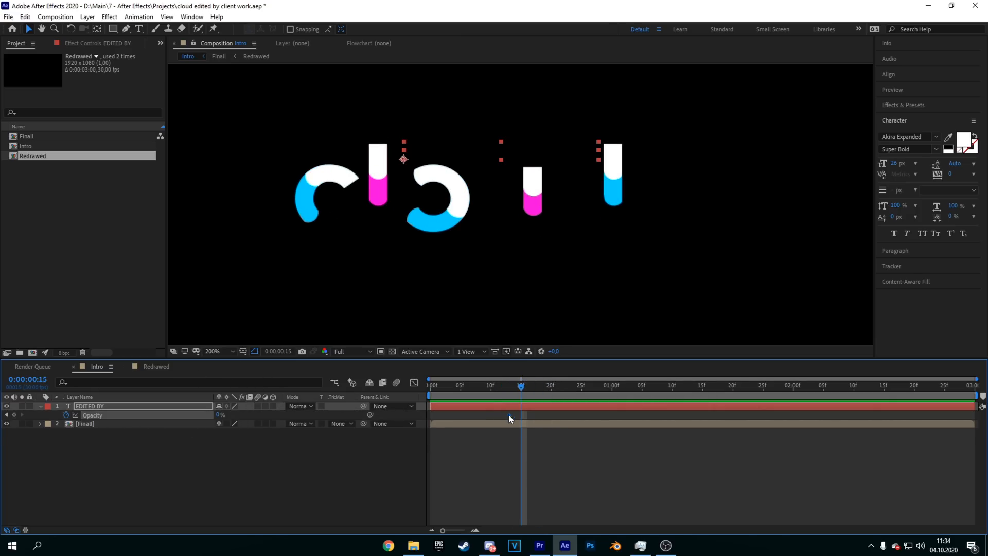
{"action": "left_click", "coordinate": [14, 415]}
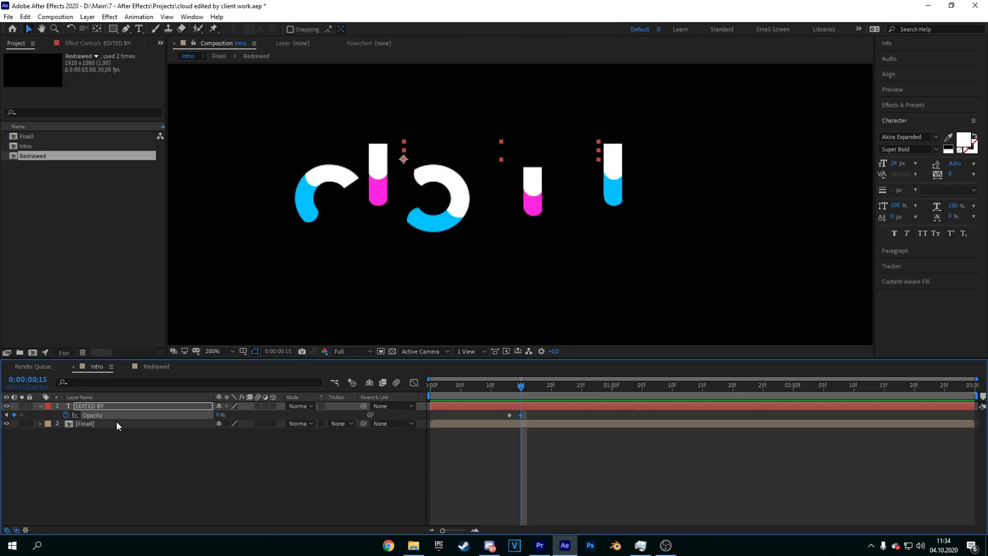
- Add an Opacity keyframe of 0% to the EDITED BY layer at 0:14
{"action": "left_click", "coordinate": [517, 383]}
{"action": "left_click", "coordinate": [221, 414]}
{"action": "type", "text": "1"}
{"action": "key", "text": "Return"}
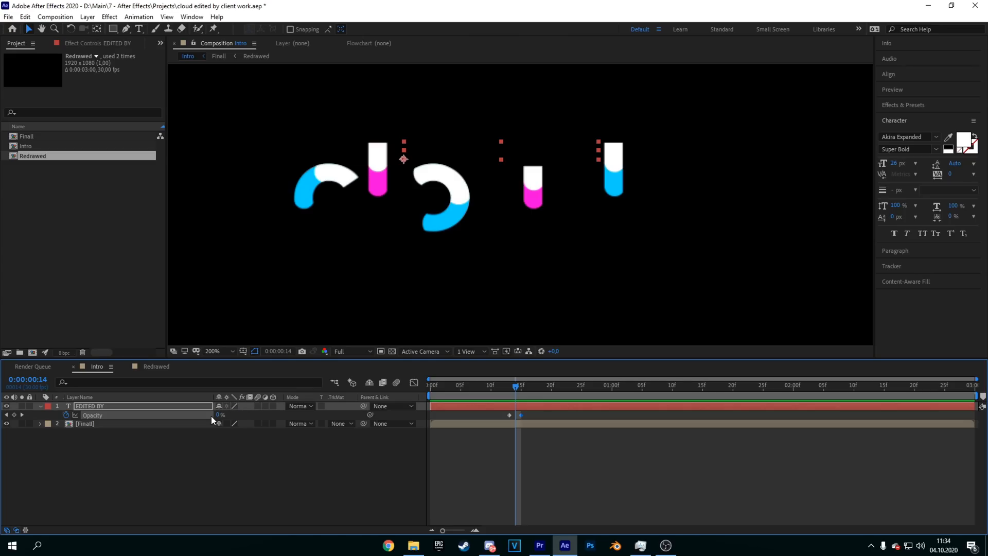
{"action": "left_click_drag", "start_coordinate": [516, 387], "coordinate": [516, 386]}
{"action": "left_click", "coordinate": [15, 414]}
- Set the EDITED BY layer's Opacity keyframe at 0:15 to 100%
{"action": "left_click_drag", "start_coordinate": [517, 388], "coordinate": [520, 388]}
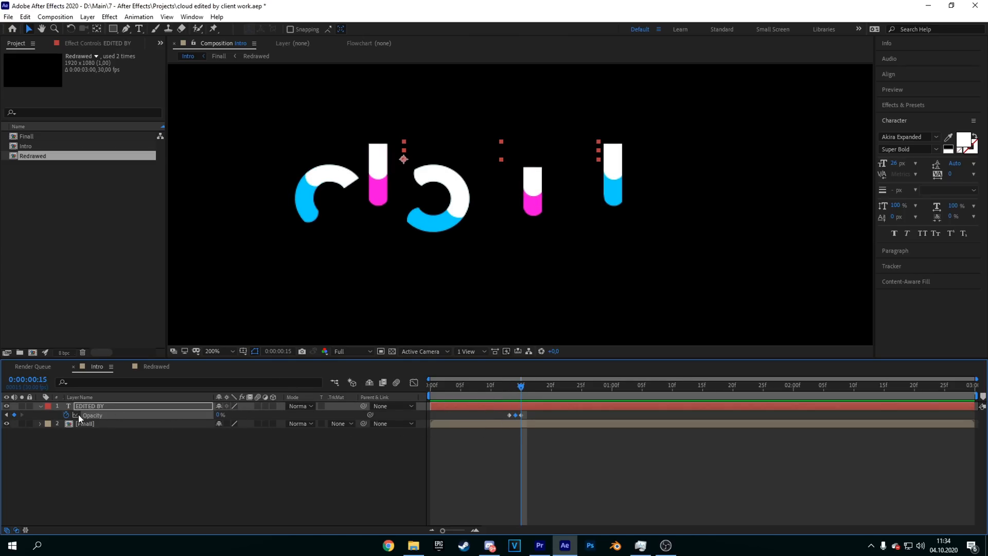
{"action": "left_click", "coordinate": [218, 414]}
{"action": "type", "text": "100"}
{"action": "key", "text": "Return"}
{"action": "mouse_move", "coordinate": [521, 385]}
{"action": "left_mouse_down"}
{"action": "mouse_move", "coordinate": [498, 387]}
{"action": "mouse_move", "coordinate": [533, 378]}
{"action": "mouse_move", "coordinate": [521, 375]}
{"action": "left_mouse_up"}
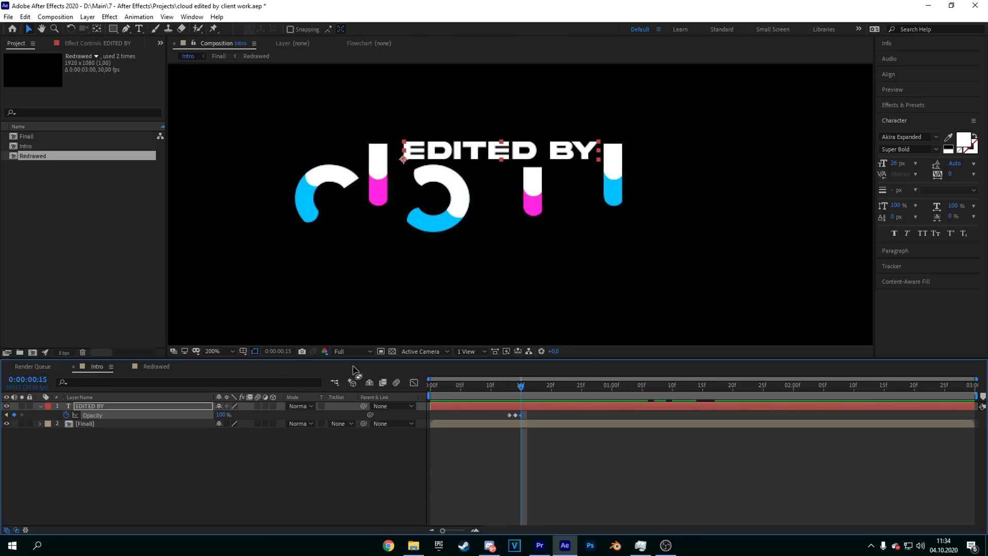
- Expand the EDITED BY layer's properties and add a text animator for Anchor Point
{"action": "right_click", "coordinate": [97, 405]}
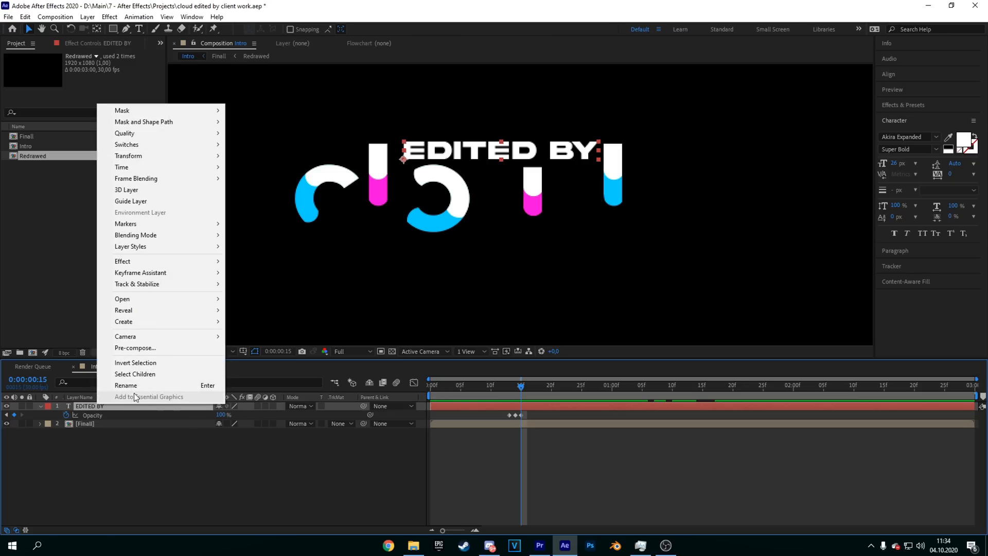
{"action": "left_click", "coordinate": [41, 404]}
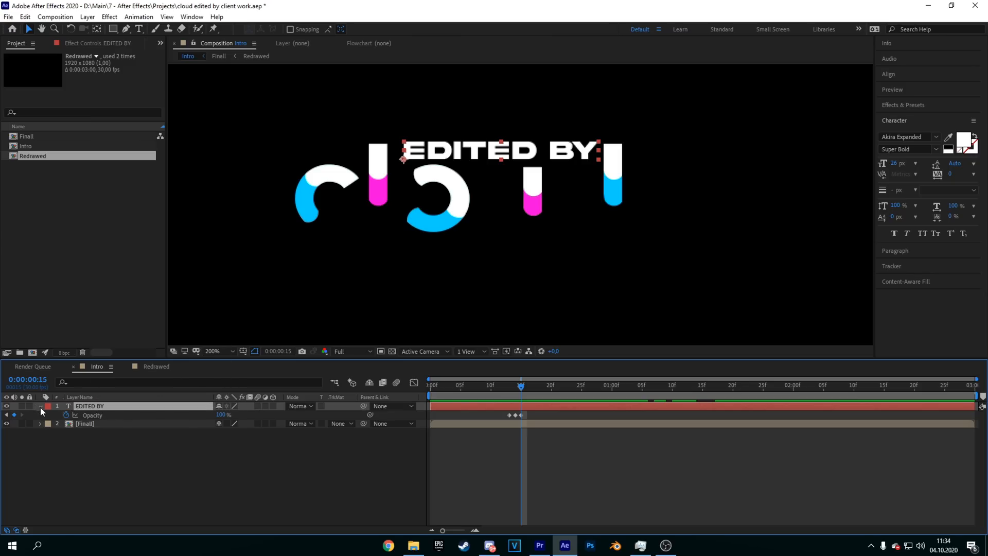
{"action": "left_click", "coordinate": [41, 406]}
{"action": "left_click", "coordinate": [40, 406]}
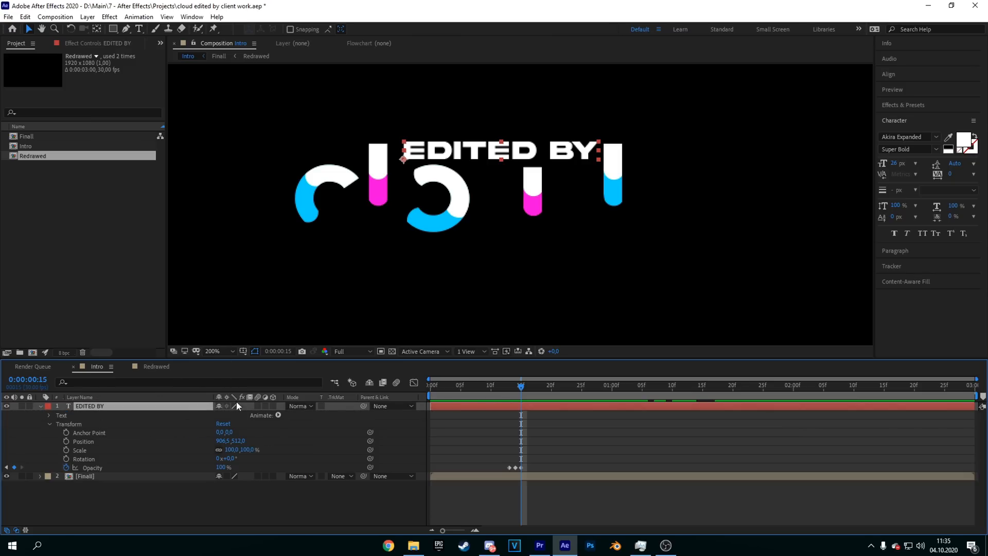
{"action": "left_click", "coordinate": [273, 417]}
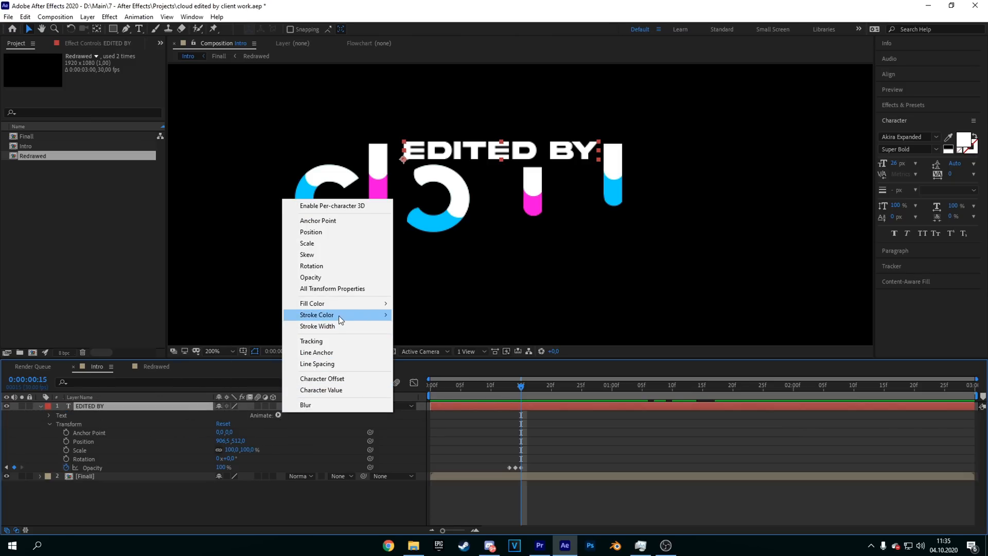
{"action": "mouse_move", "coordinate": [334, 315]}
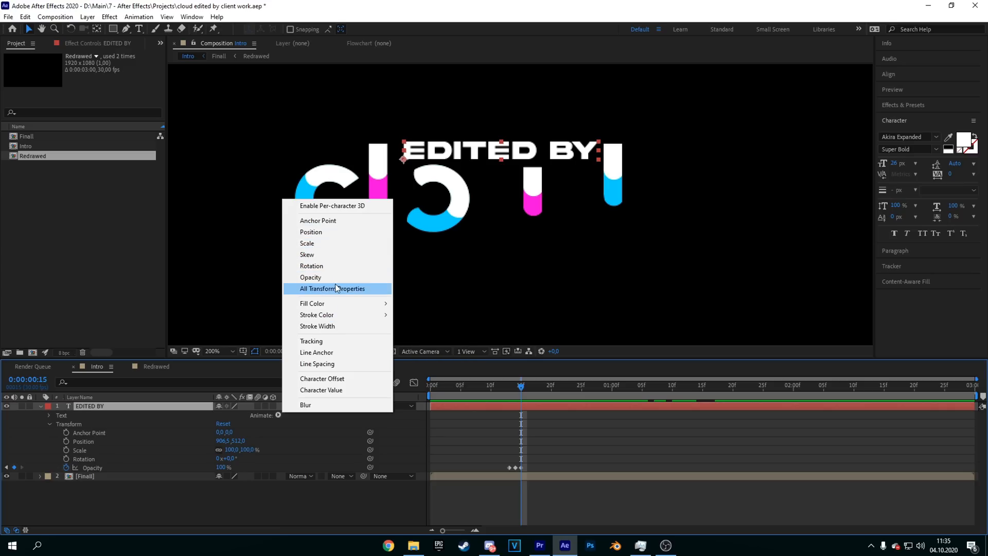
{"action": "left_click", "coordinate": [330, 220]}
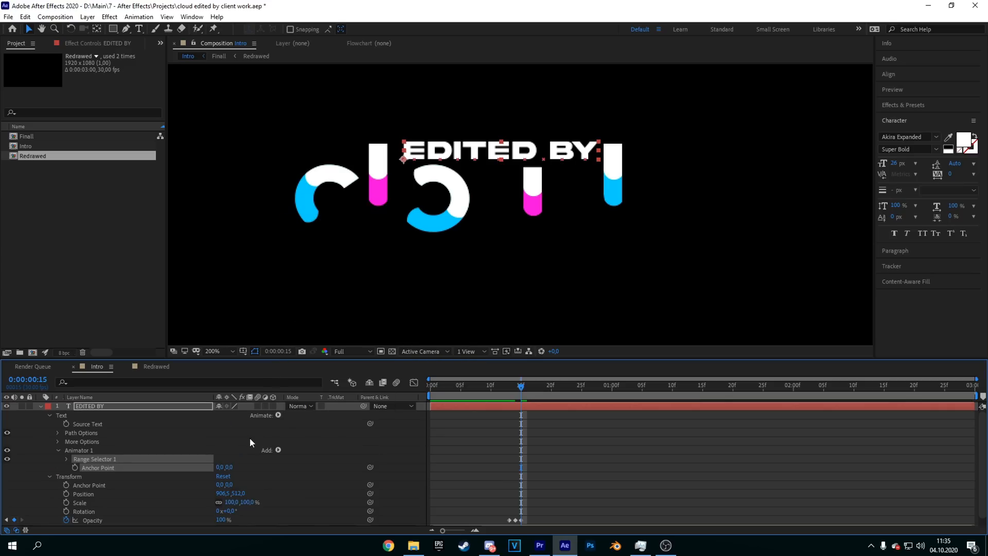
- Add a Tracking property to the EDITED BY text animator and set its Tracking Amount to -19
{"action": "left_click", "coordinate": [274, 450]}
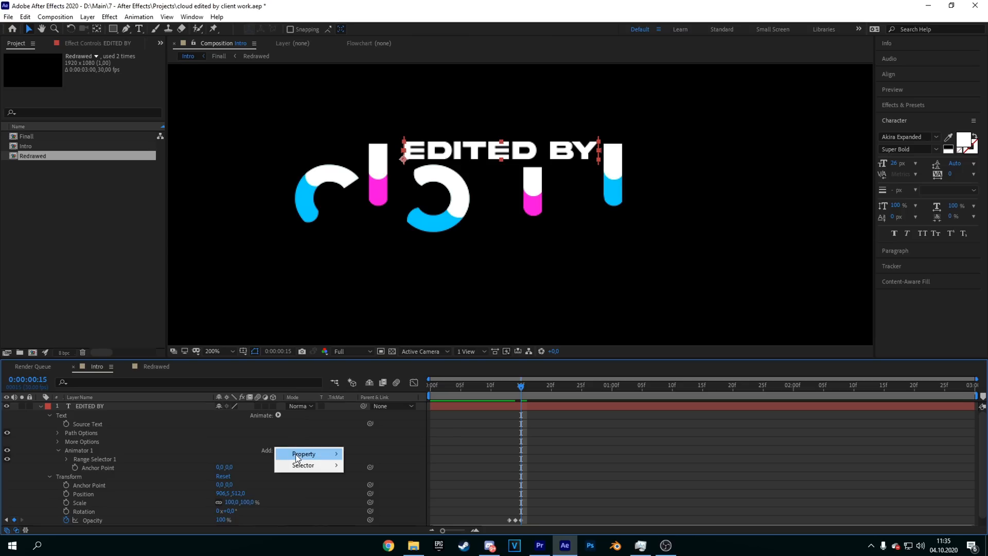
{"action": "mouse_move", "coordinate": [307, 456]}
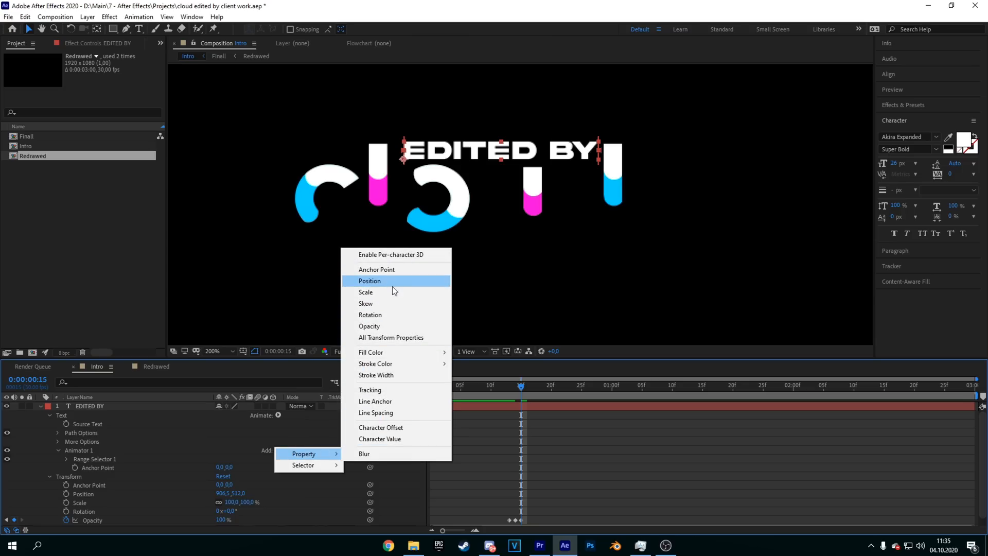
{"action": "left_click", "coordinate": [387, 390]}
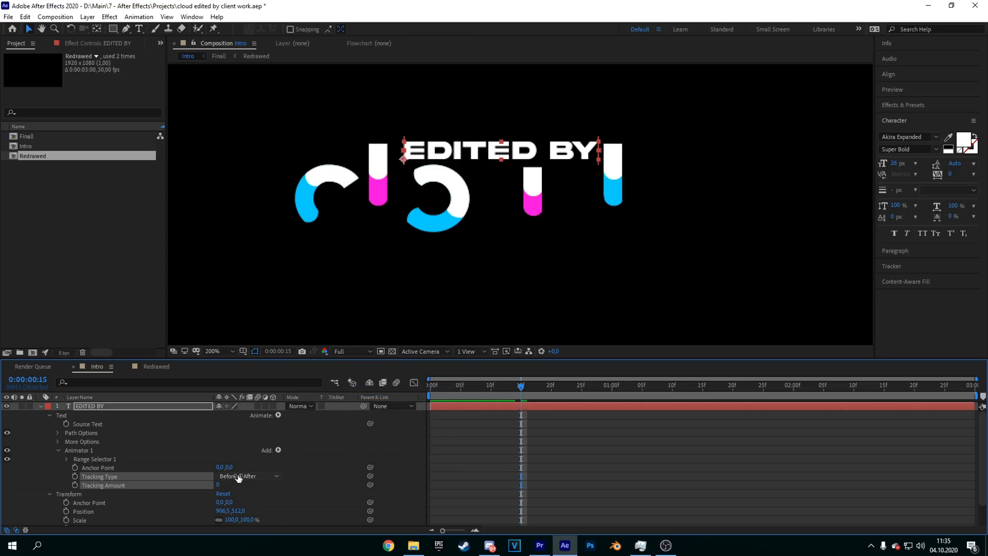
{"action": "scroll", "coordinate": [216, 476], "scroll_direction": "down", "scroll_amount": 3}
{"action": "mouse_move", "coordinate": [215, 459]}
{"action": "left_mouse_down"}
{"action": "mouse_move", "coordinate": [273, 459]}
{"action": "mouse_move", "coordinate": [206, 461]}
{"action": "left_mouse_up"}
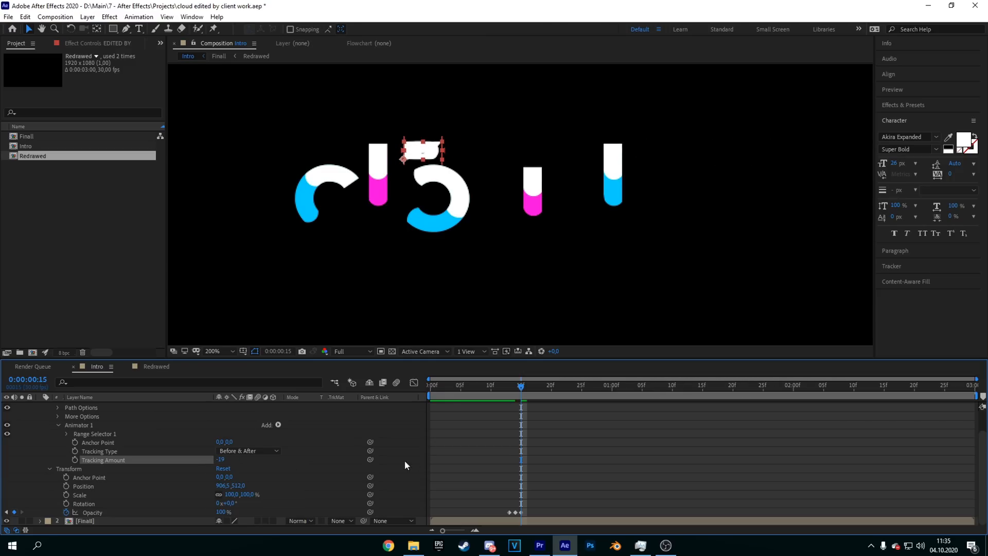
- Animate the EDITED BY text's Tracking Amount with keyframes from -19 at 0:14 to 0 at 0:29
{"action": "left_click_drag", "start_coordinate": [523, 386], "coordinate": [517, 386]}
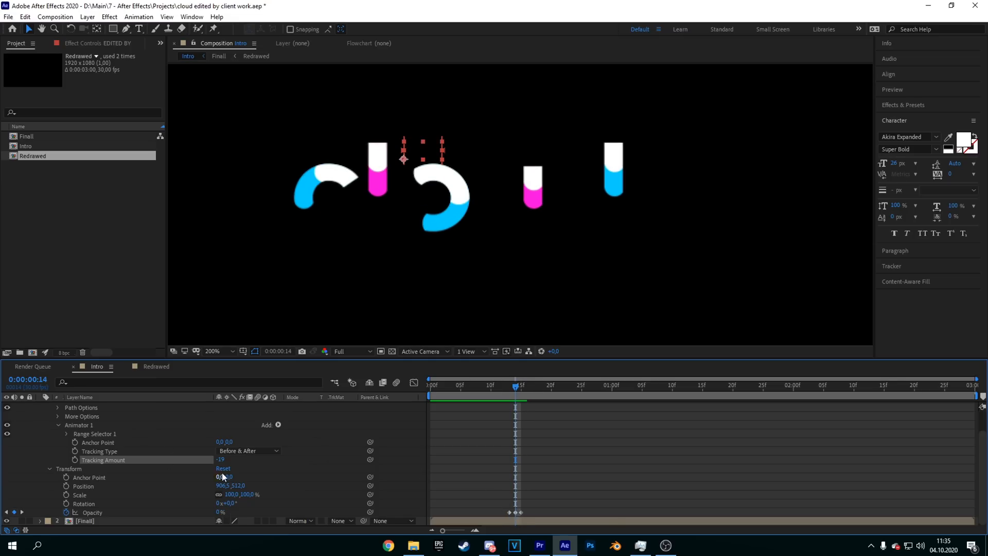
{"action": "left_click", "coordinate": [75, 460]}
{"action": "left_click_drag", "start_coordinate": [514, 384], "coordinate": [606, 383]}
{"action": "left_click", "coordinate": [222, 459]}
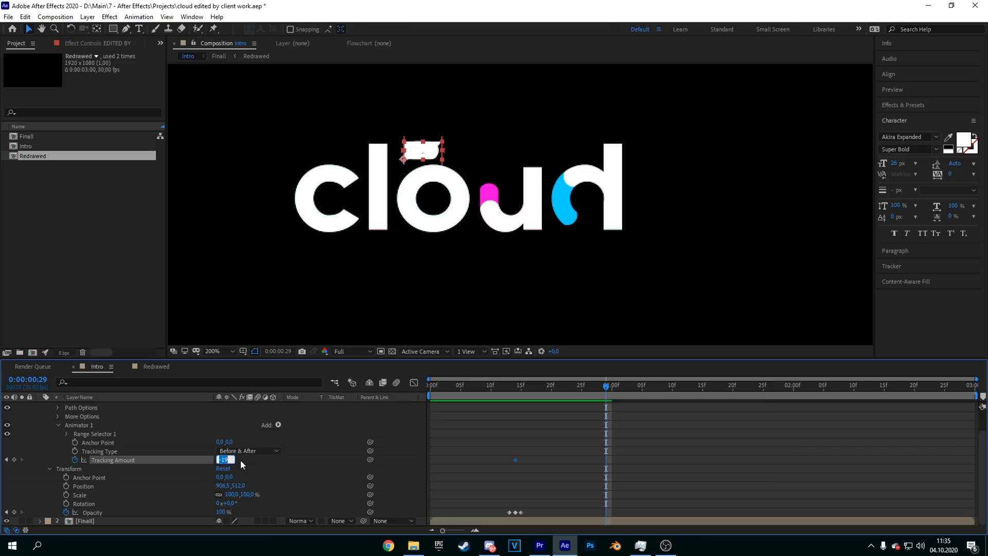
{"action": "type", "text": "0"}
{"action": "key", "text": "Return"}
- Apply Easy Ease to both Tracking Amount keyframes and sharpen the speed curve's peak in the graph editor
{"action": "left_click_drag", "start_coordinate": [620, 387], "coordinate": [600, 378]}
{"action": "left_click_drag", "start_coordinate": [613, 469], "coordinate": [505, 450]}
{"action": "key", "text": "F9"}
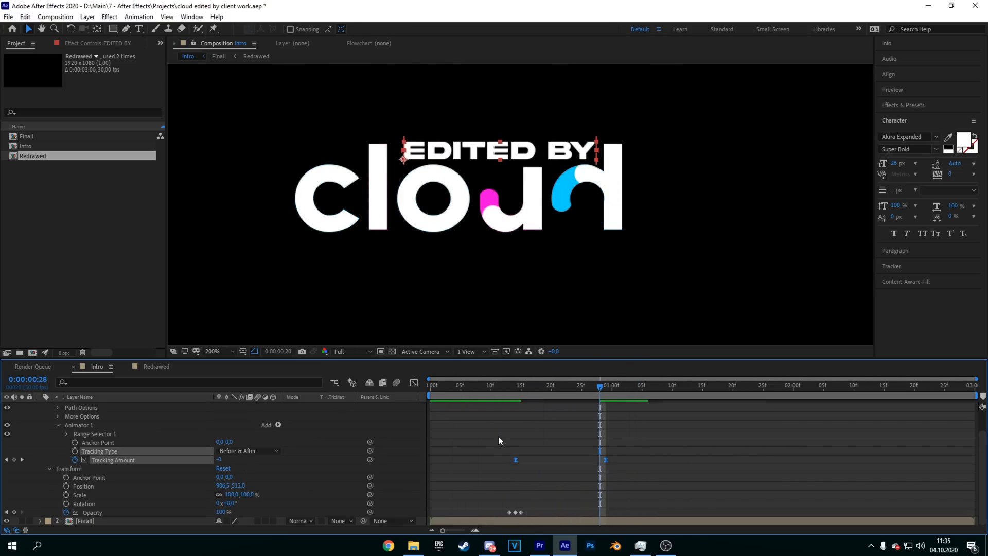
{"action": "left_click_drag", "start_coordinate": [638, 482], "coordinate": [505, 444]}
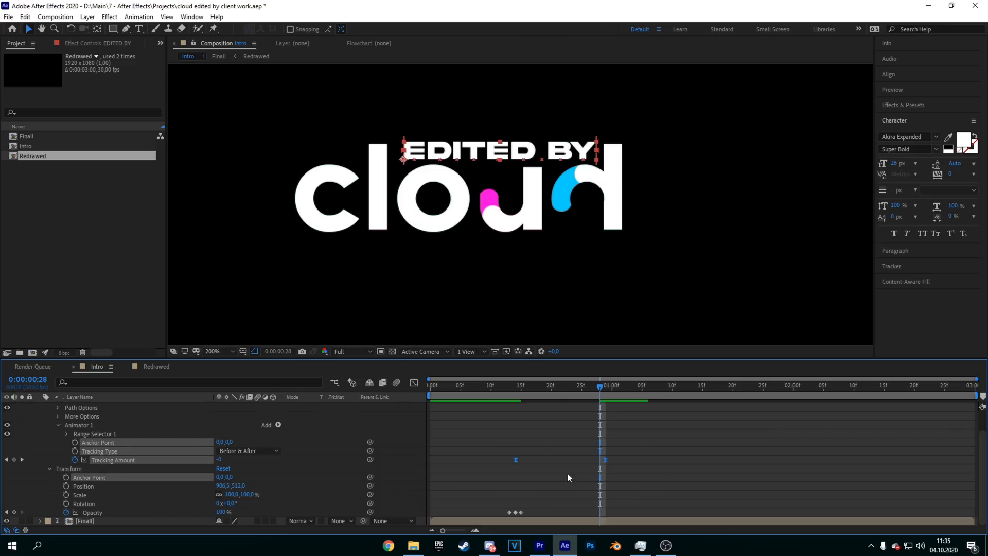
{"action": "left_click", "coordinate": [414, 382]}
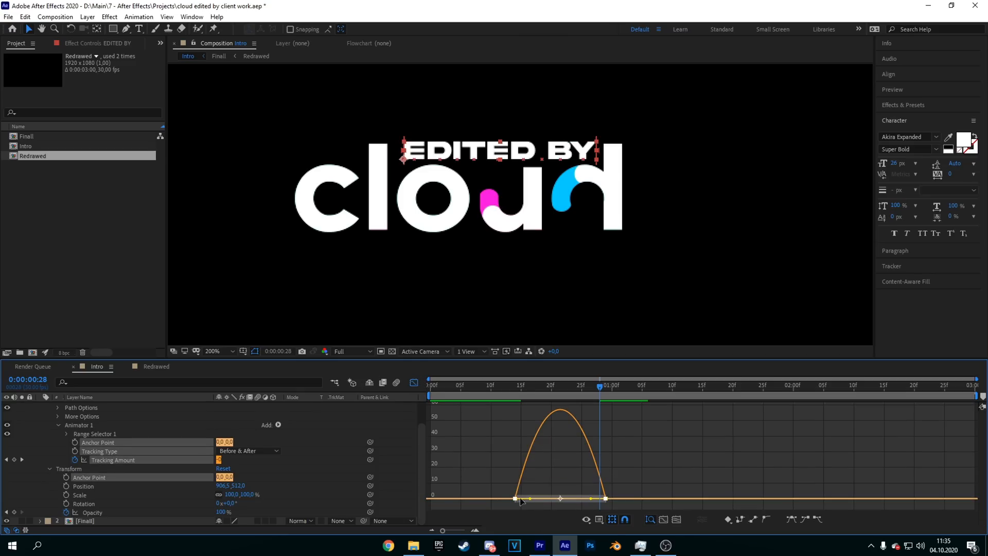
{"action": "left_click_drag", "start_coordinate": [530, 498], "coordinate": [579, 501]}
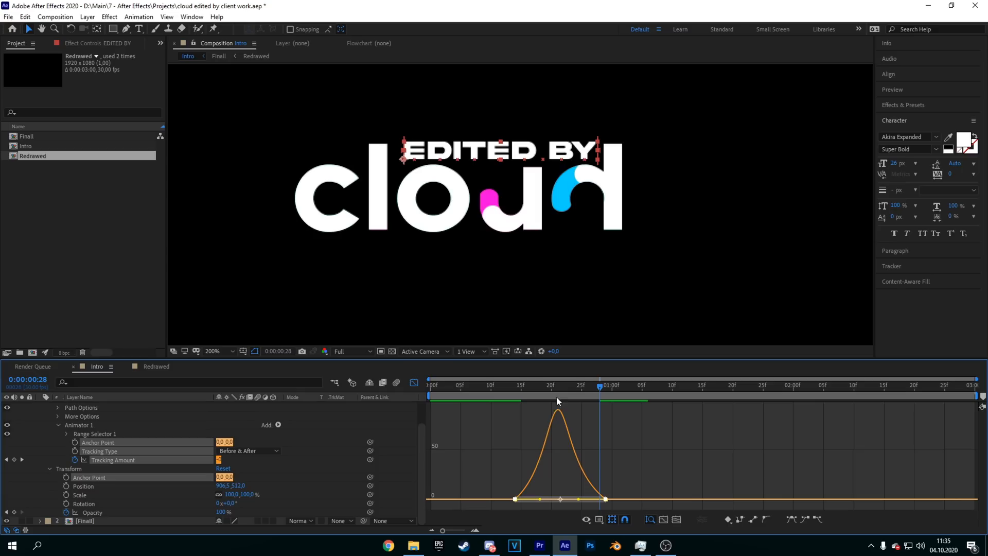
{"action": "left_click", "coordinate": [414, 383]}
- Collapse the EDITED BY layer's properties and play the intro from the start to review the full animation
{"action": "mouse_move", "coordinate": [600, 386]}
{"action": "left_mouse_down"}
{"action": "mouse_move", "coordinate": [492, 389]}
{"action": "mouse_move", "coordinate": [619, 387]}
{"action": "left_mouse_up"}
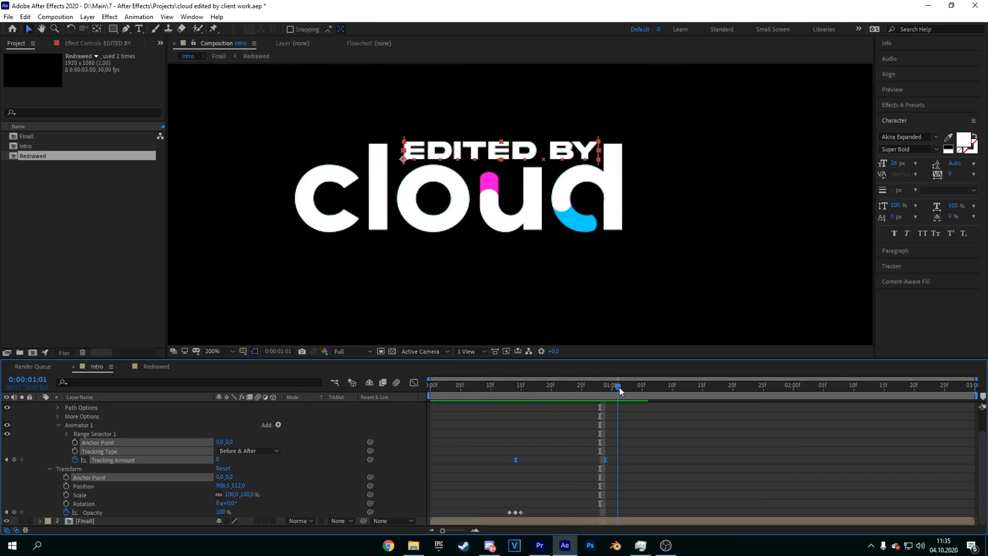
{"action": "scroll", "coordinate": [24, 418], "scroll_direction": "up", "scroll_amount": 2}
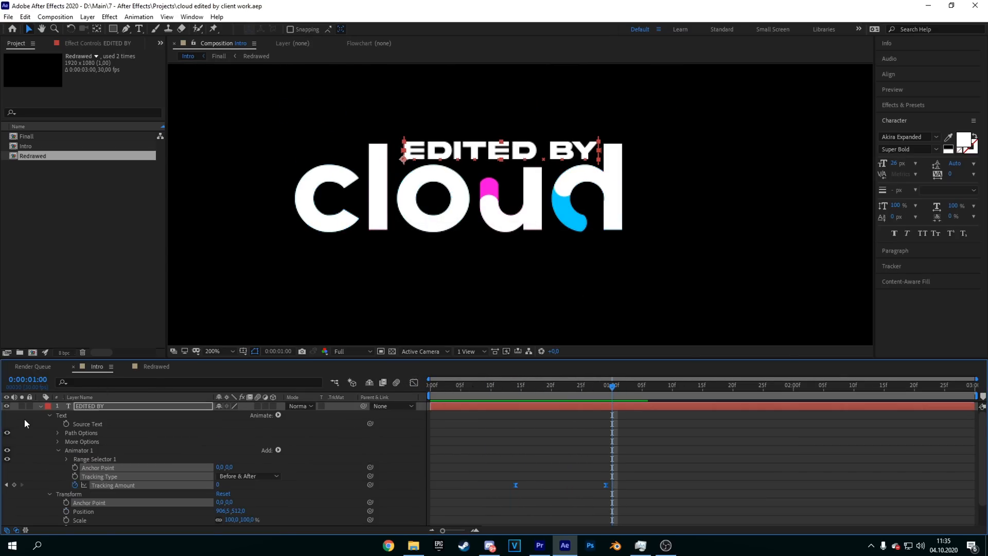
{"action": "left_click", "coordinate": [41, 406]}
{"action": "left_click_drag", "start_coordinate": [516, 387], "coordinate": [419, 396]}
{"action": "key", "text": "space"}
{"action": "scroll", "coordinate": [530, 265], "scroll_direction": "down", "scroll_amount": 3}
{"action": "scroll", "coordinate": [559, 226], "scroll_direction": "up", "scroll_amount": 2}
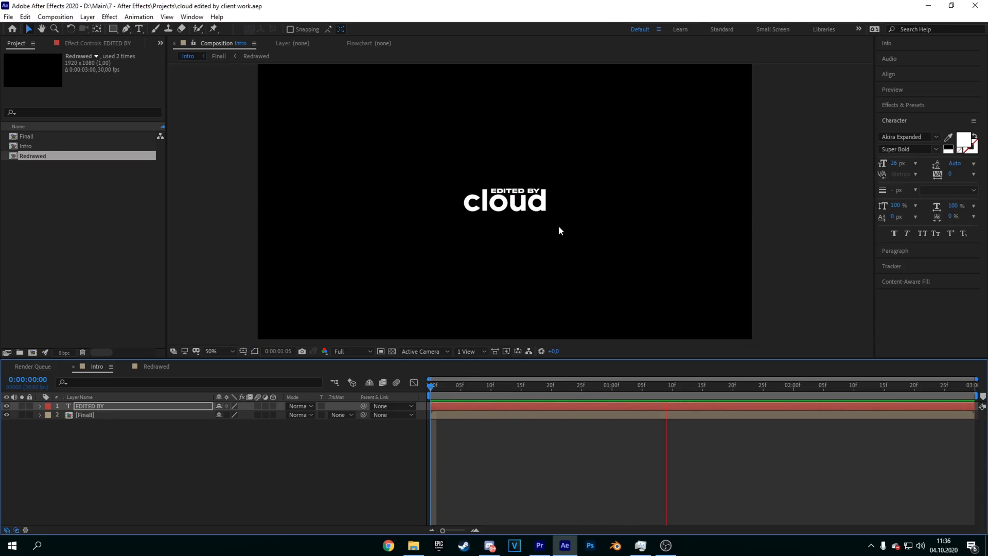
{"action": "left_click_drag", "start_coordinate": [563, 387], "coordinate": [416, 378]}
{"action": "key", "text": "space"}
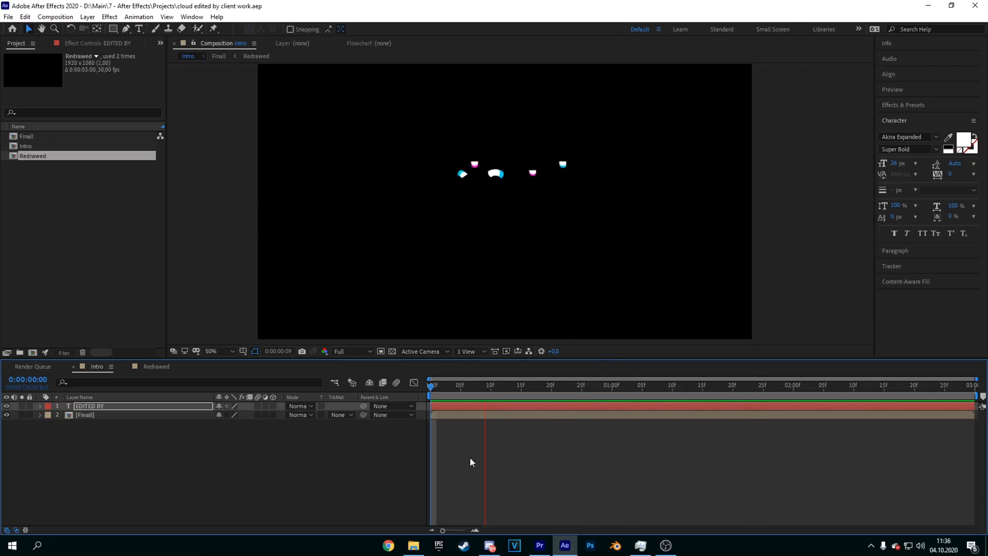
{"action": "left_click_drag", "start_coordinate": [560, 387], "coordinate": [420, 374]}
{"action": "key", "text": "space"}
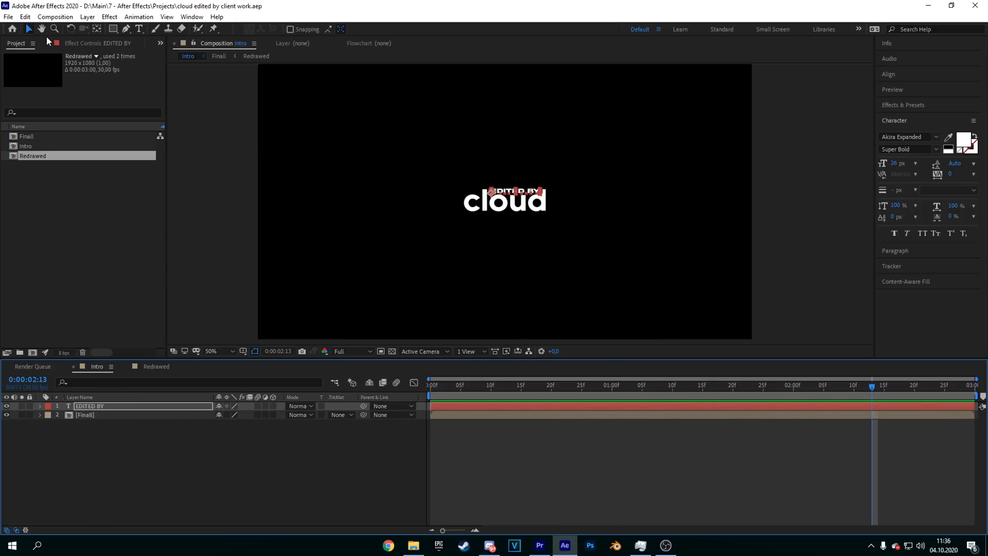
- Add the Intro composition to the render queue
{"action": "left_click", "coordinate": [8, 16]}
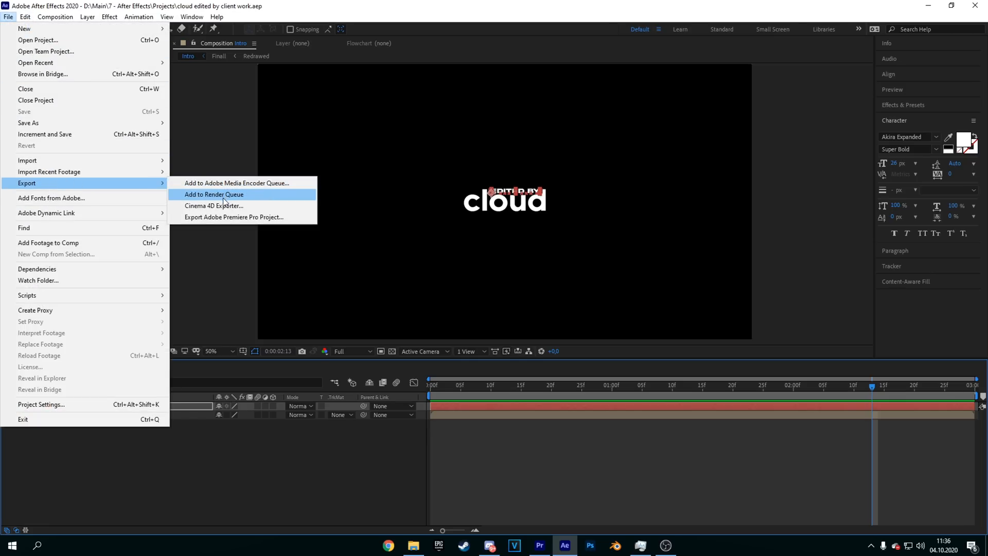
{"action": "left_click", "coordinate": [223, 195]}
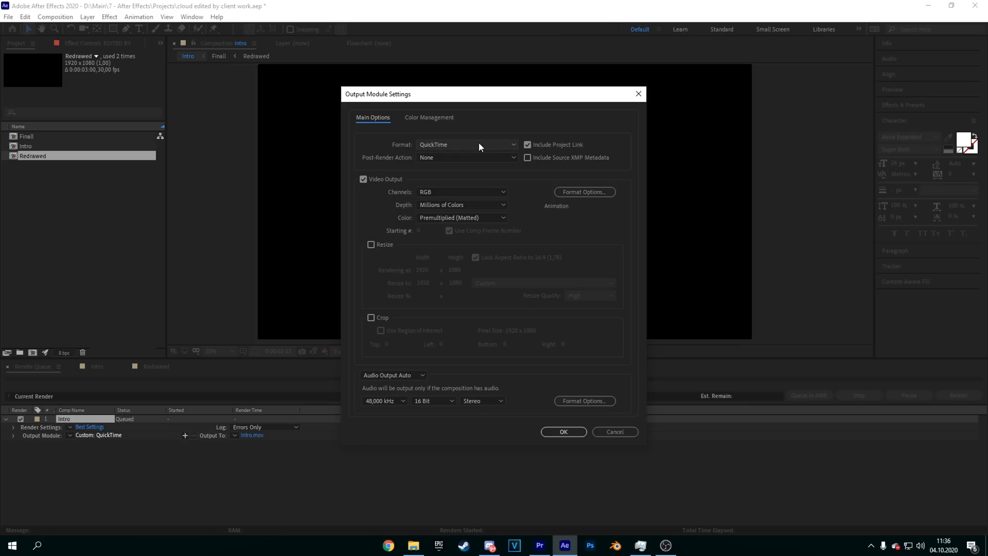
{"action": "left_click", "coordinate": [638, 94]}
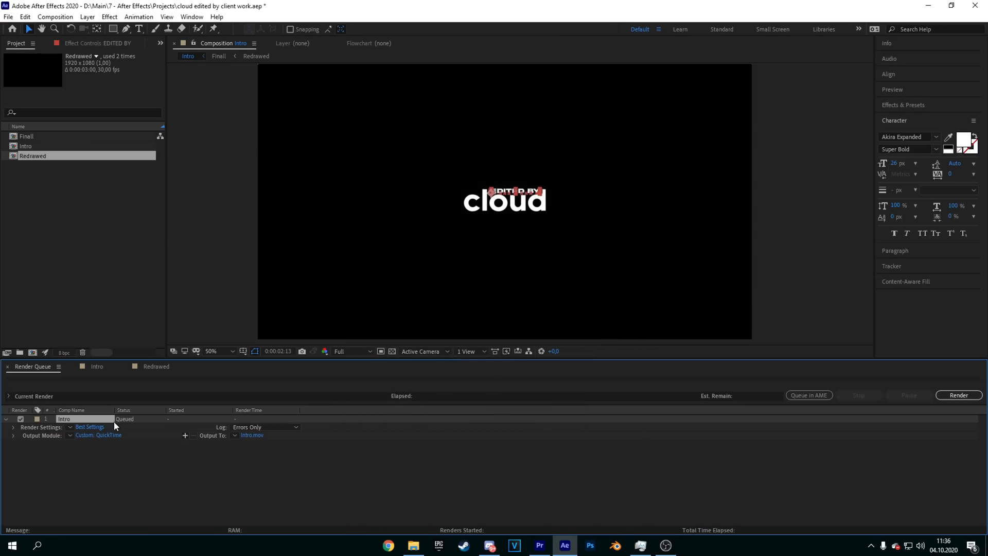
- Configure the Intro render's output module as QuickTime with RGB + Alpha channels
{"action": "left_click", "coordinate": [101, 435]}
{"action": "left_click", "coordinate": [453, 144]}
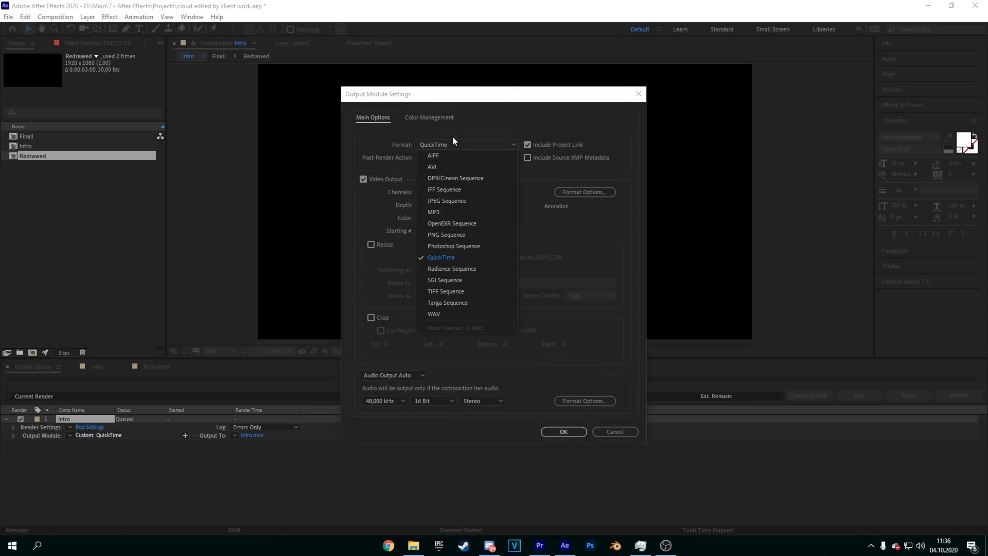
{"action": "left_click", "coordinate": [471, 258]}
{"action": "left_click", "coordinate": [455, 193]}
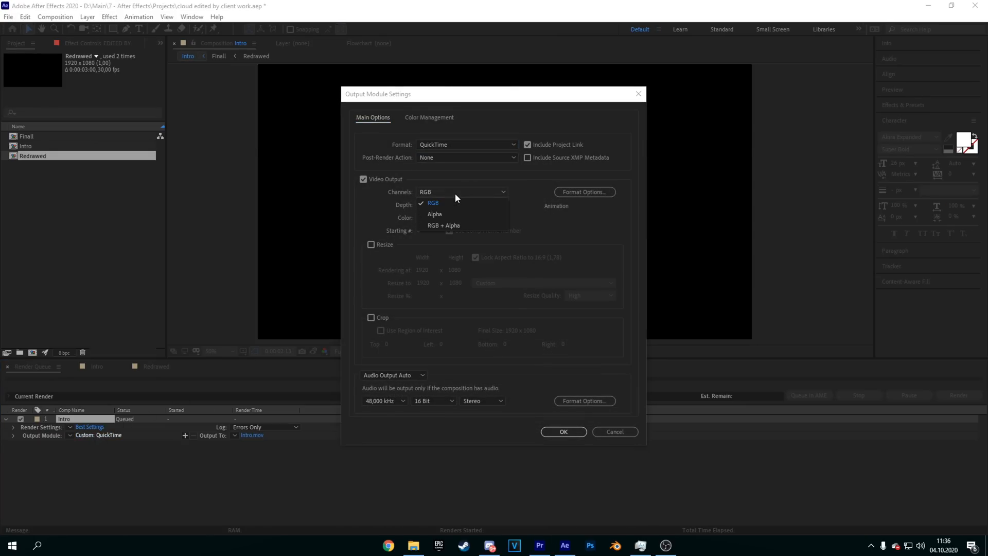
{"action": "left_click", "coordinate": [452, 225]}
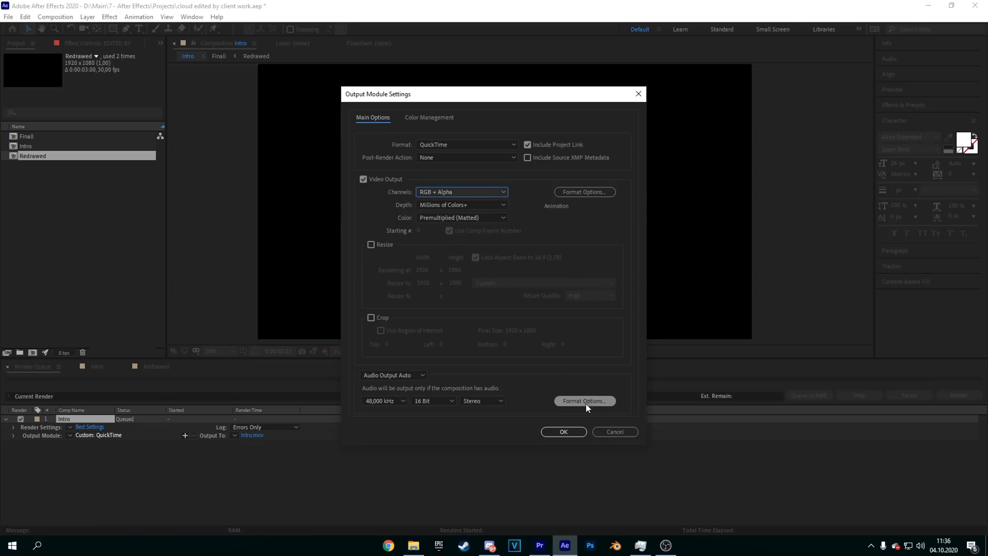
{"action": "left_click", "coordinate": [570, 431]}
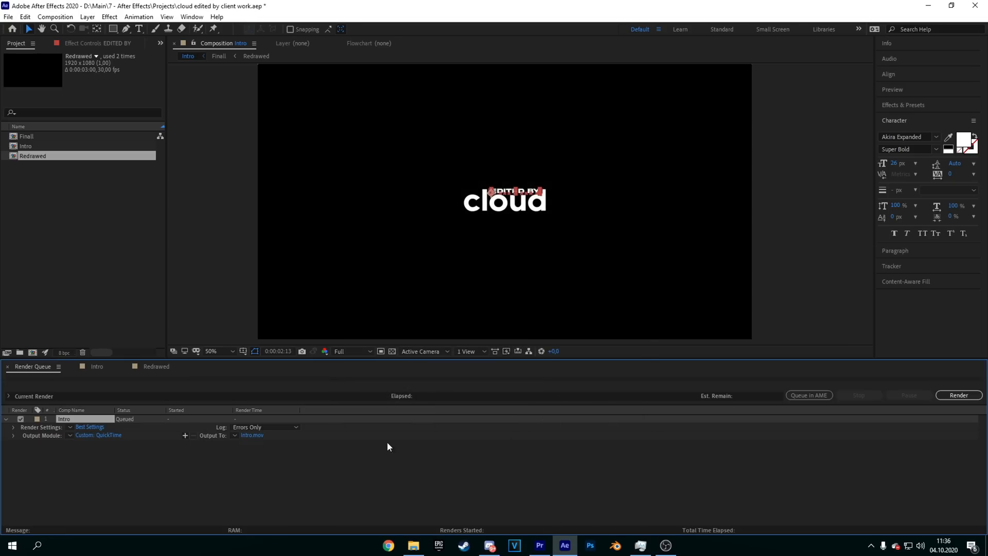
- Set the output file name to "cloud edited by animation" on the Second (D:) drive and start the render
{"action": "left_click", "coordinate": [251, 436]}
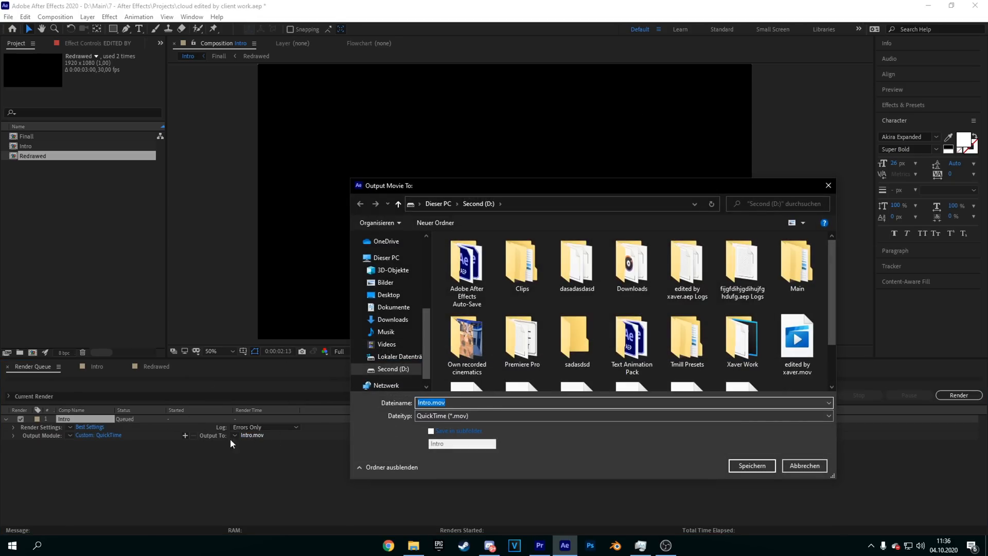
{"action": "type", "text": "cdlo"}
{"action": "type", "text": "oud edi"}
{"action": "type", "text": "ted v"}
{"action": "type", "text": "y animation"}
{"action": "key", "text": "Return"}
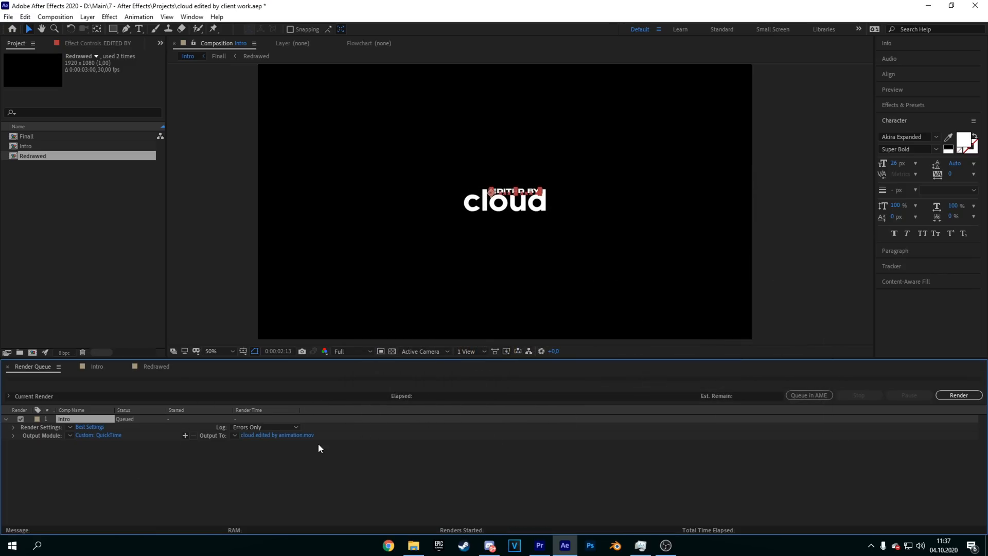
{"action": "left_click", "coordinate": [958, 395]}
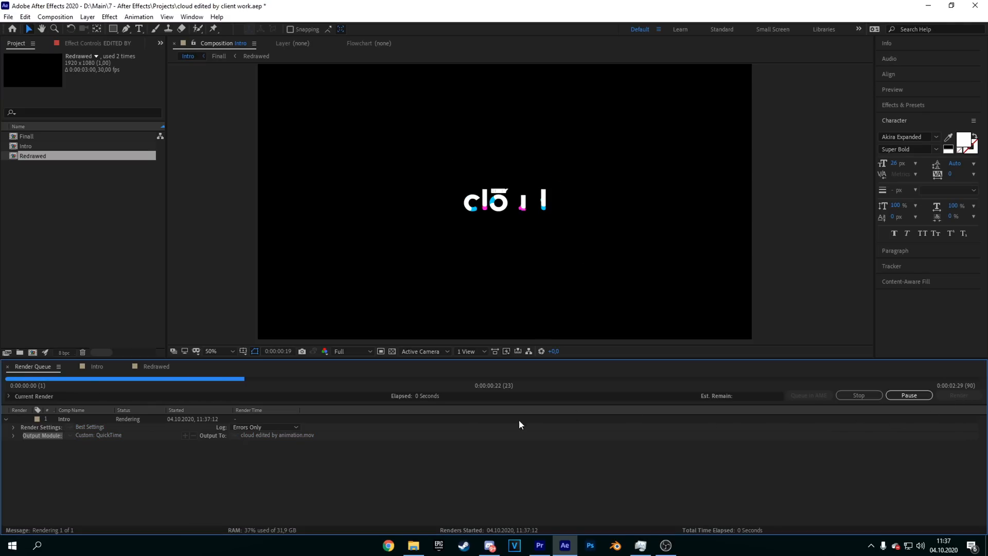